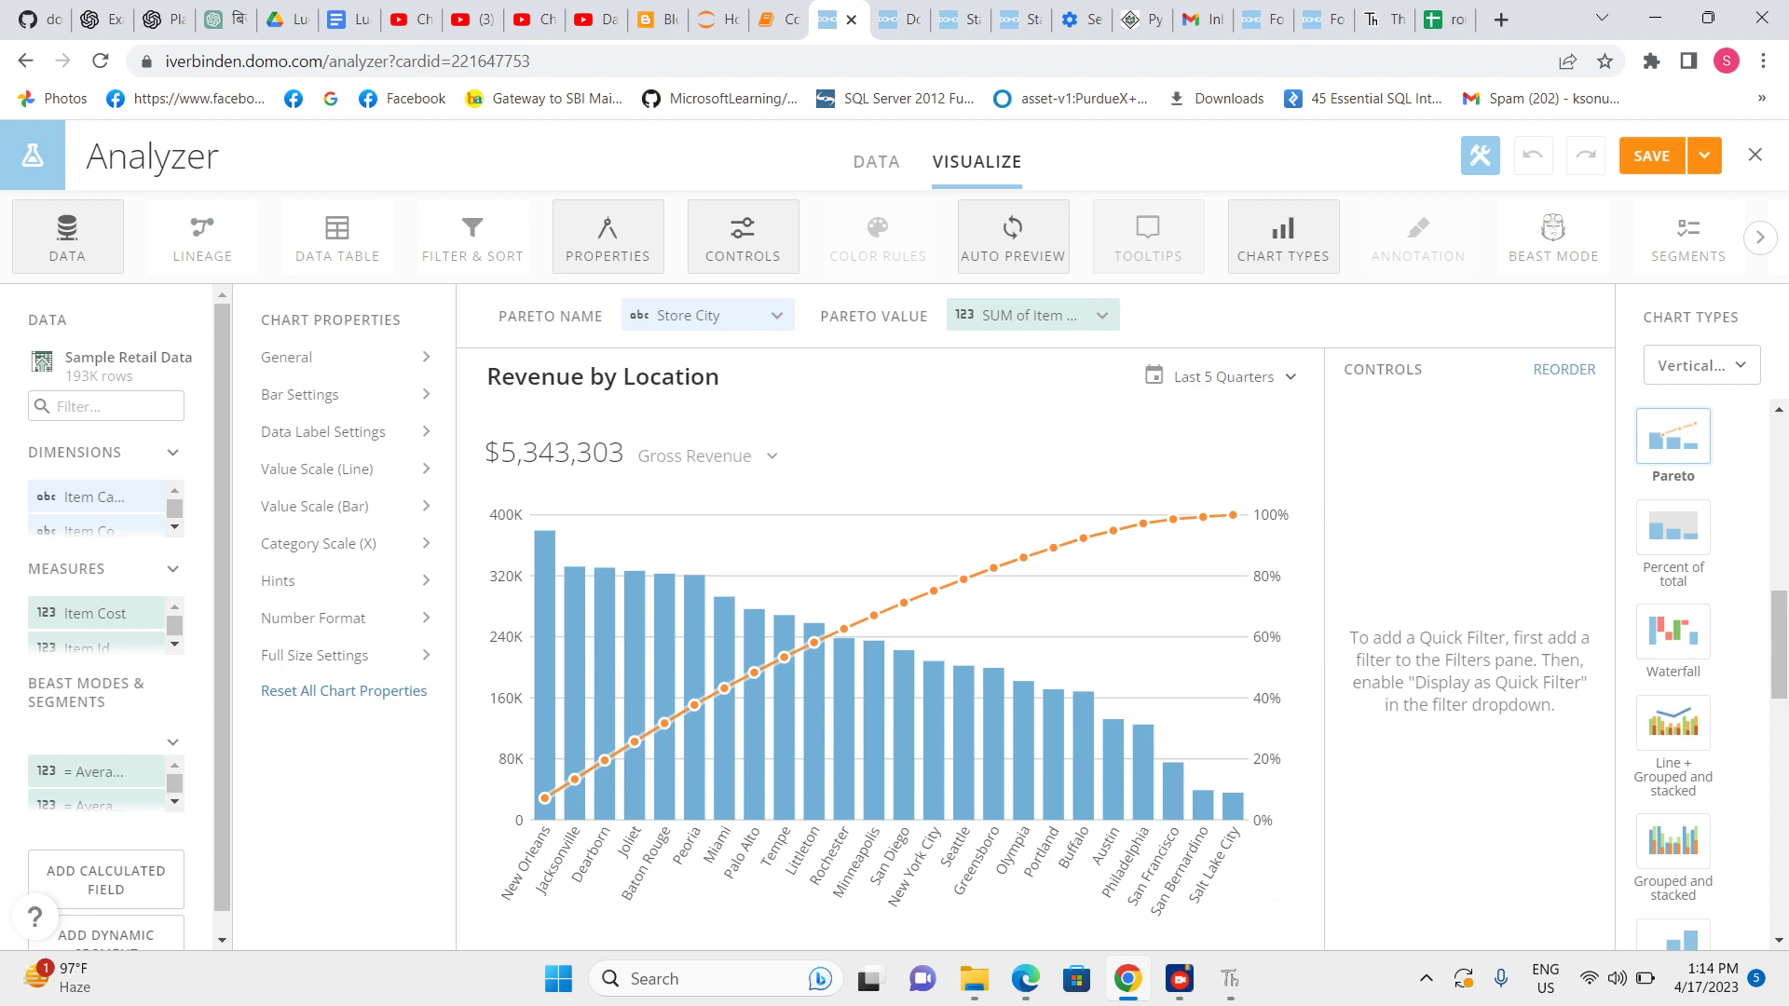
Start a new Beast Mode calculated field and name it sum_price.
click(106, 880)
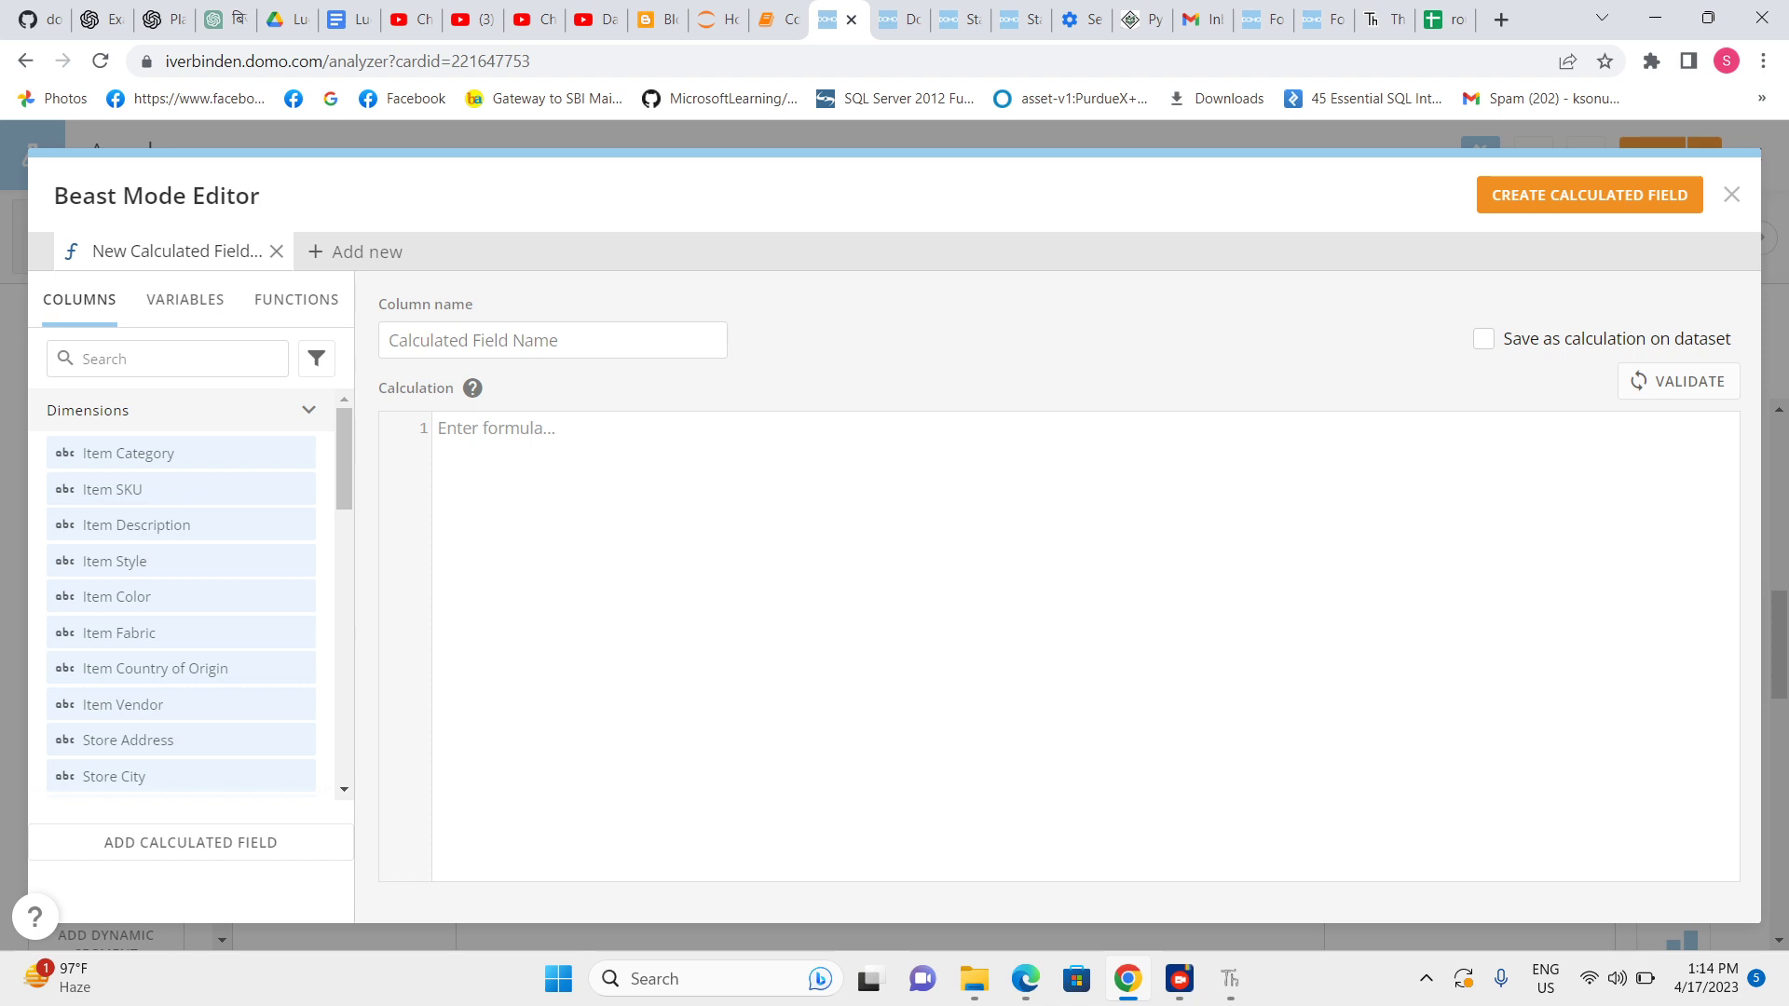
click(1731, 194)
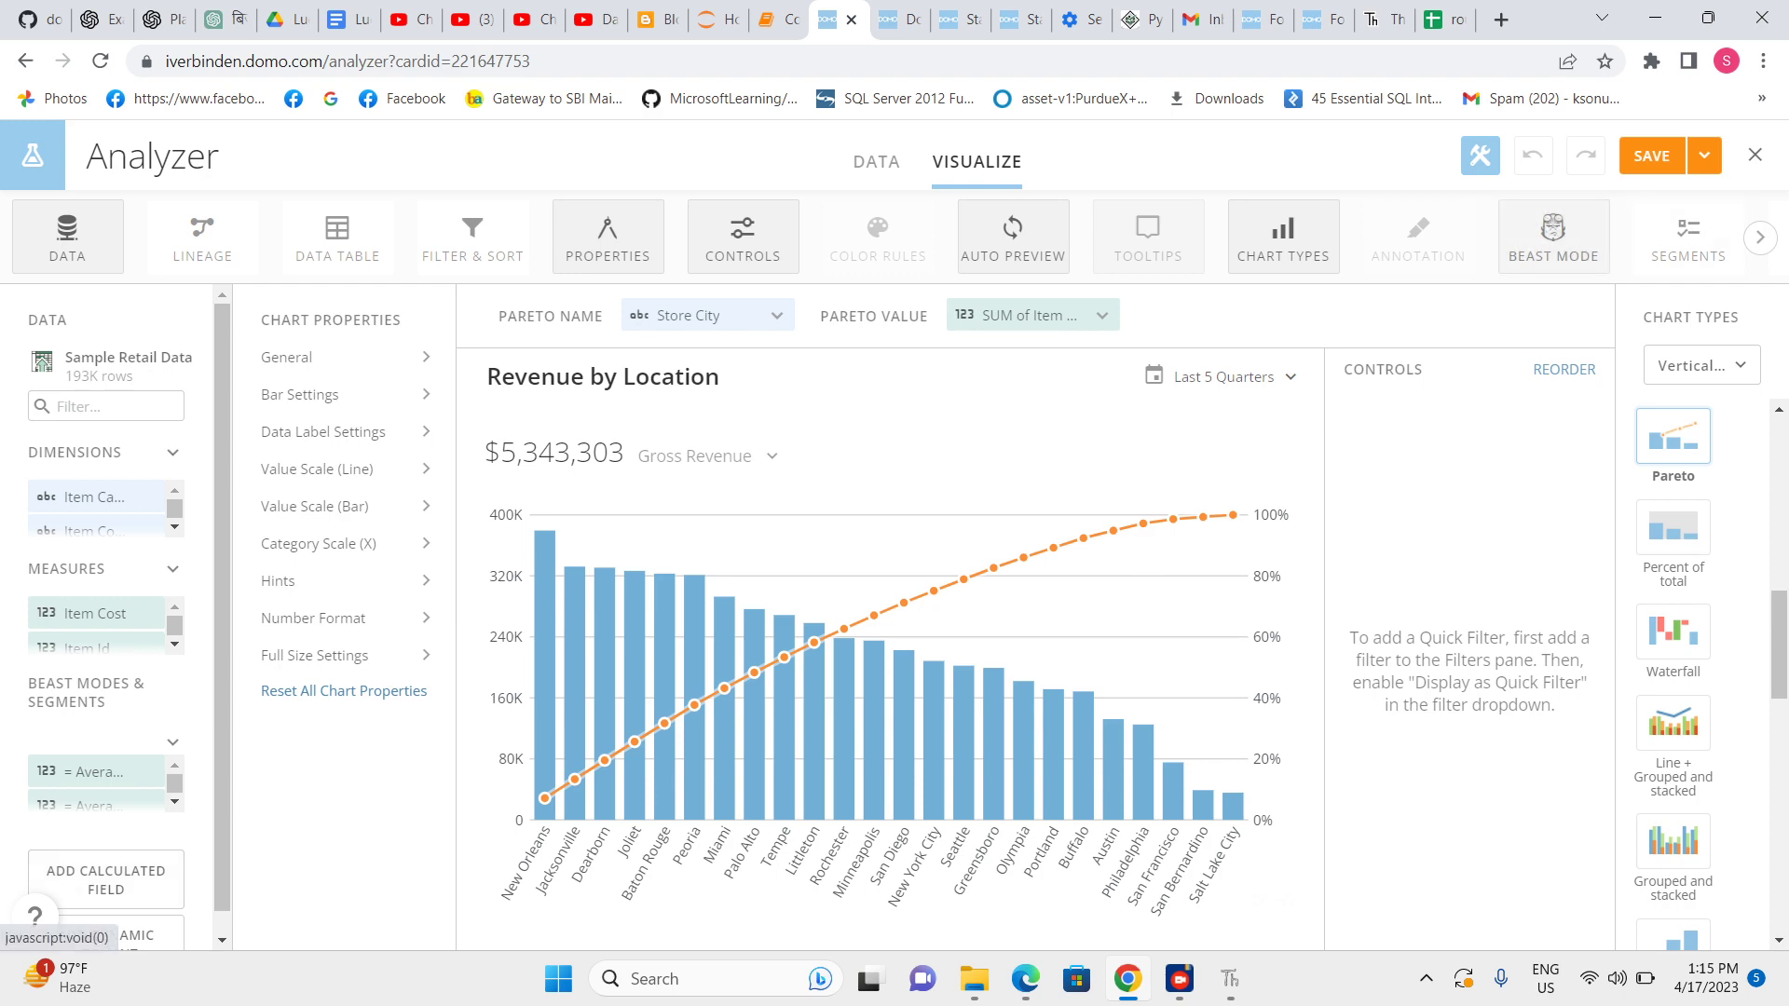
click(1553, 237)
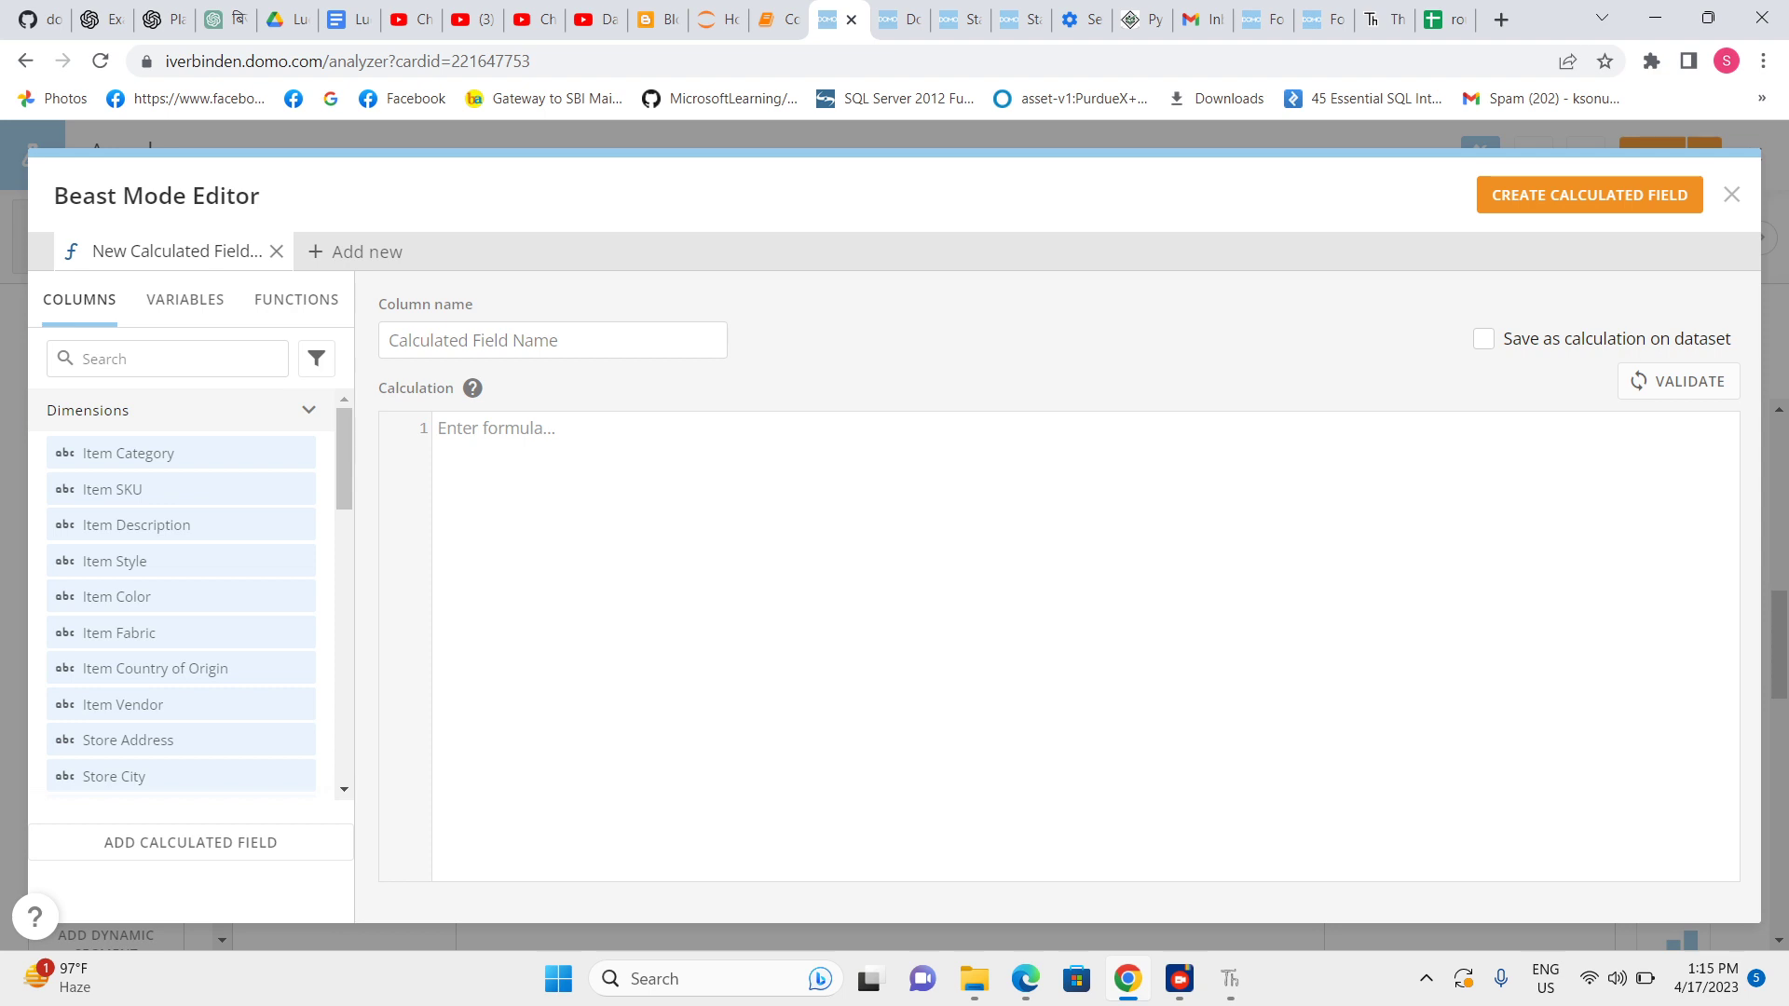
click(438, 427)
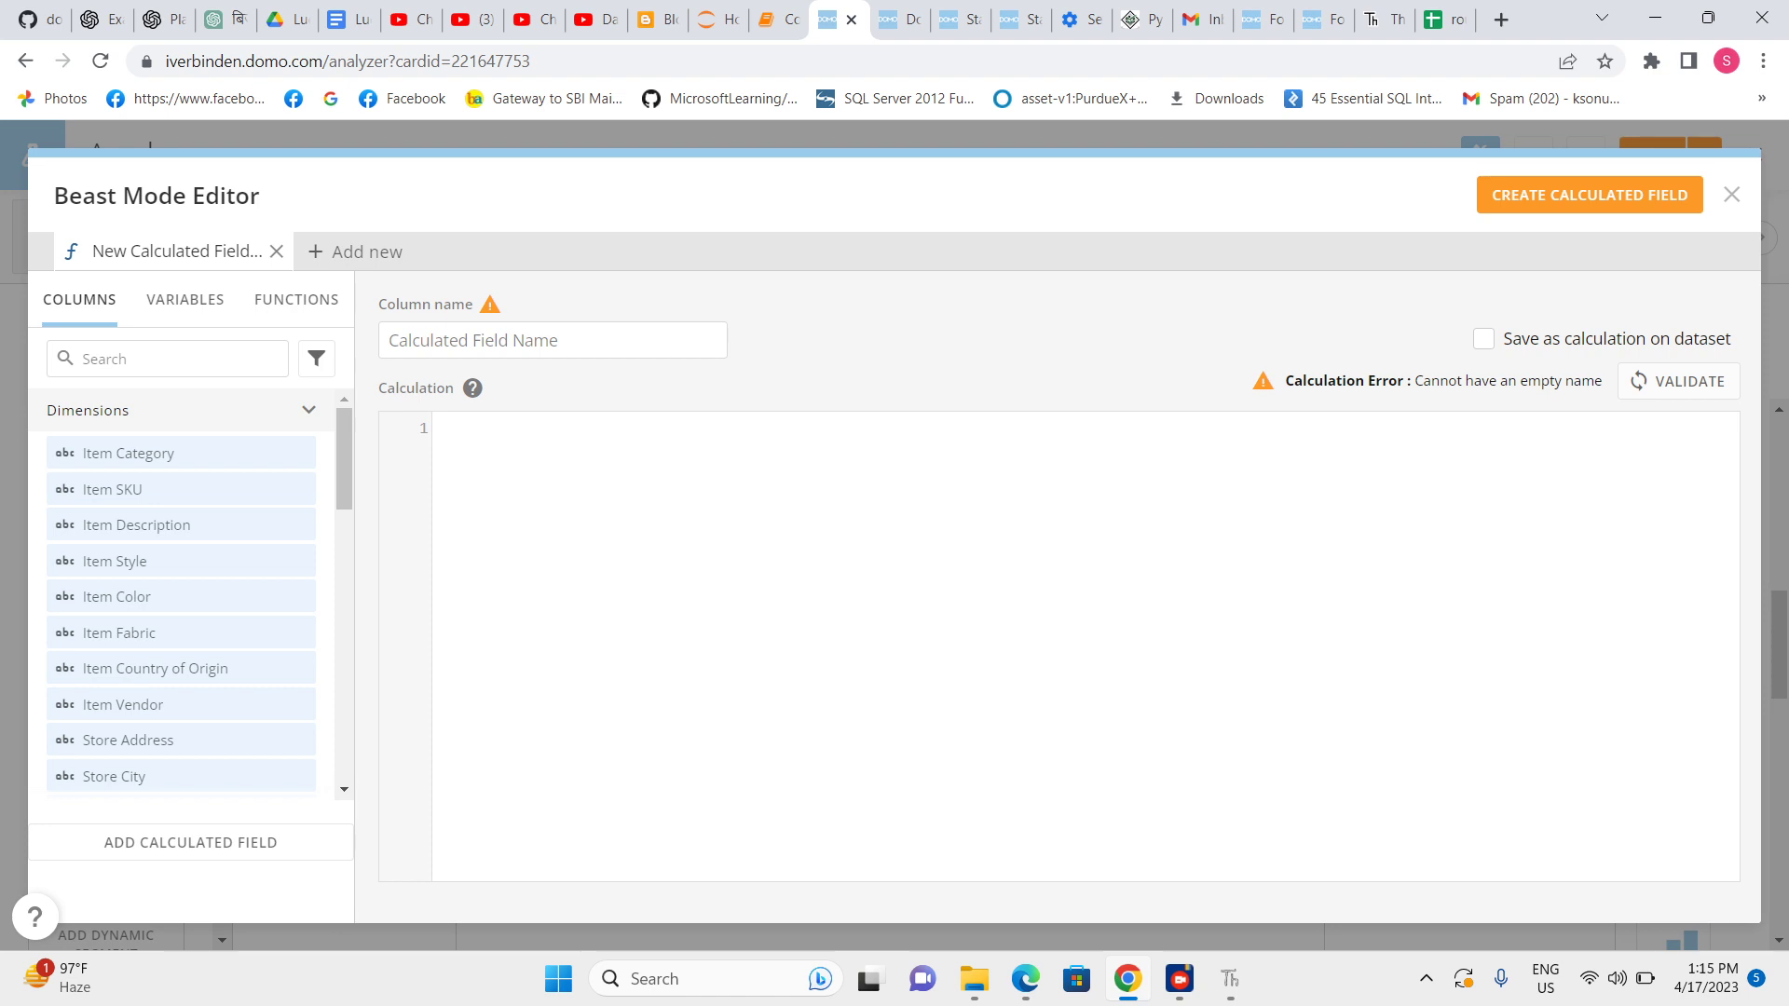
click(553, 340)
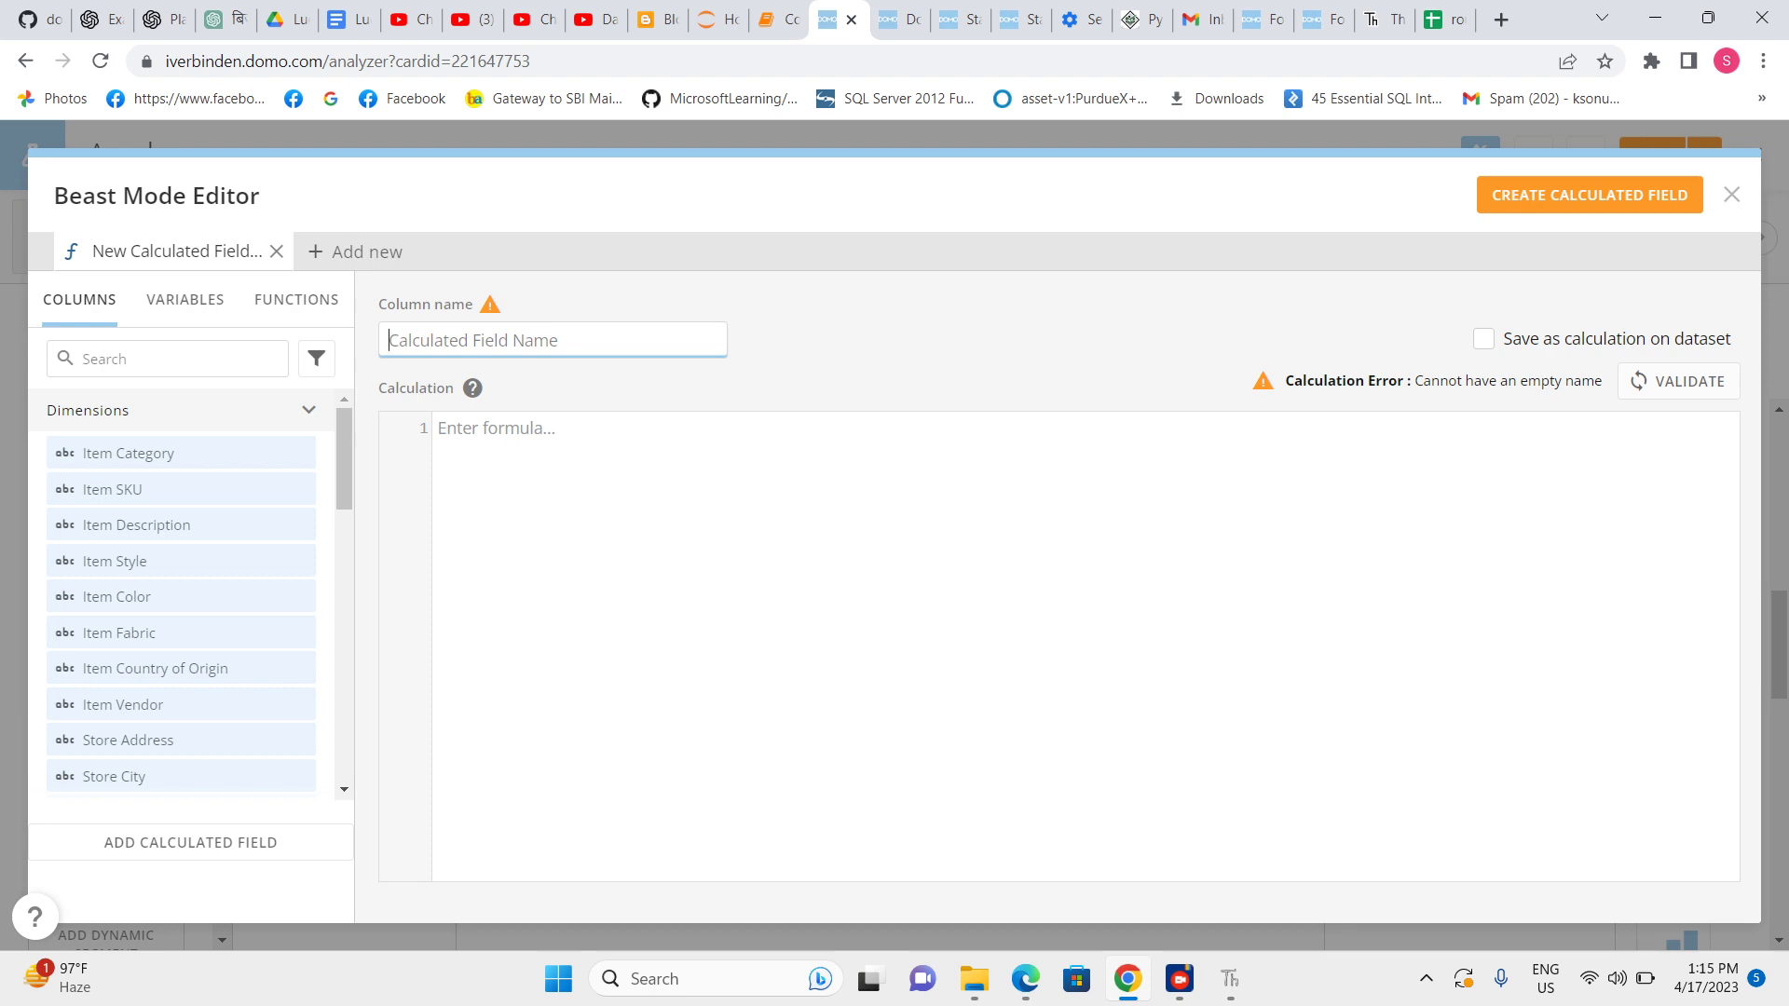
text(sum)
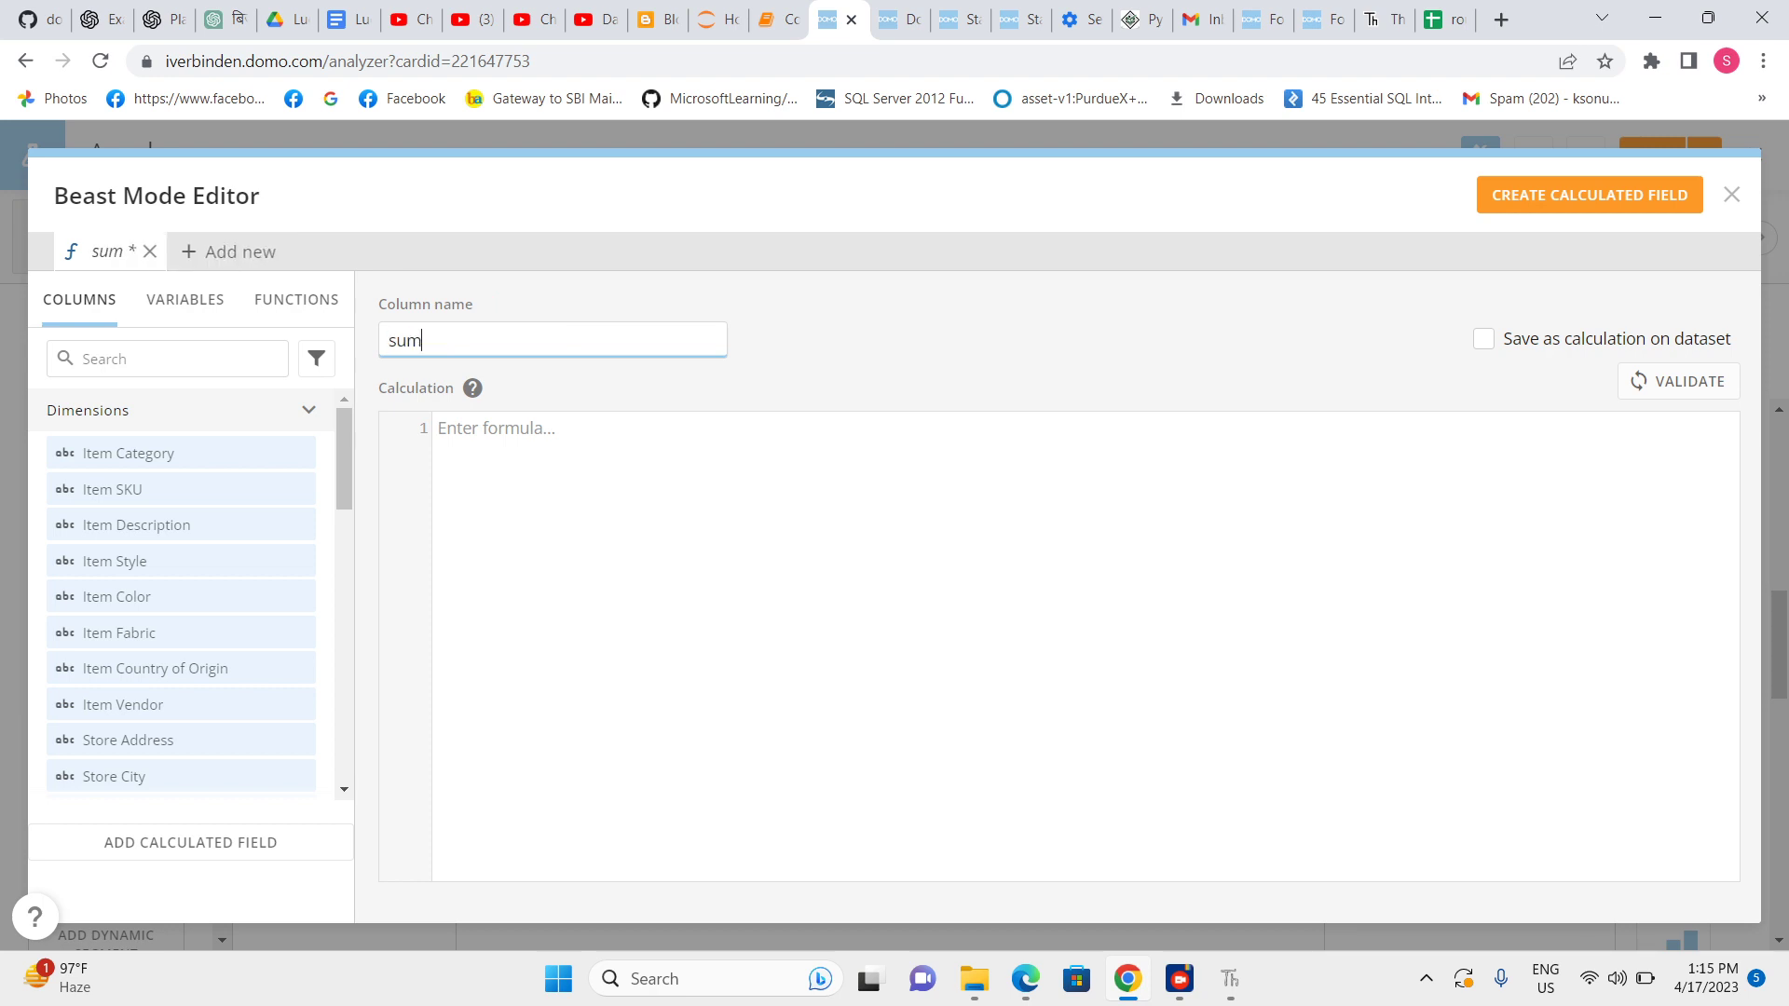
text(_price)
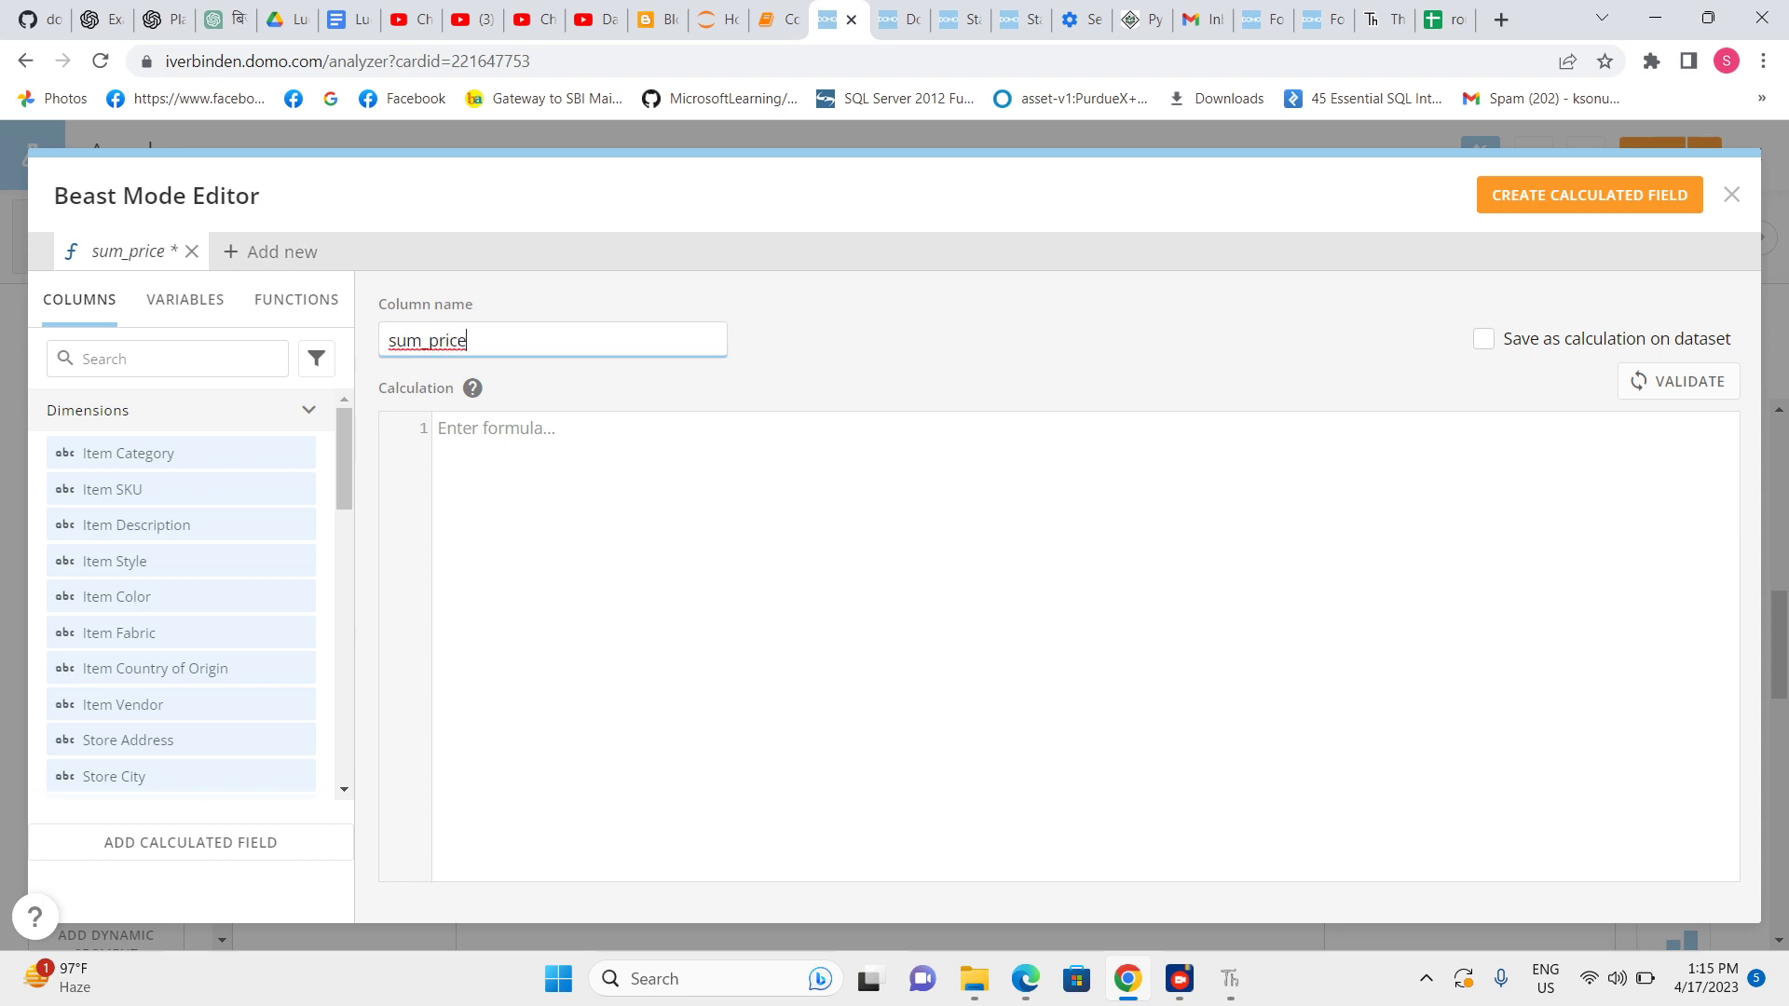
Browse the Mathematical functions available for the calculation.
click(438, 427)
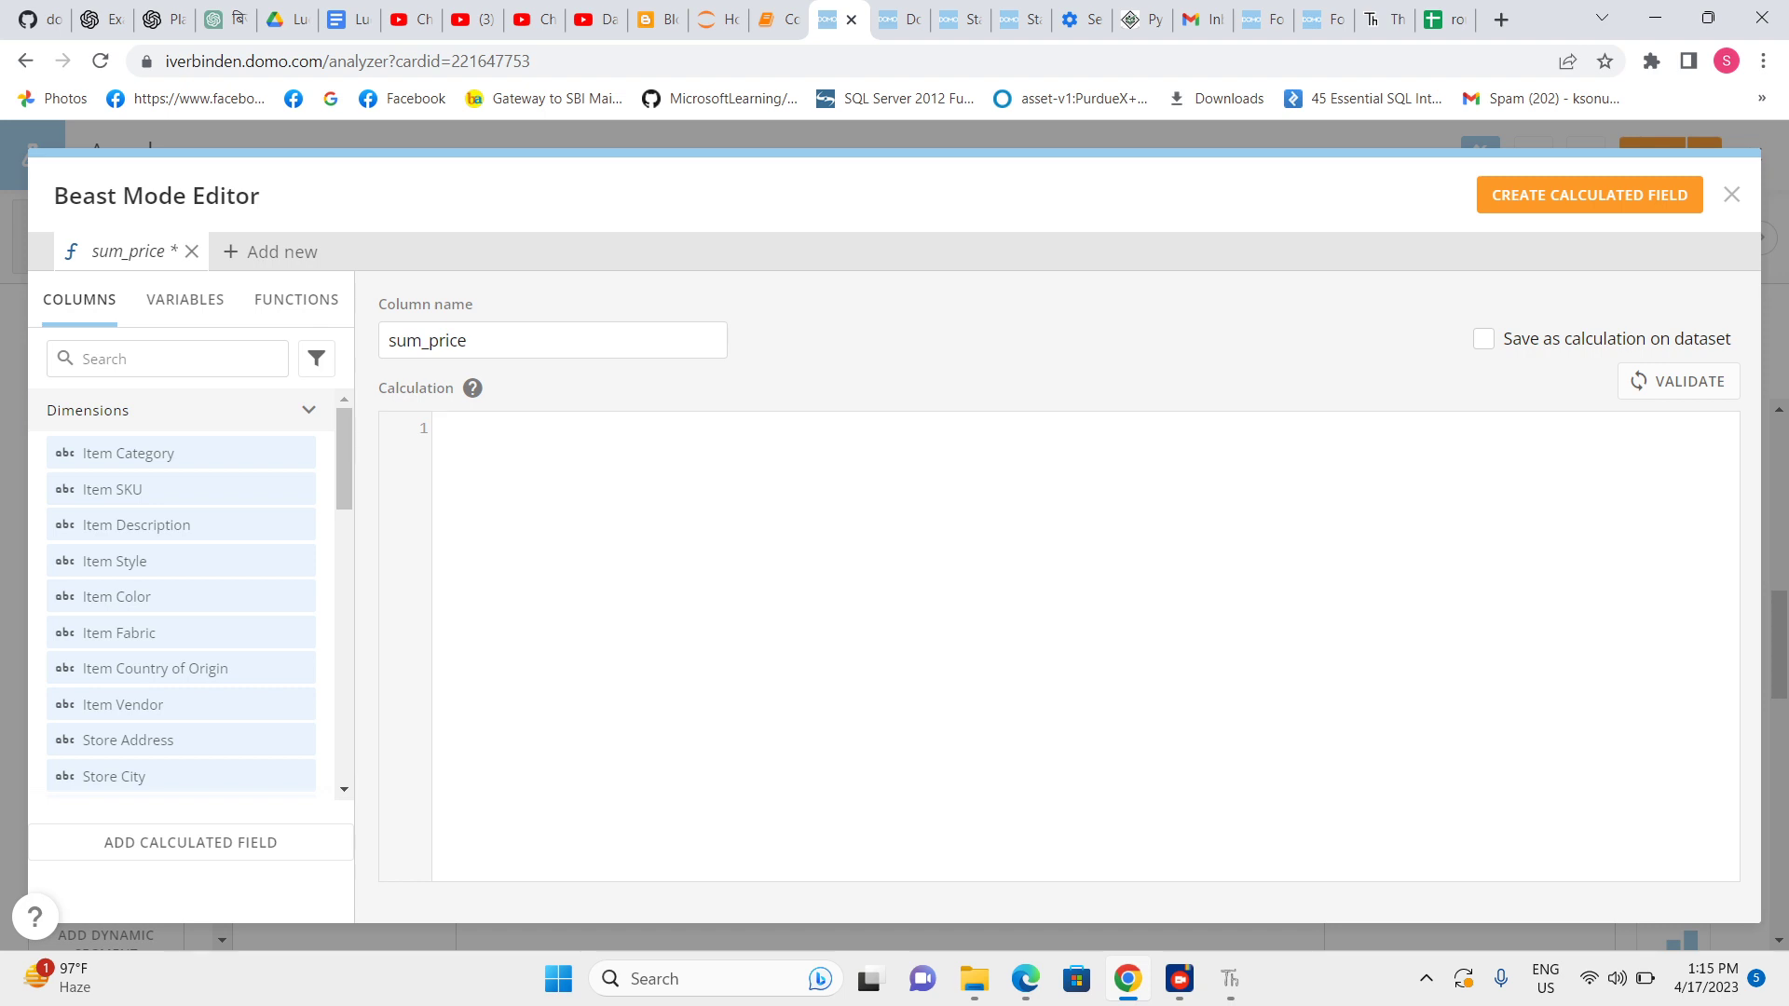
click(297, 299)
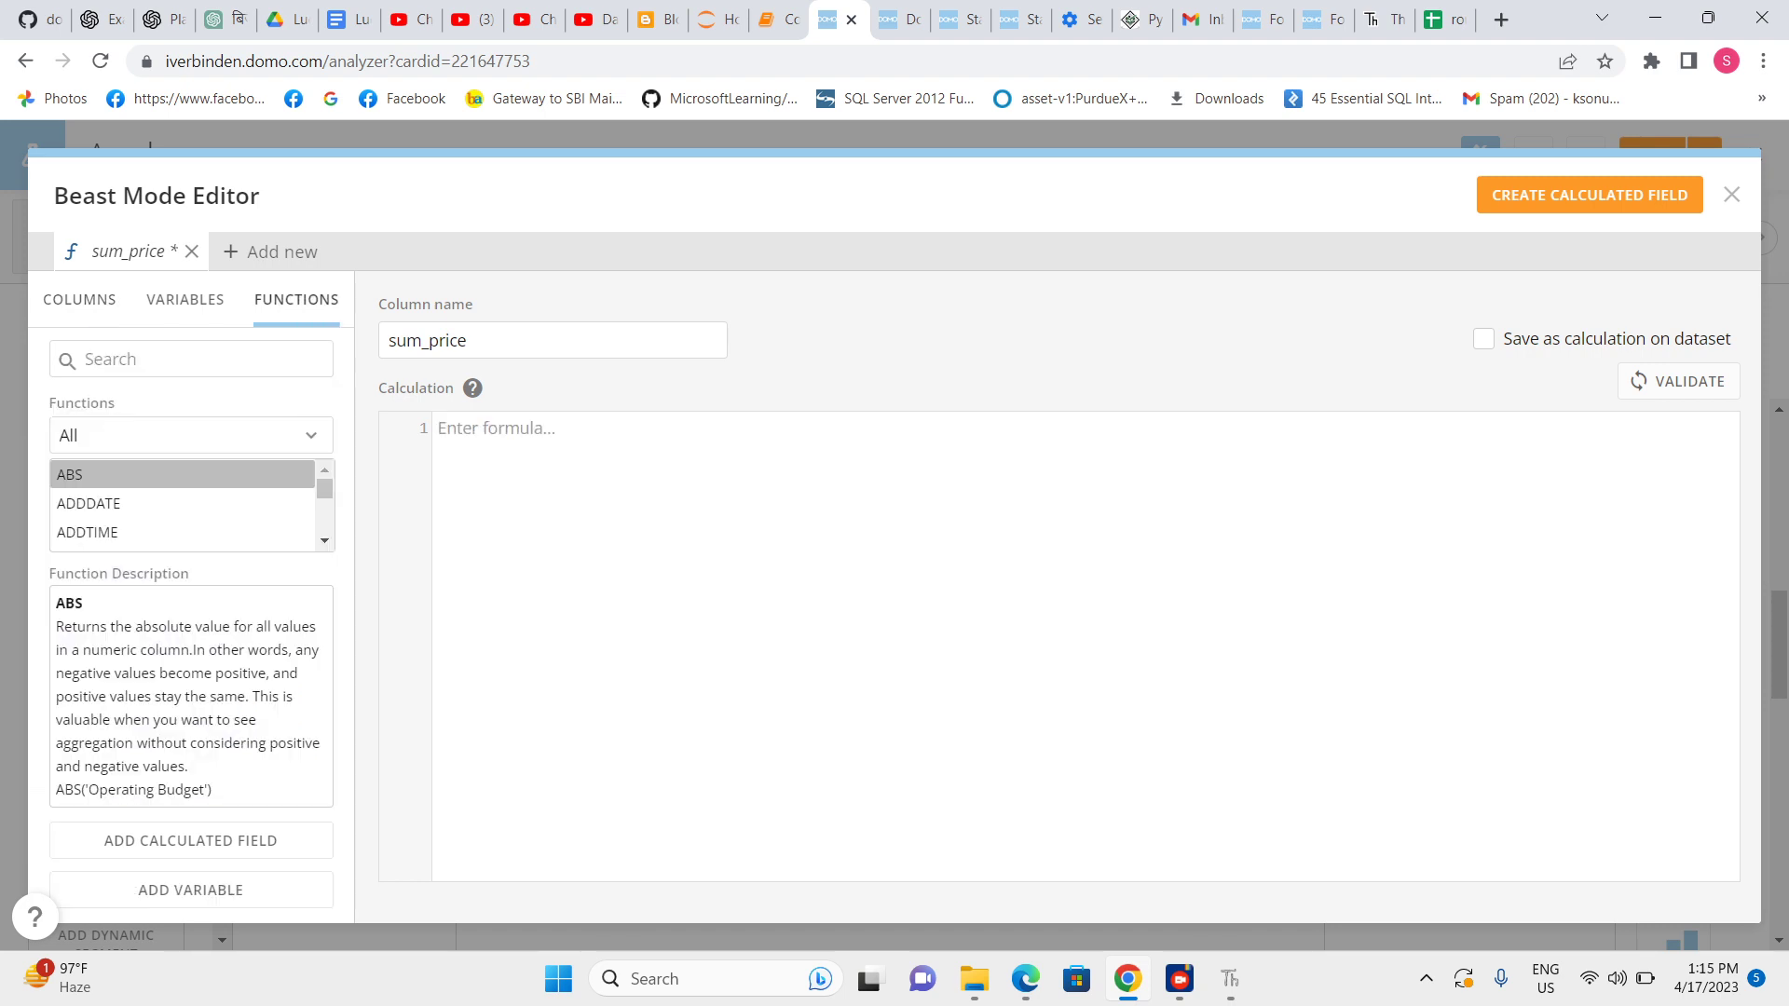
click(191, 435)
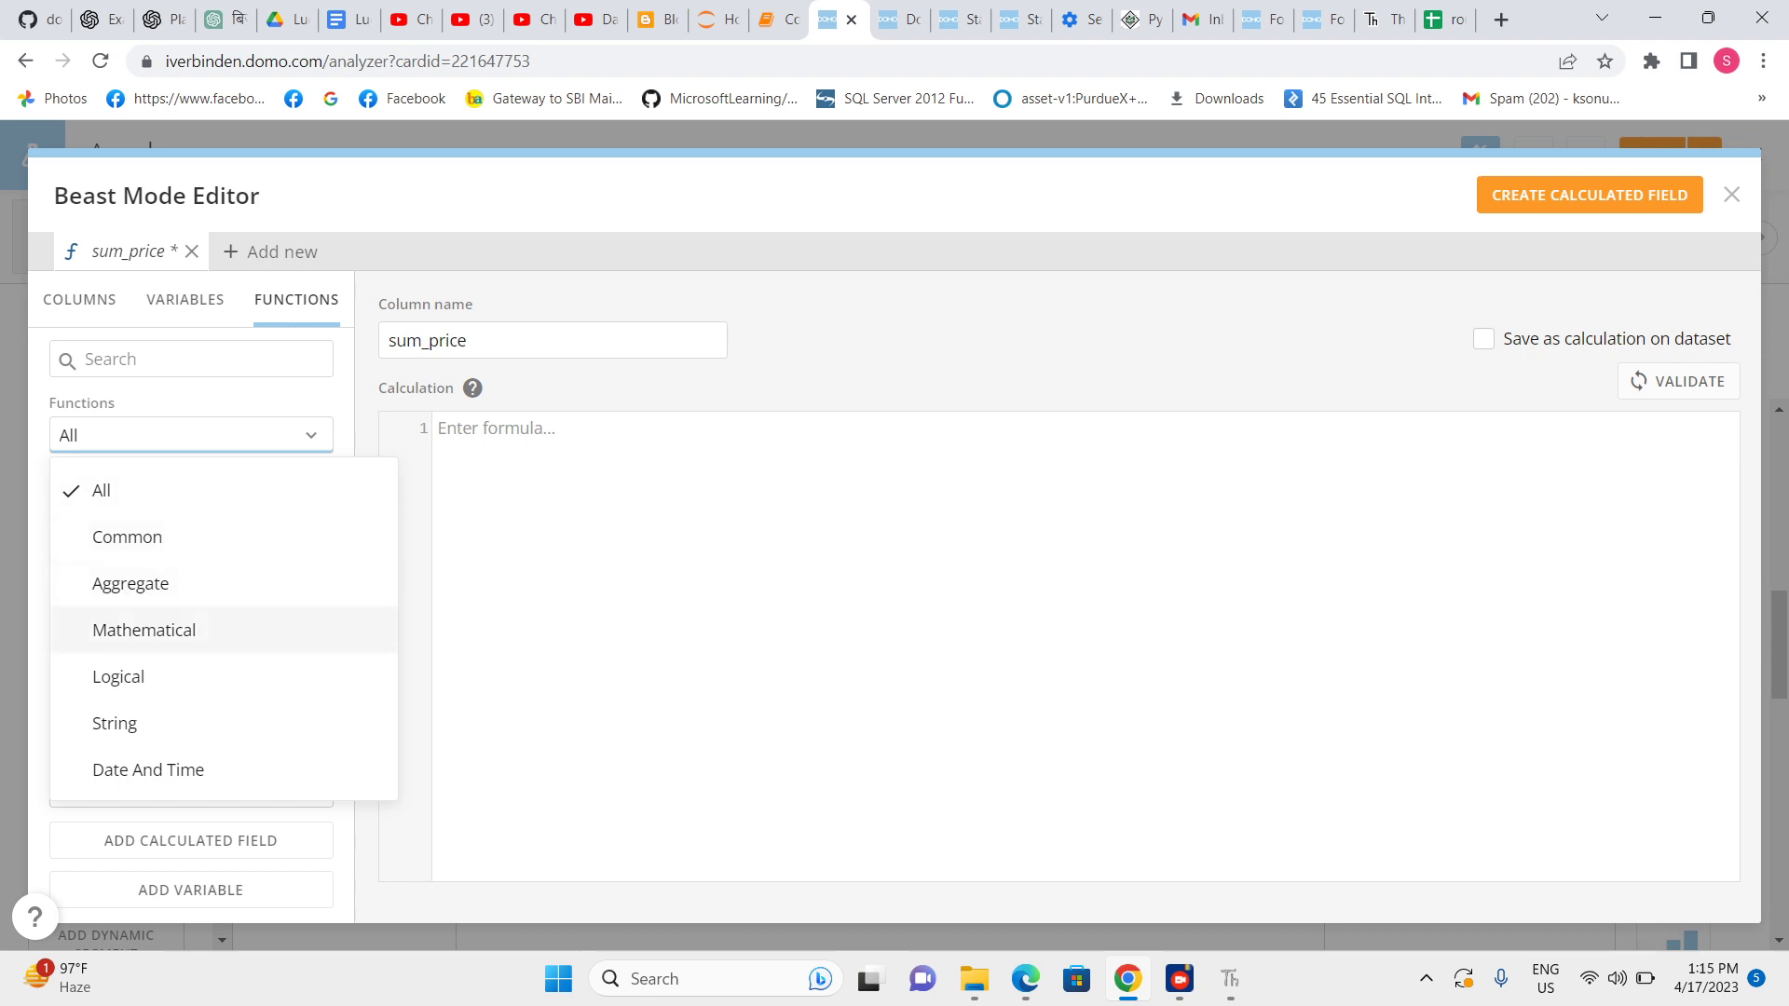
click(145, 630)
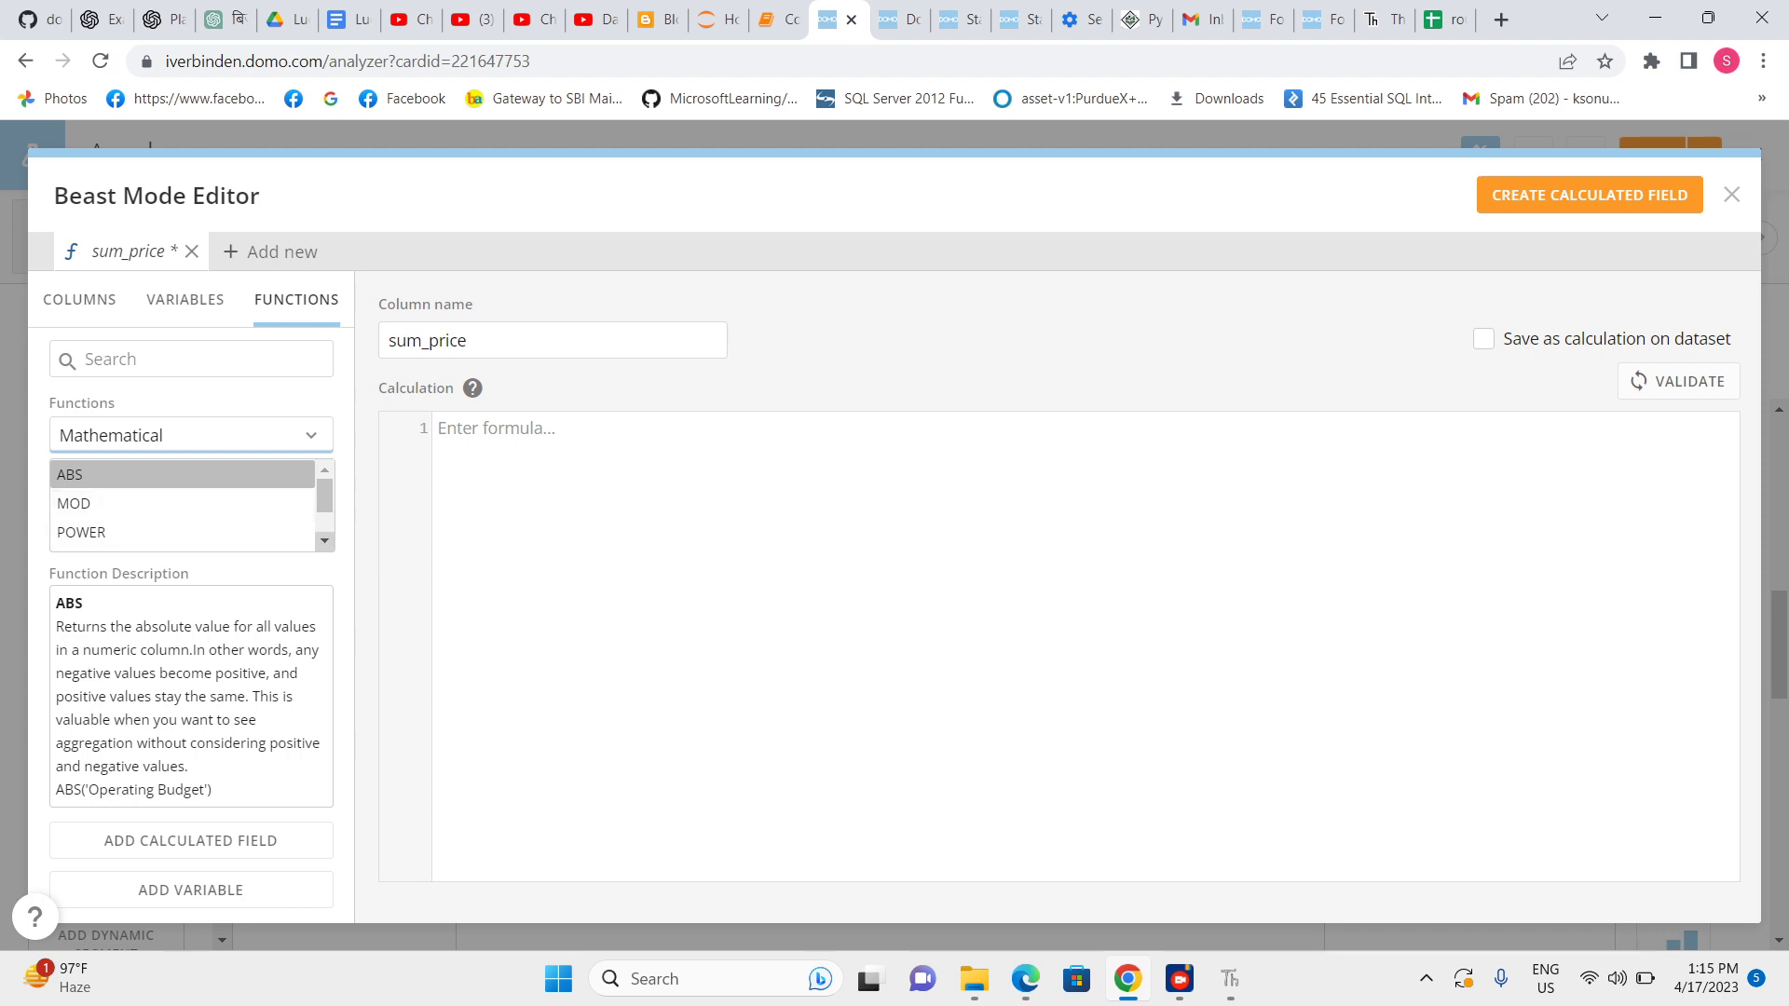
scroll(182, 504, down, 1)
scroll(182, 504, up, 1)
scroll(181, 504, down, 1)
scroll(182, 504, up, 1)
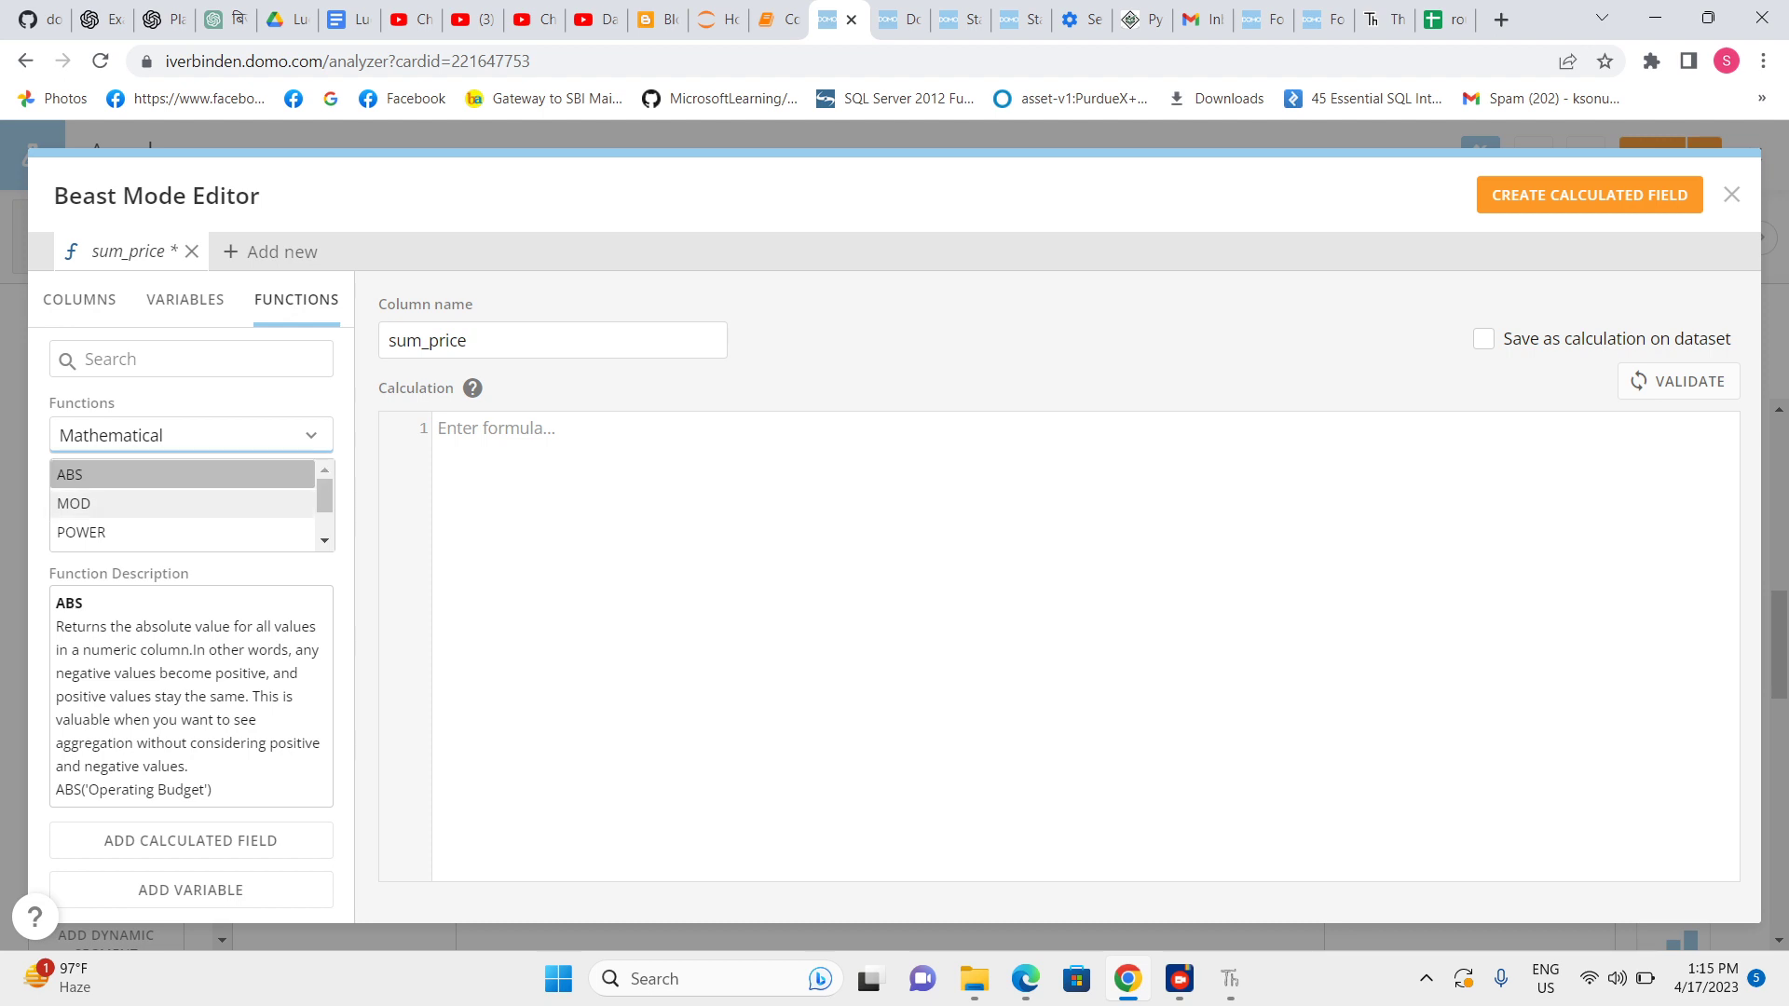
scroll(182, 504, down, 1)
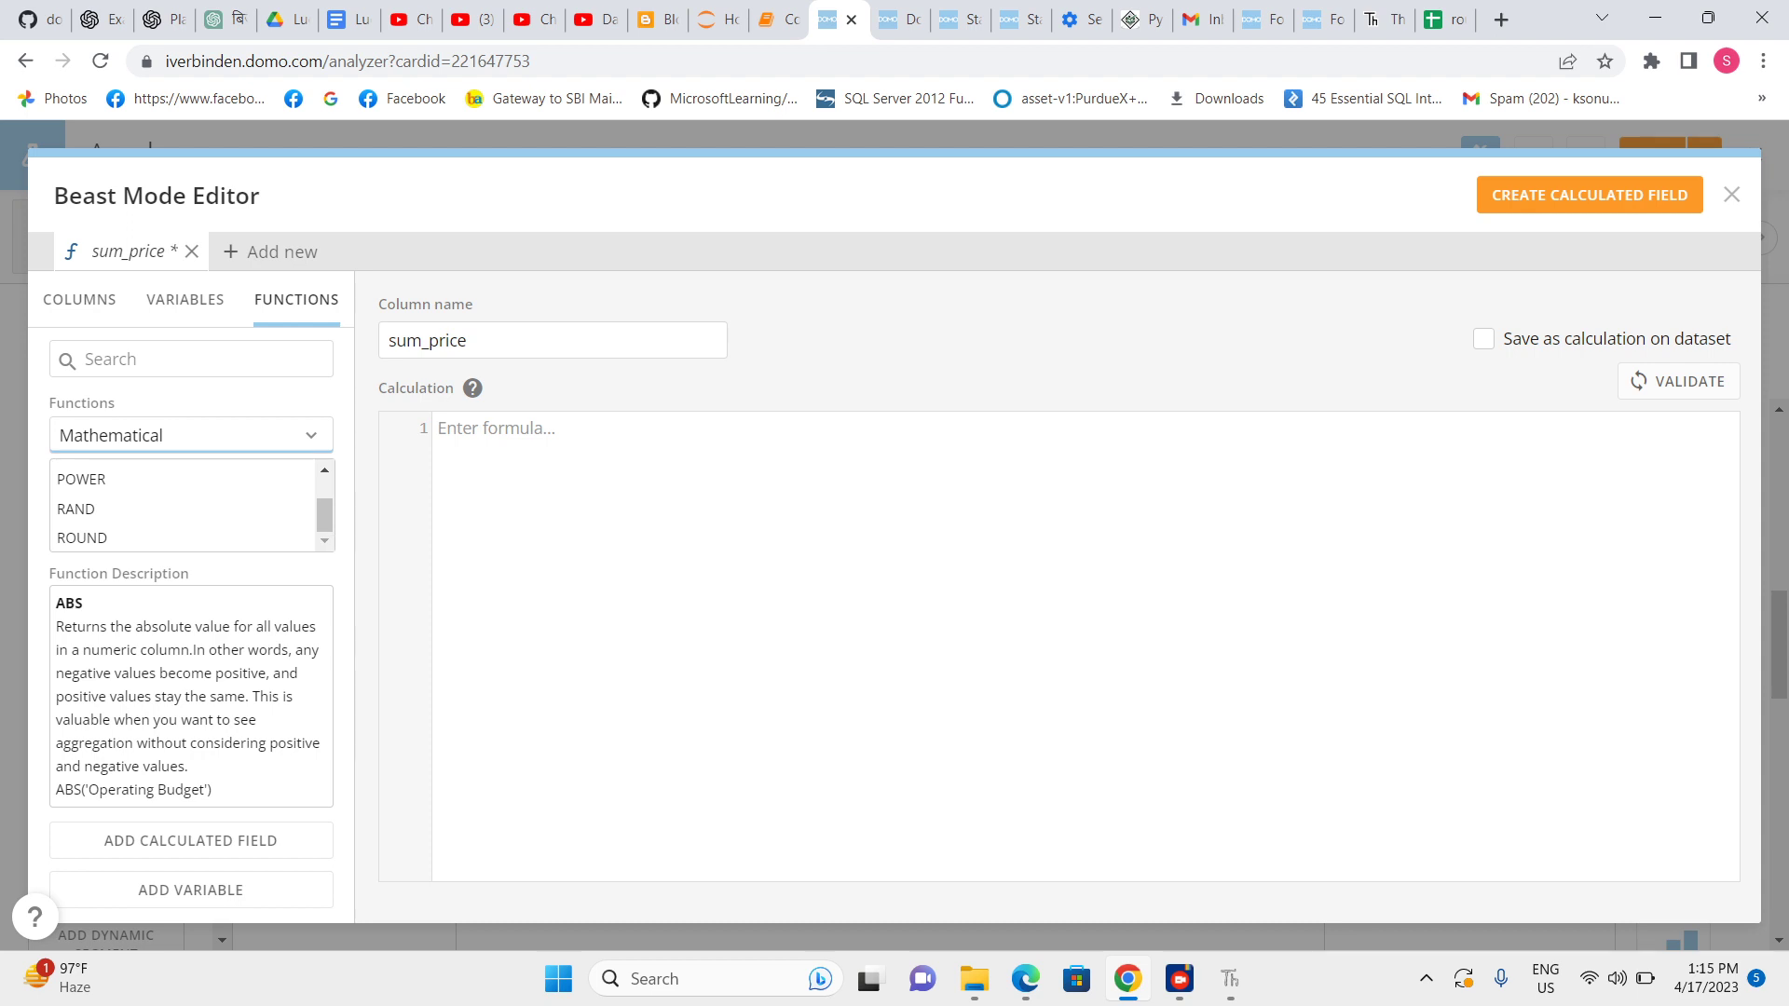
scroll(182, 515, up, 1)
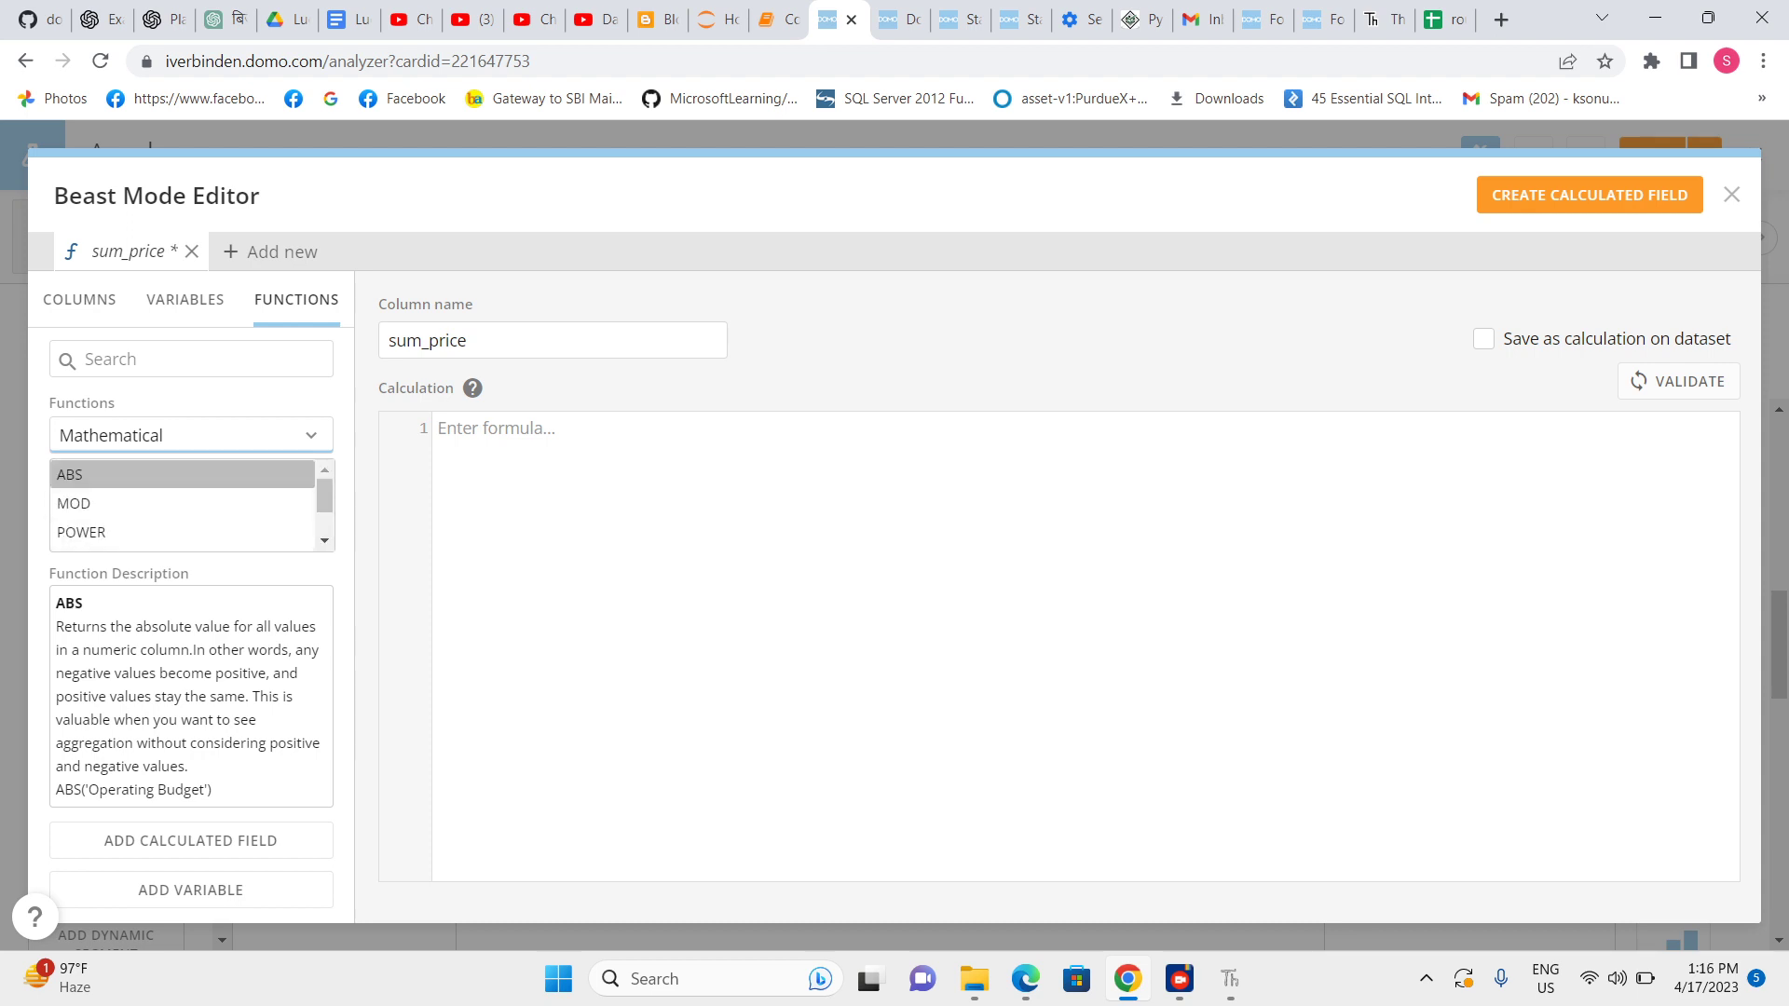
Filter the functions to Common and insert the SUM function into the sum_price calculation.
click(191, 435)
click(126, 537)
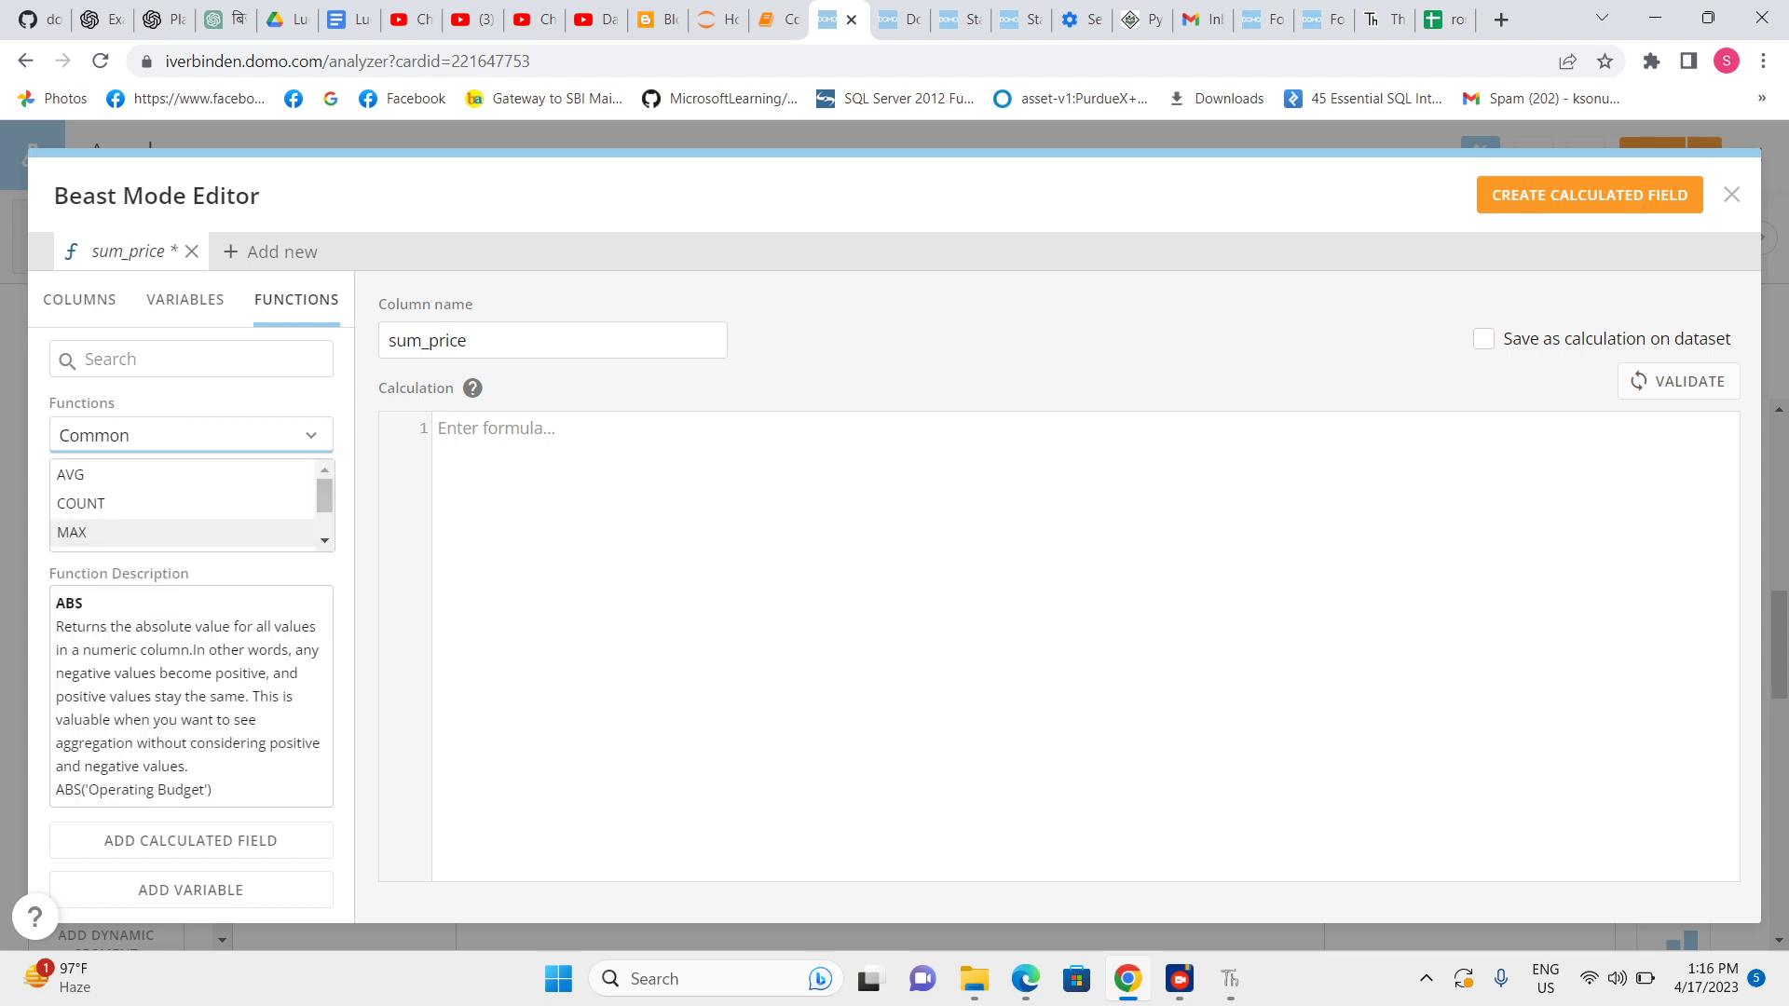
scroll(182, 491, down, 1)
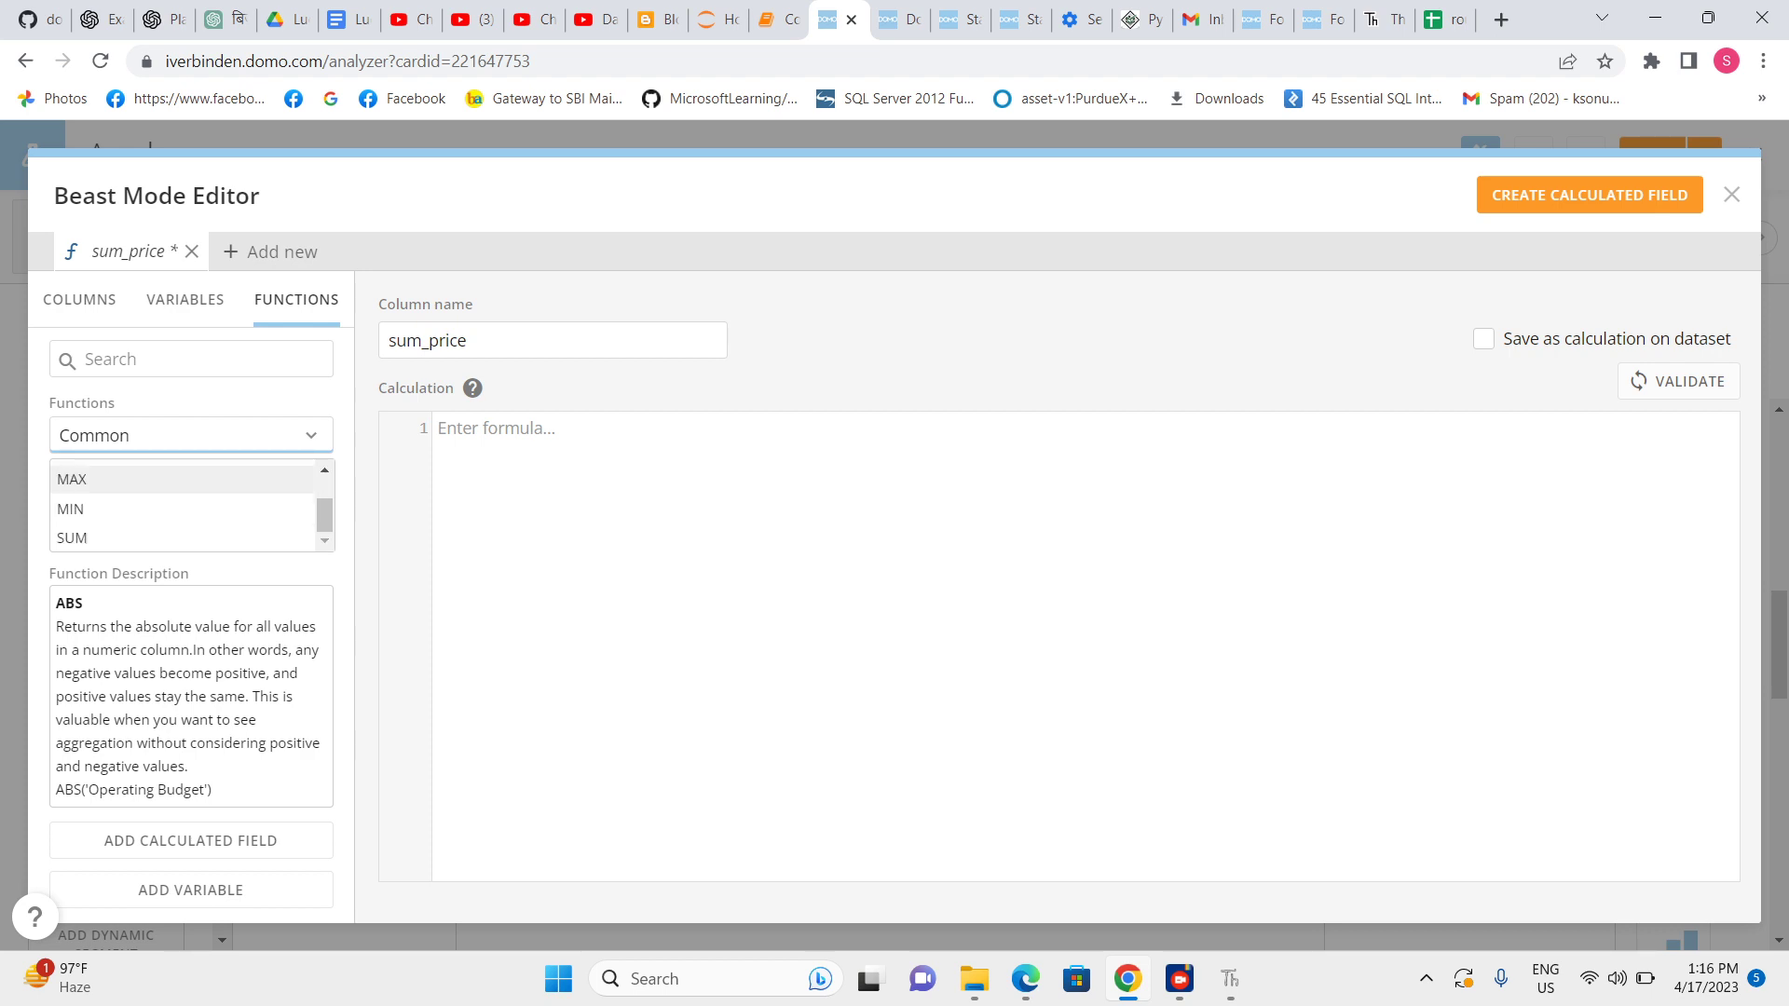
scroll(182, 509, up, 1)
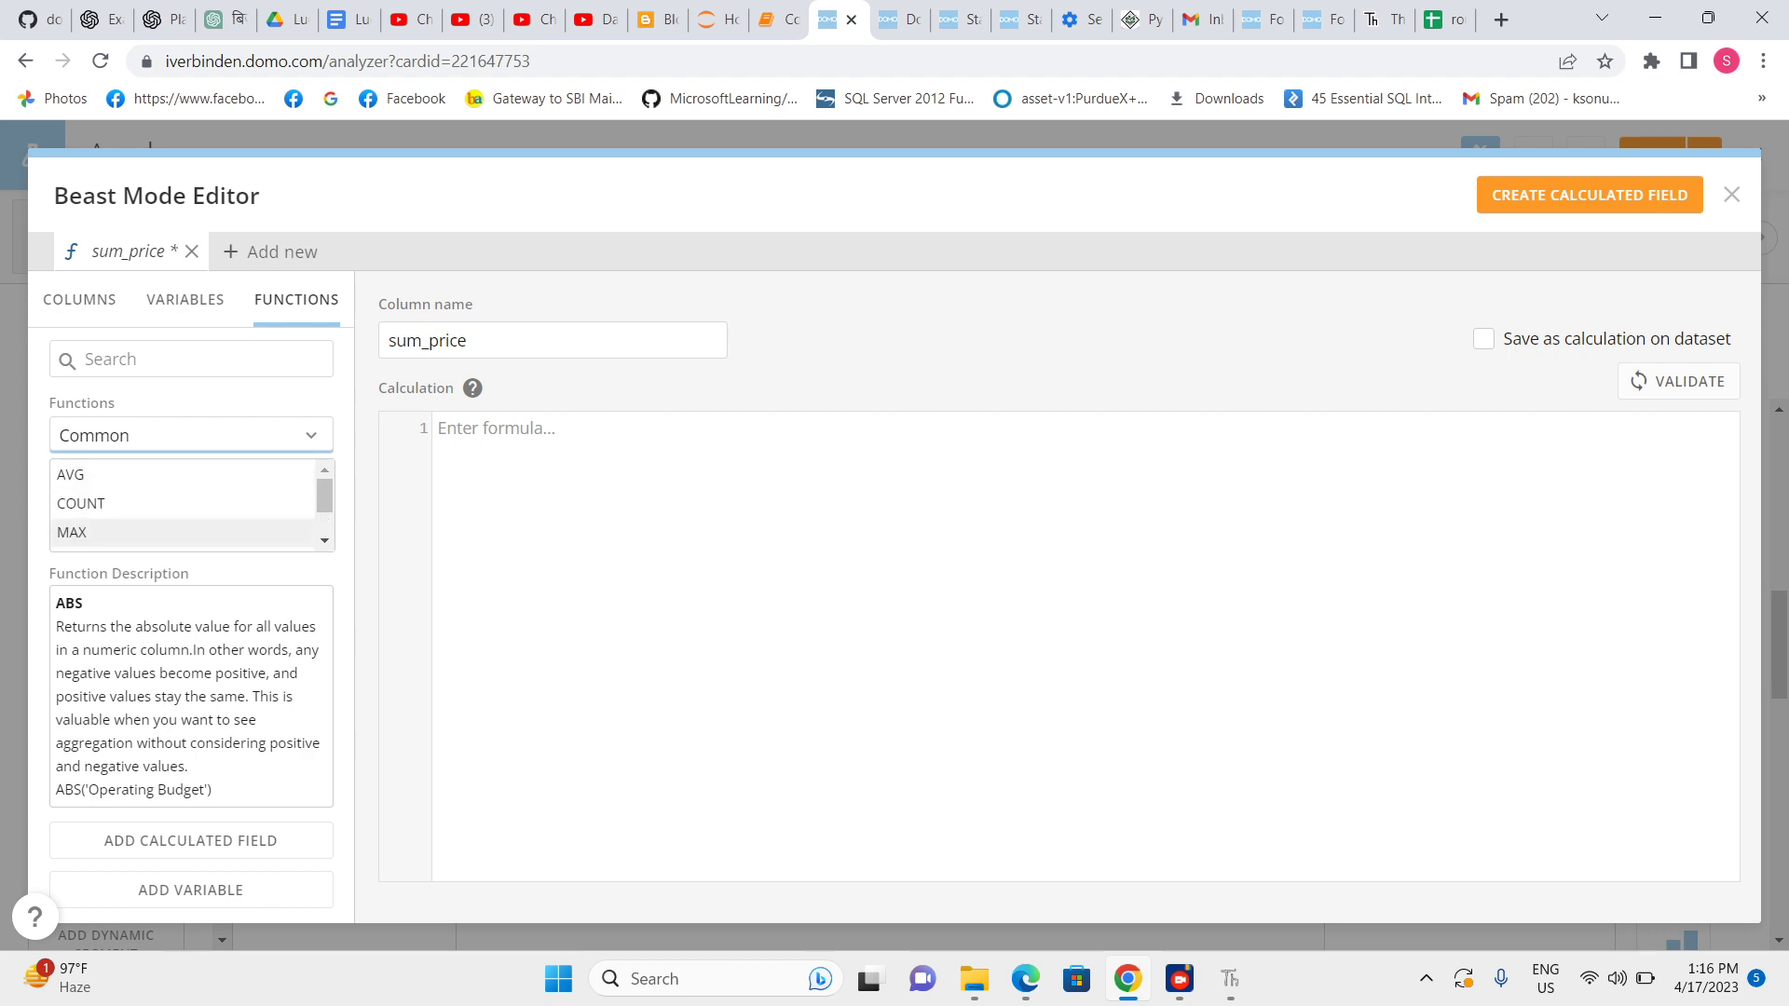
scroll(182, 509, down, 1)
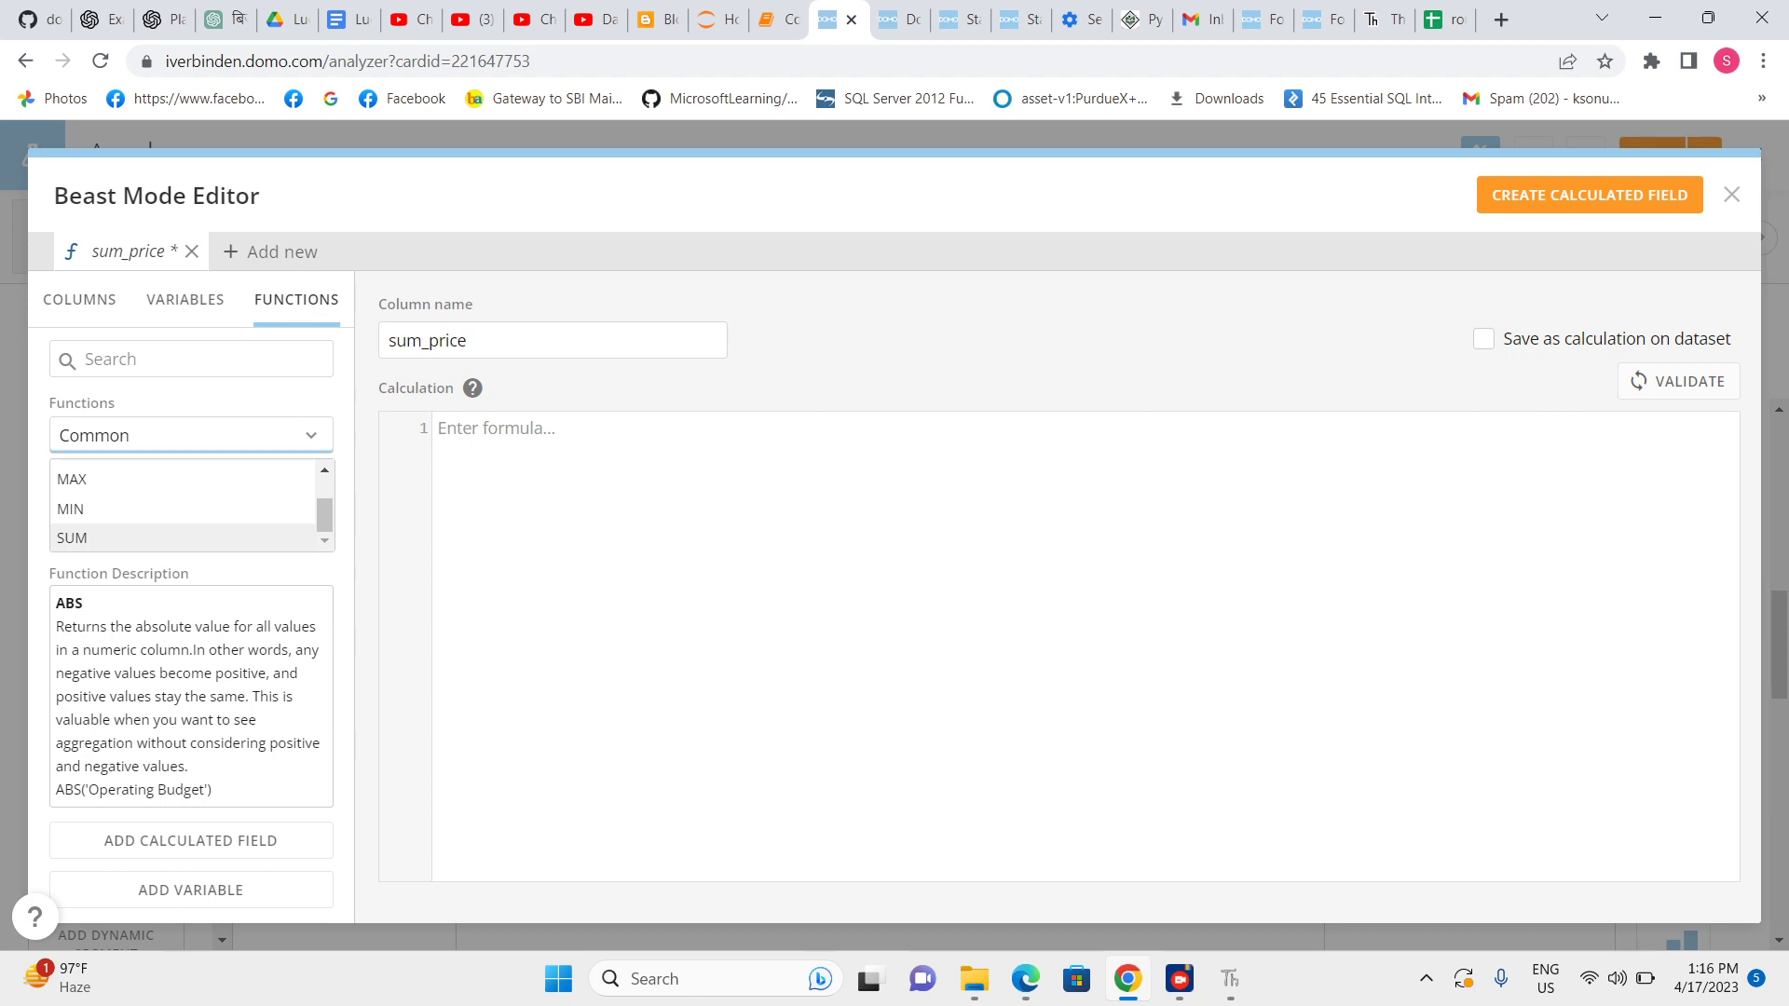
scroll(186, 536, up, 1)
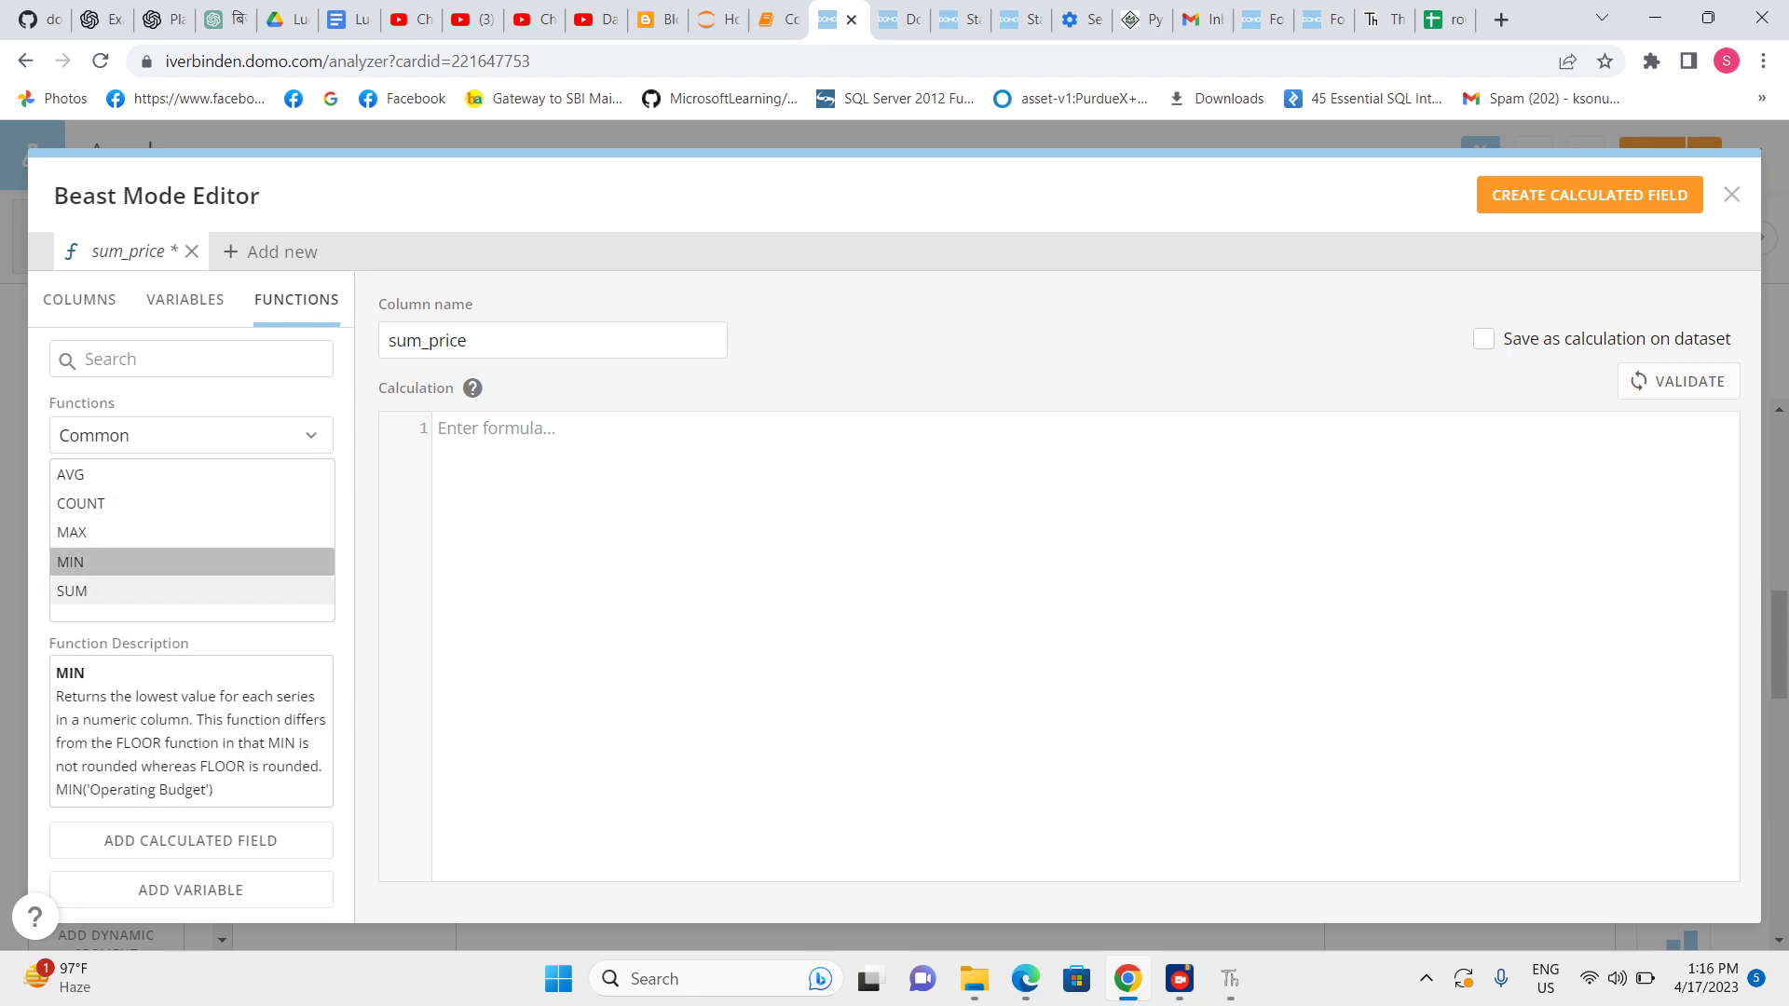
click(72, 590)
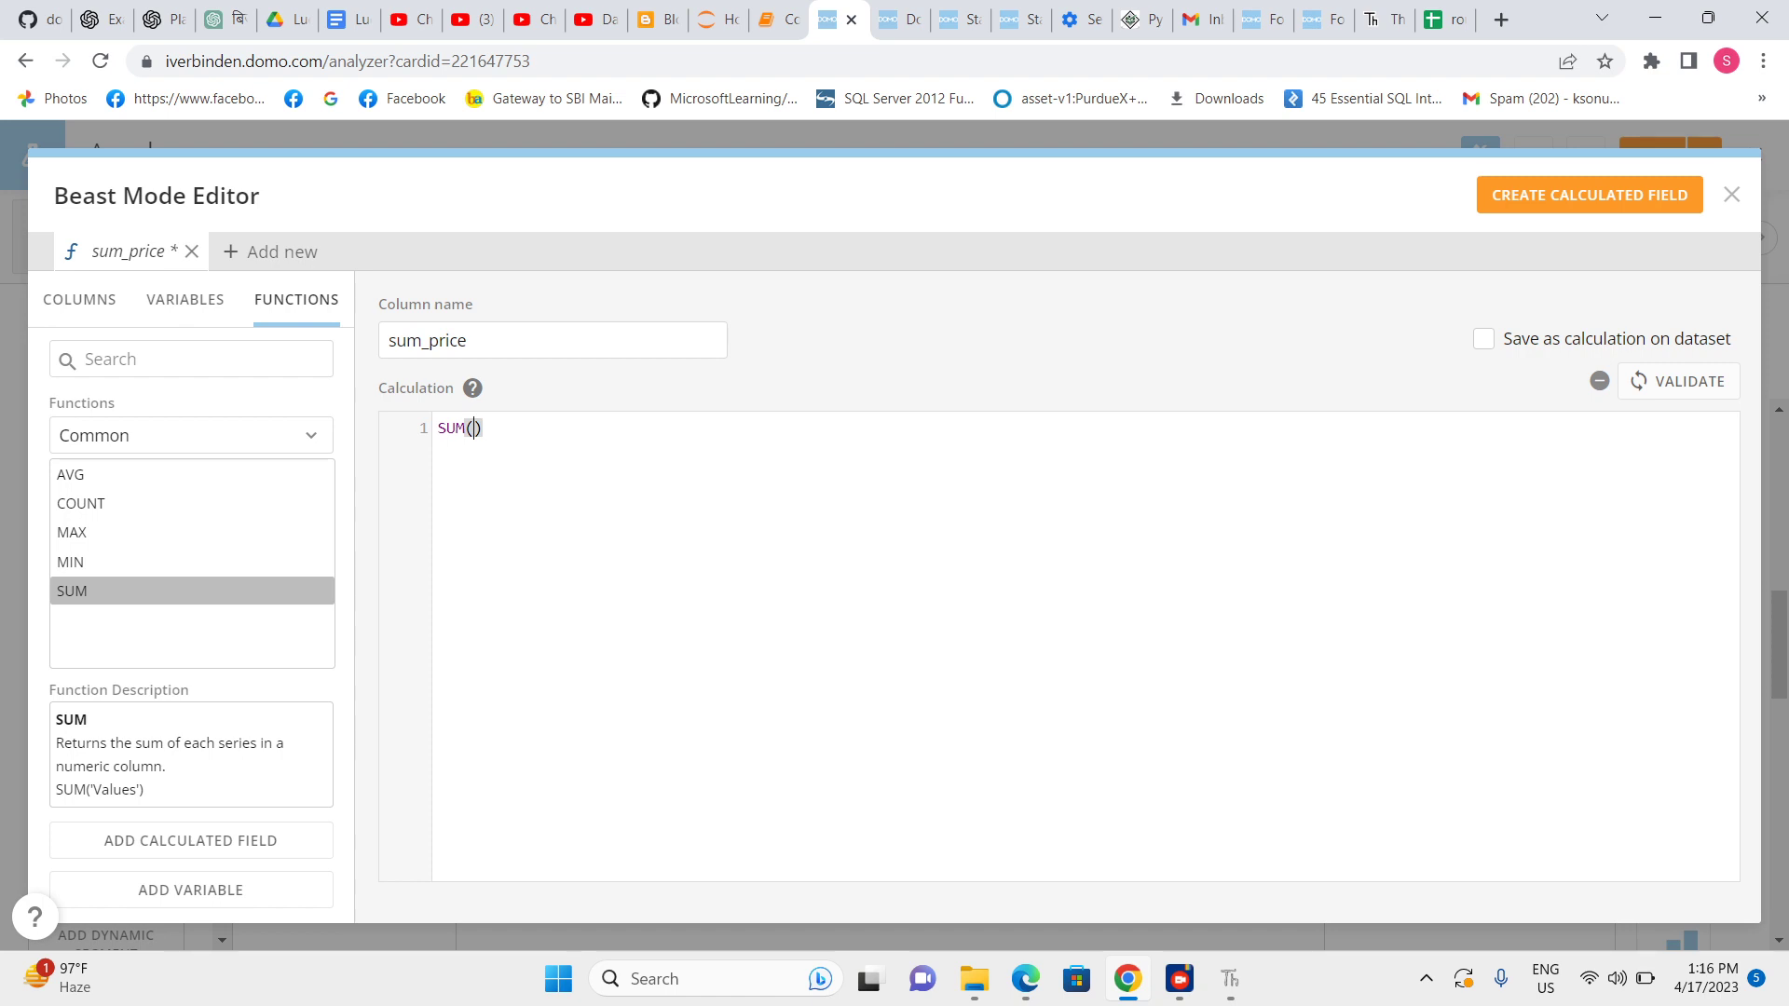
Complete the SUM formula with the Item Cost column, then validate and create the calculated field.
click(79, 299)
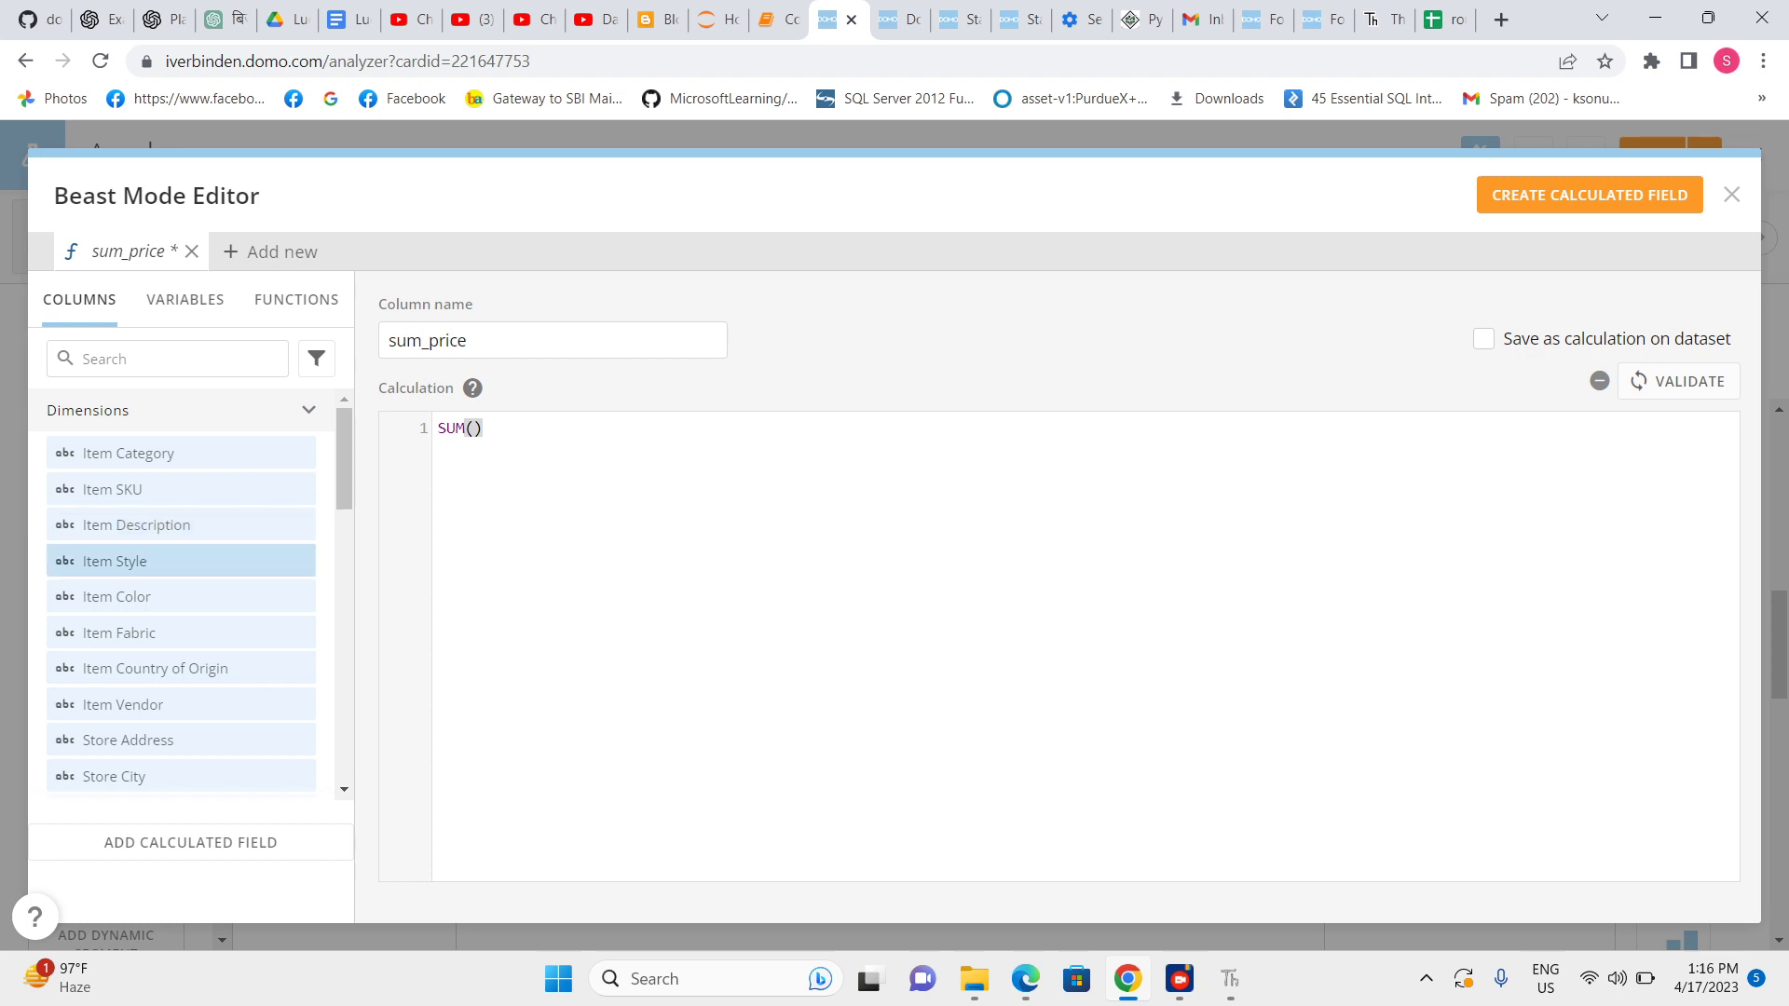
scroll(181, 588, down, 10)
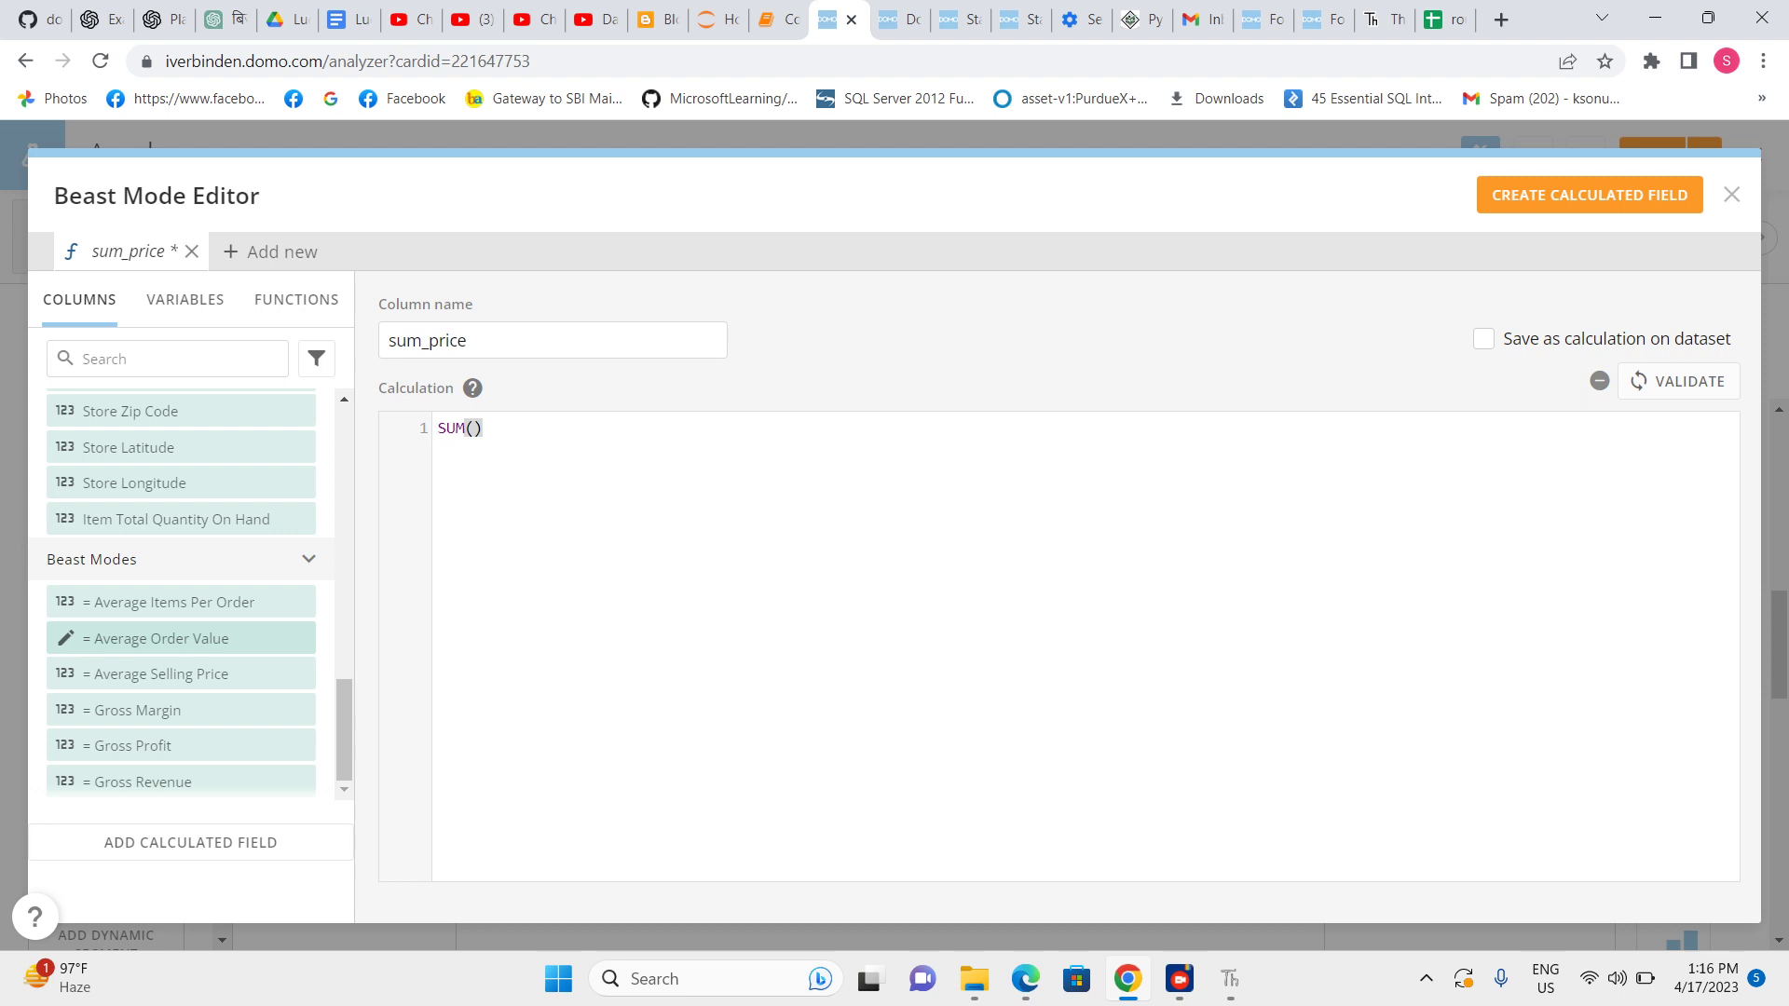
scroll(180, 587, up, 2)
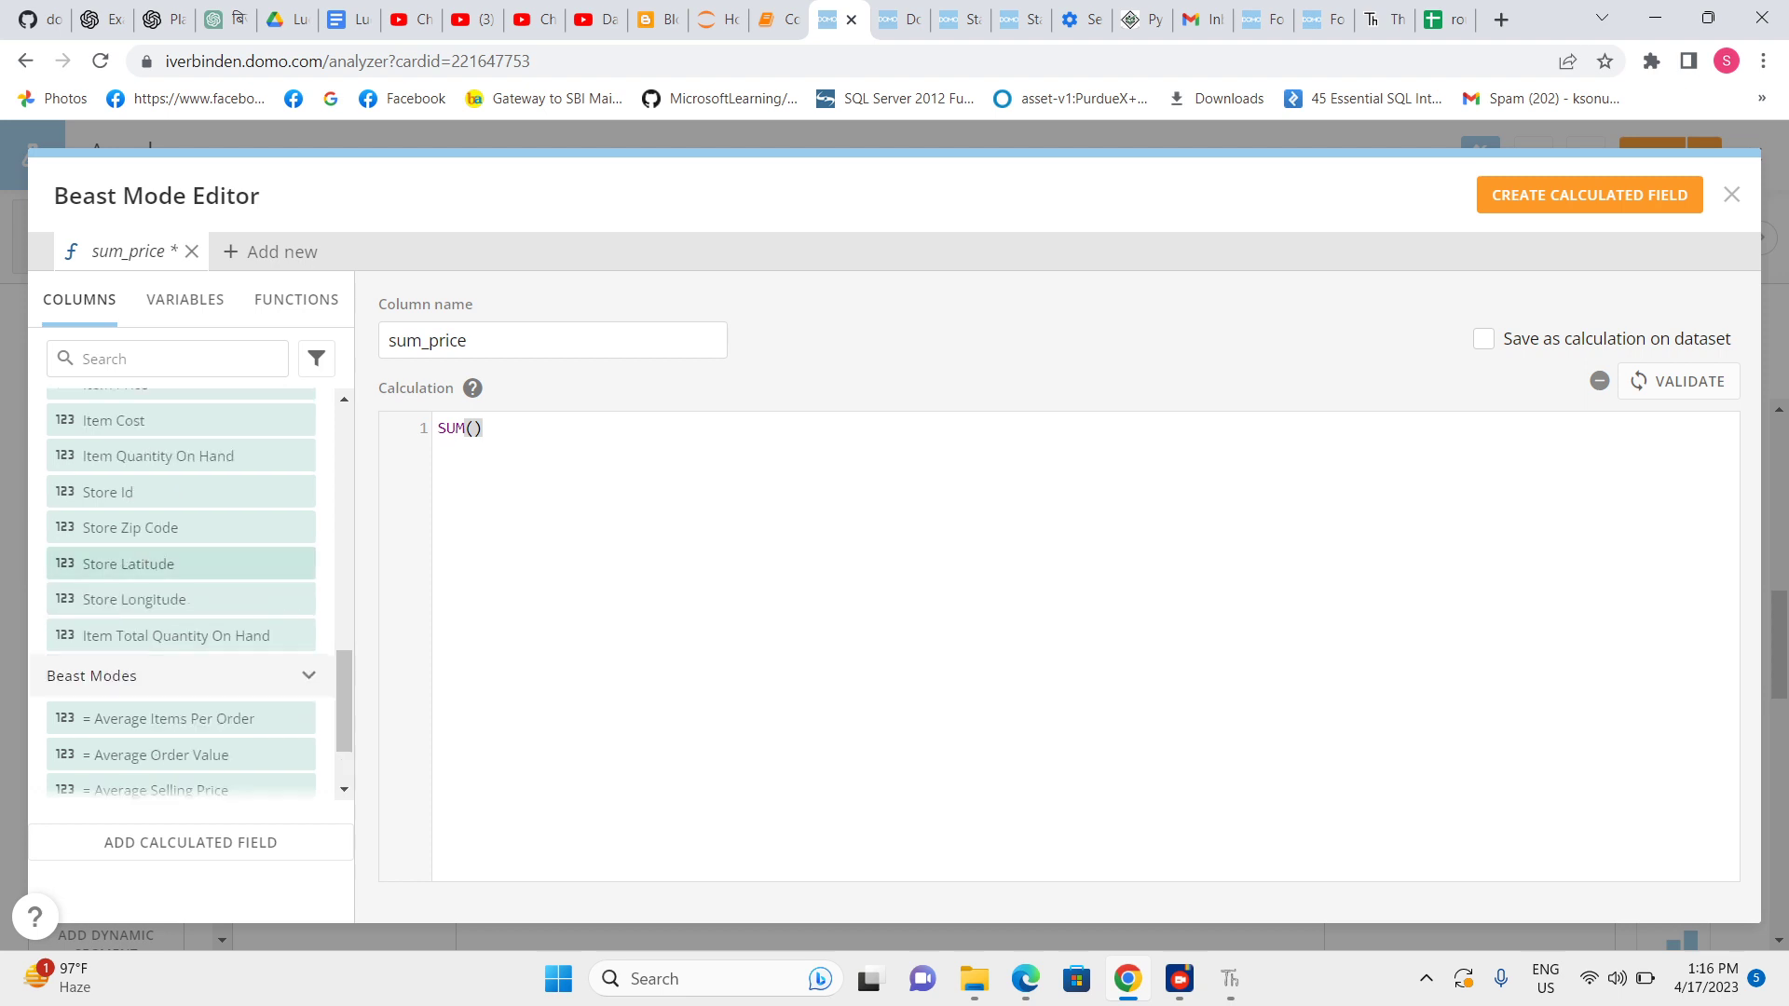
scroll(181, 550, up, 2)
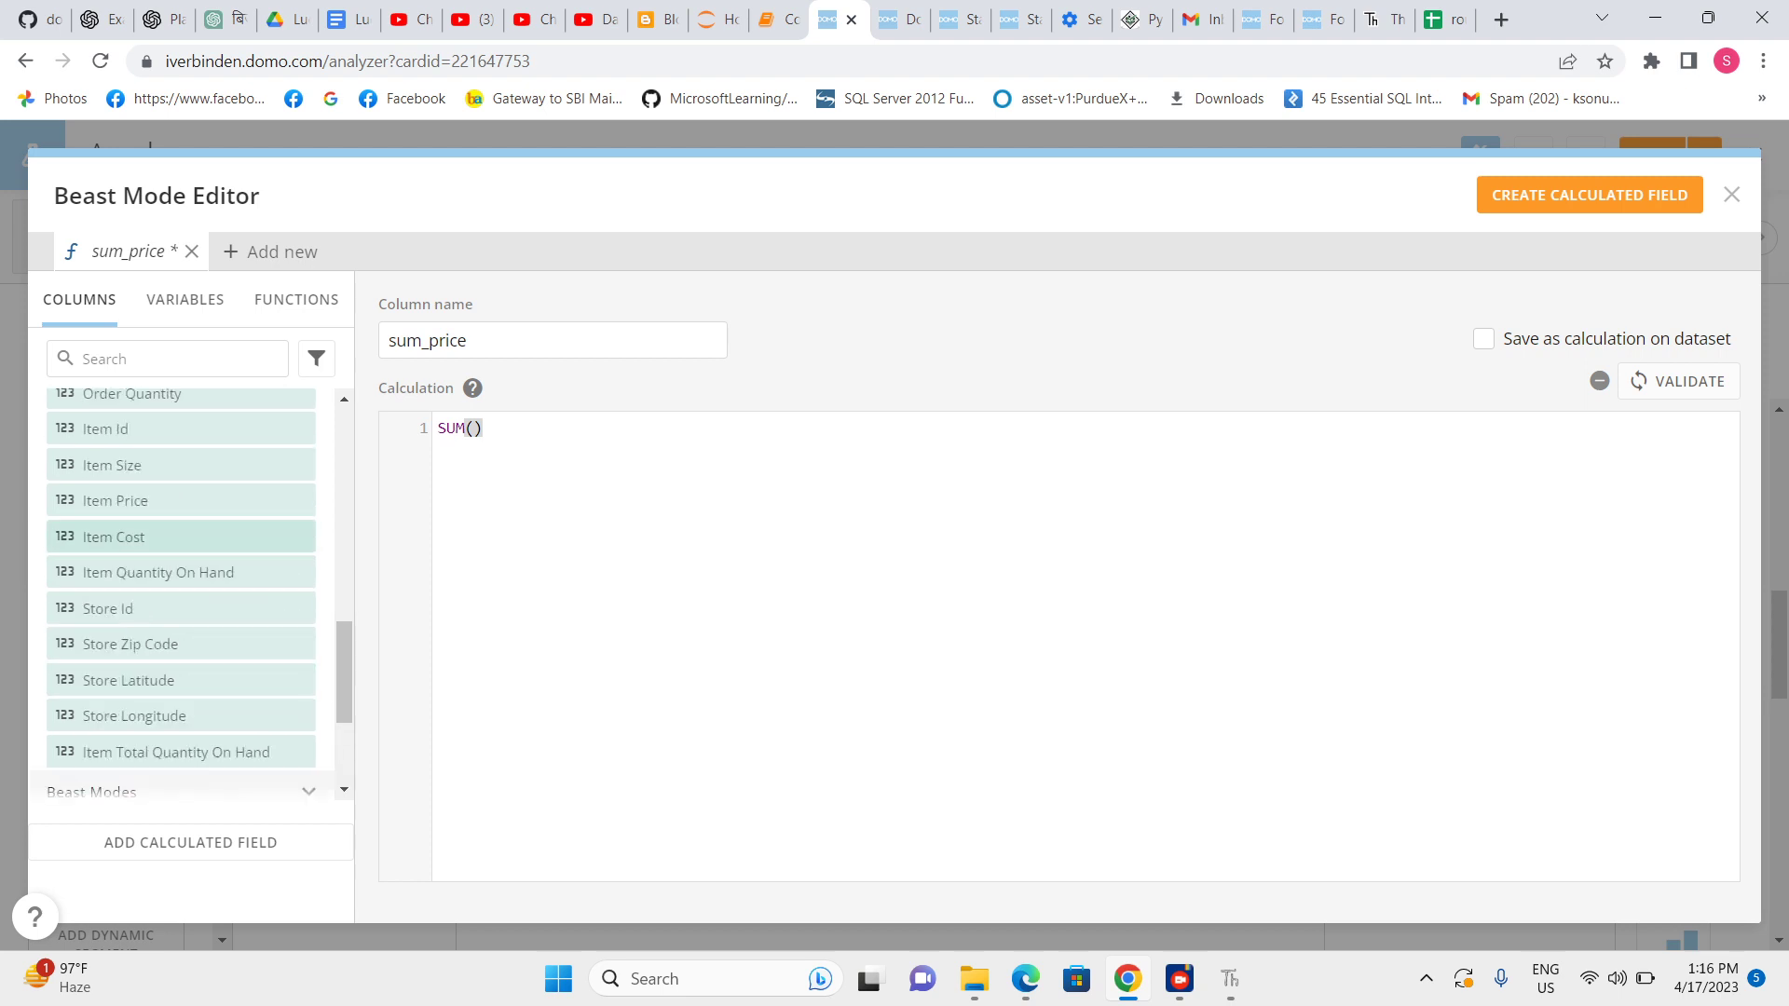
click(149, 537)
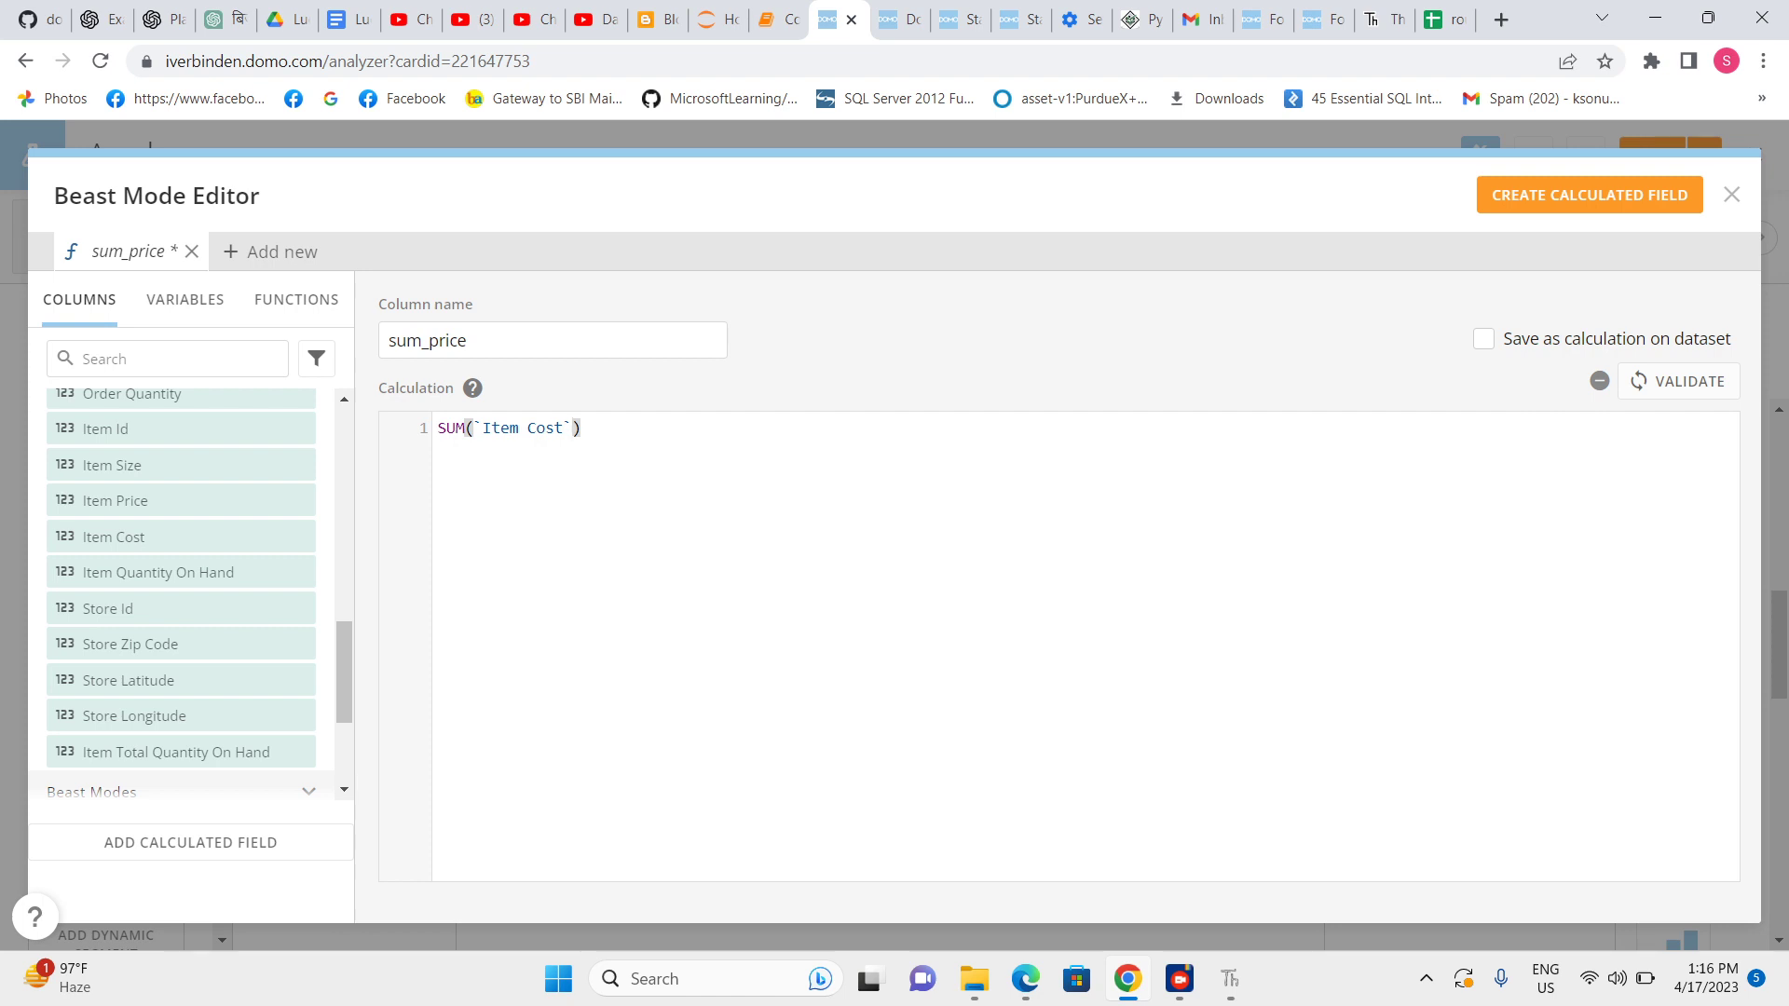
click(1679, 381)
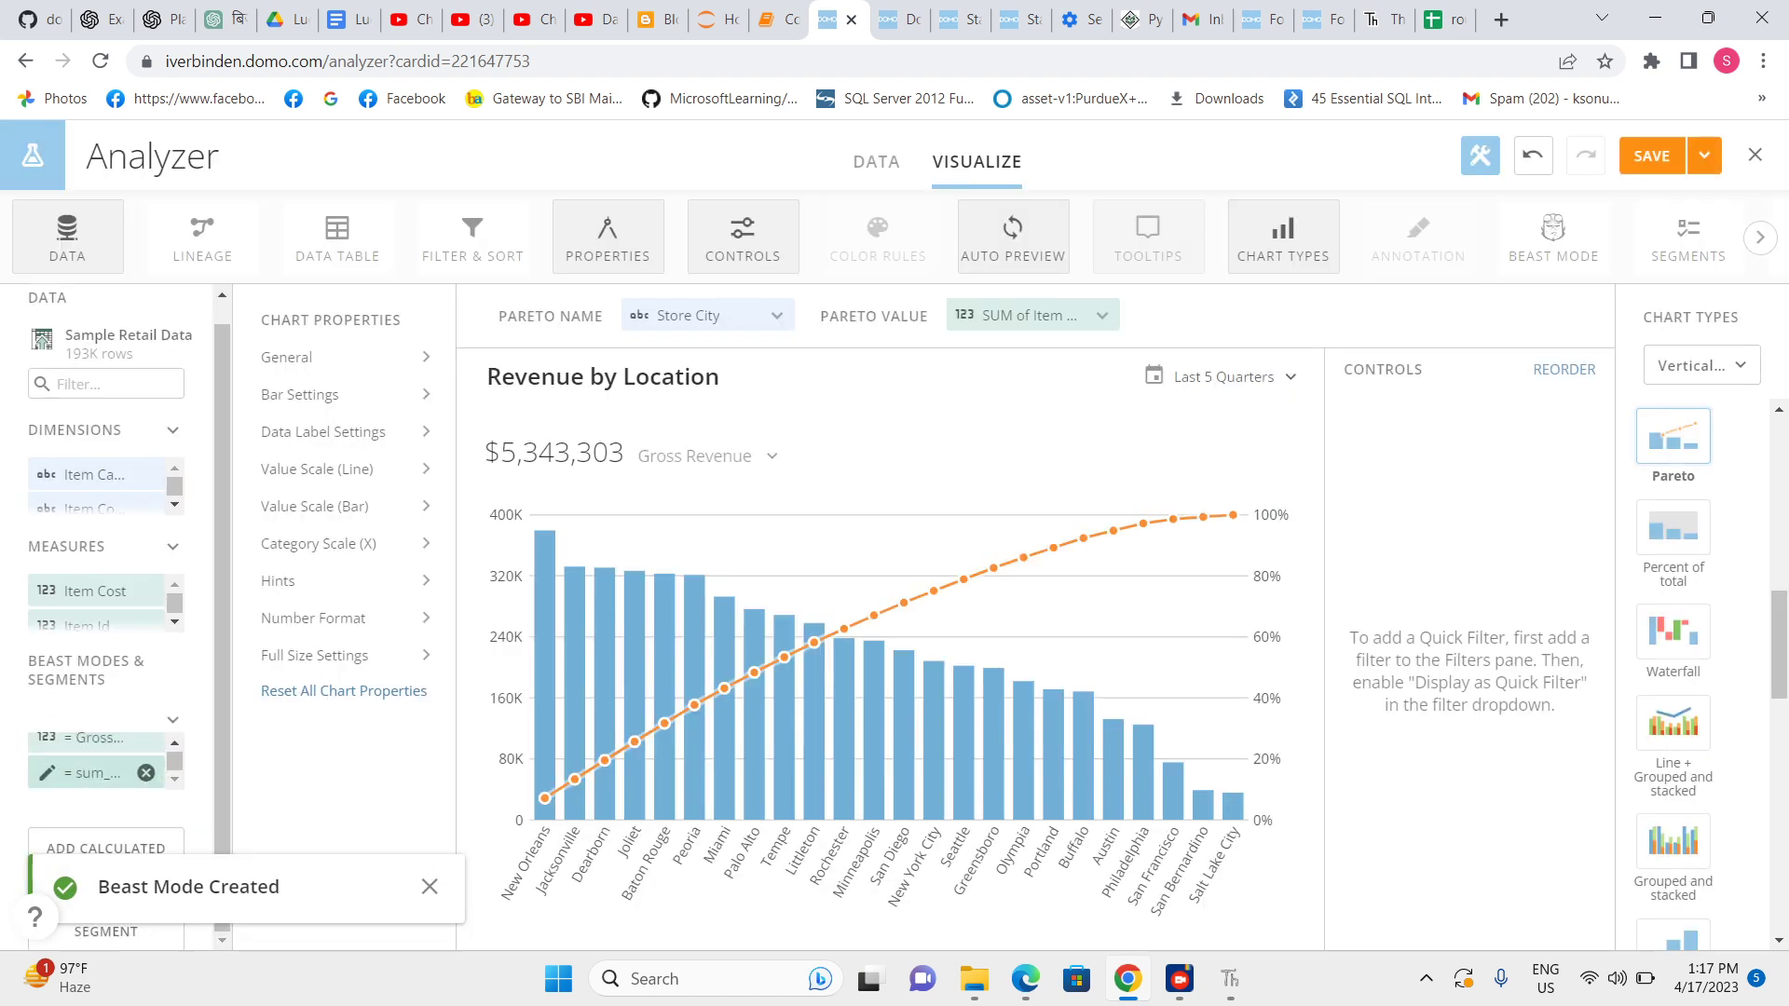
Replace the chart's Pareto value with the sum_price calculated field.
mouse_move(93, 773)
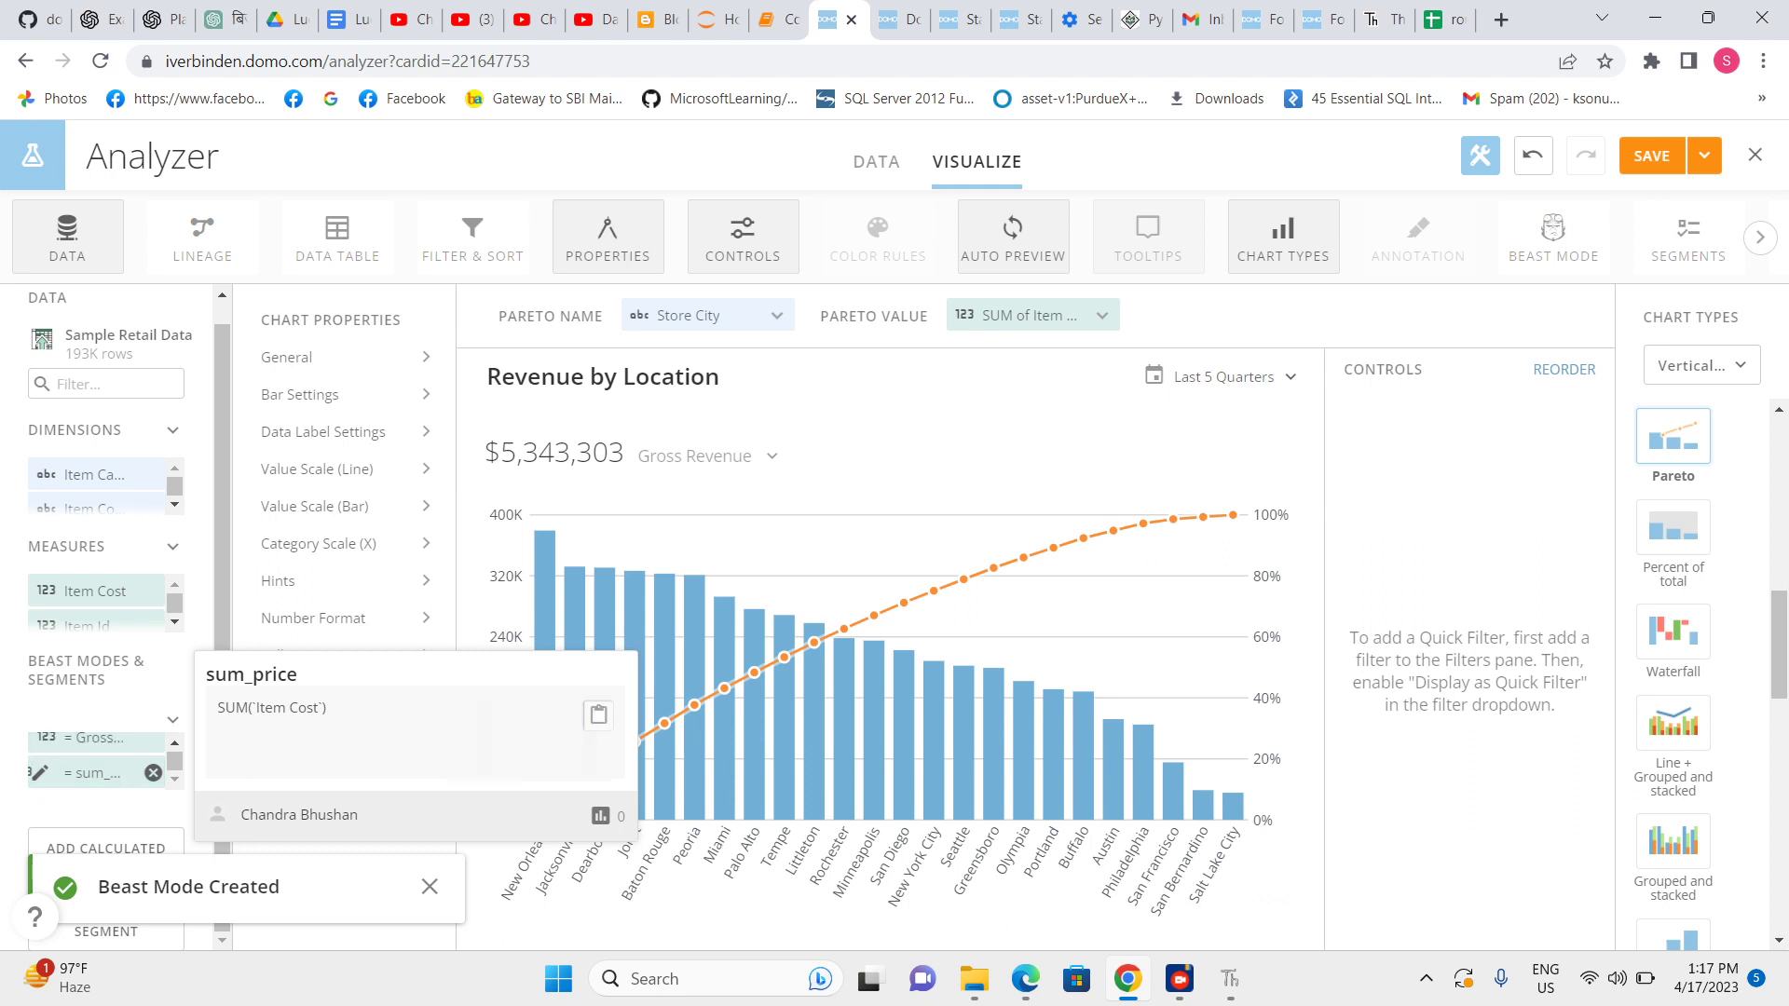
drag(93, 772, 1034, 317)
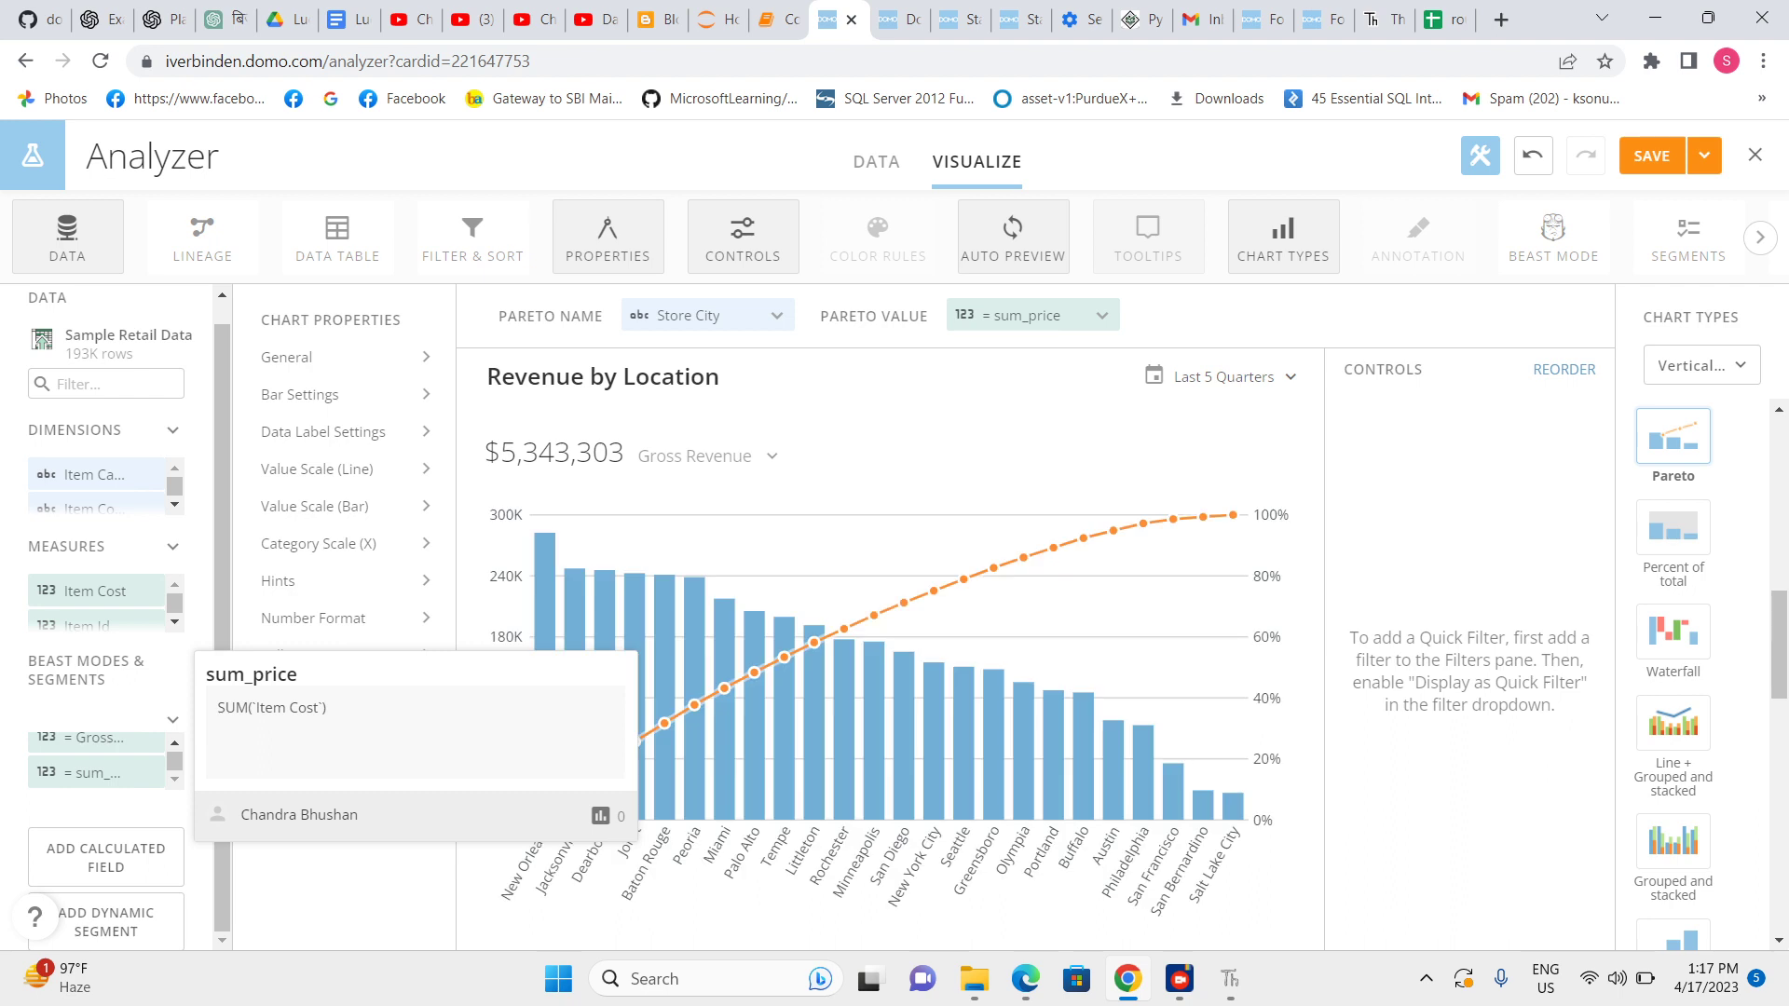
mouse_move(1034, 316)
Start another calculated field and read the descriptions of the ADDDATE, AVG and CASE functions.
click(105, 857)
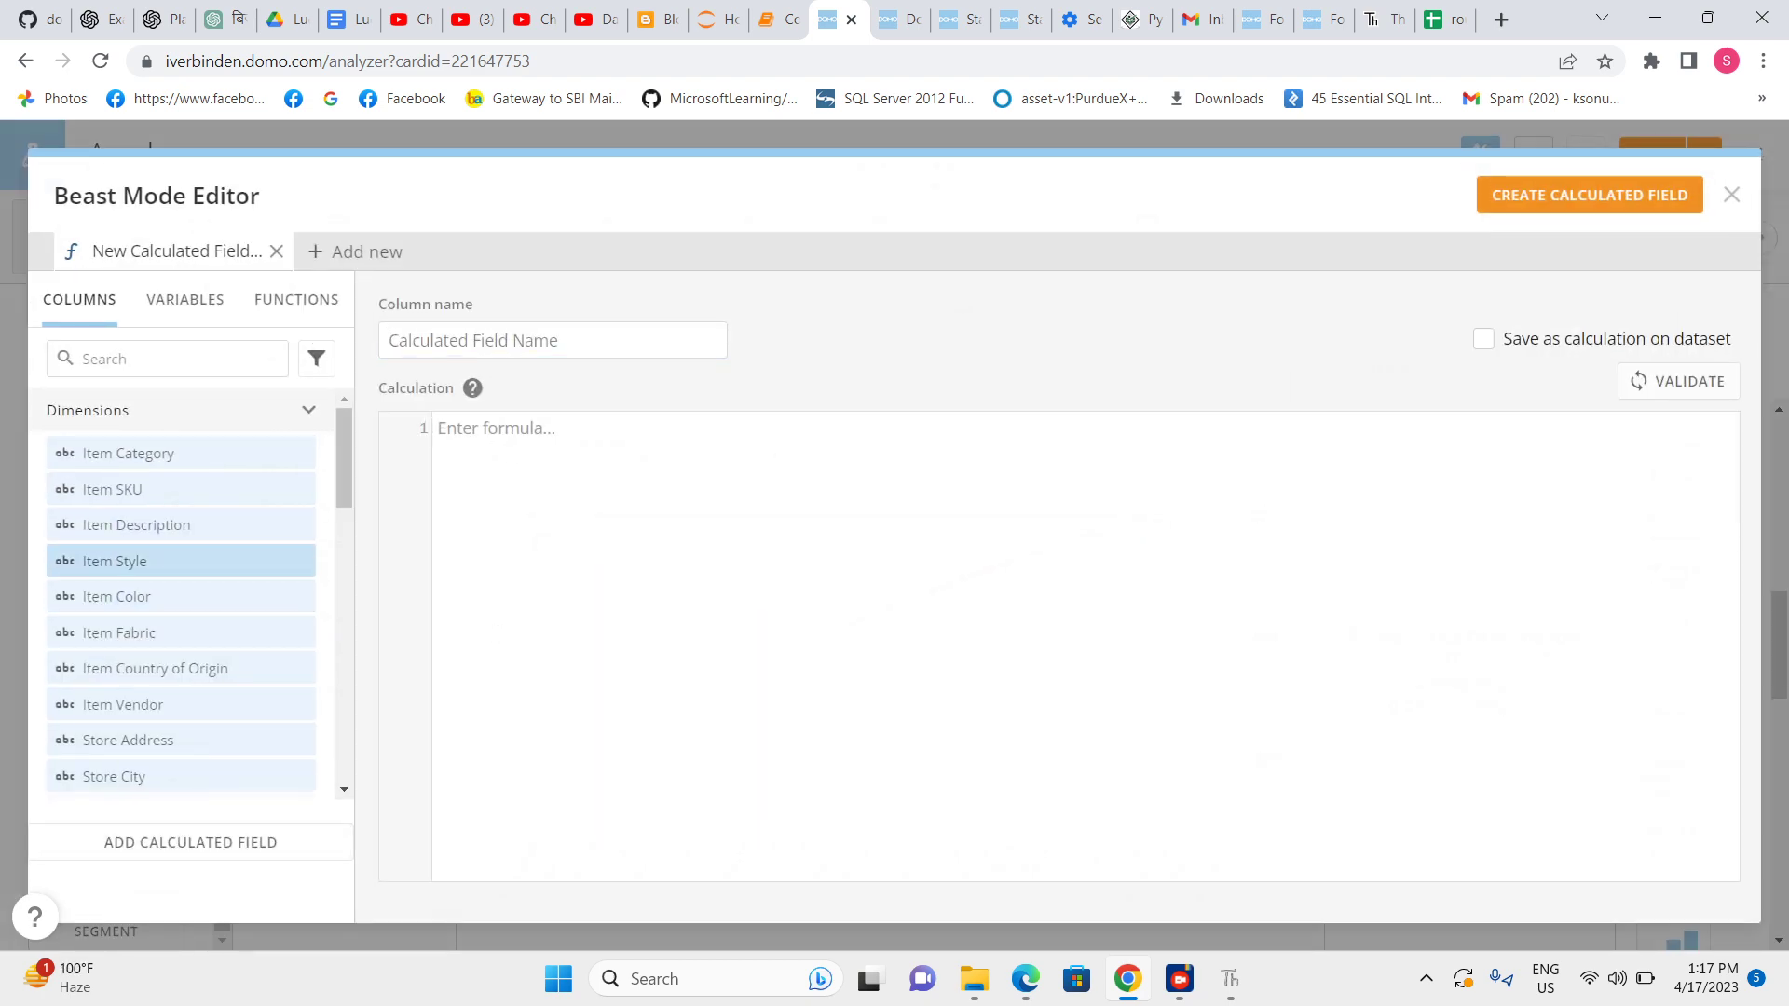
click(296, 299)
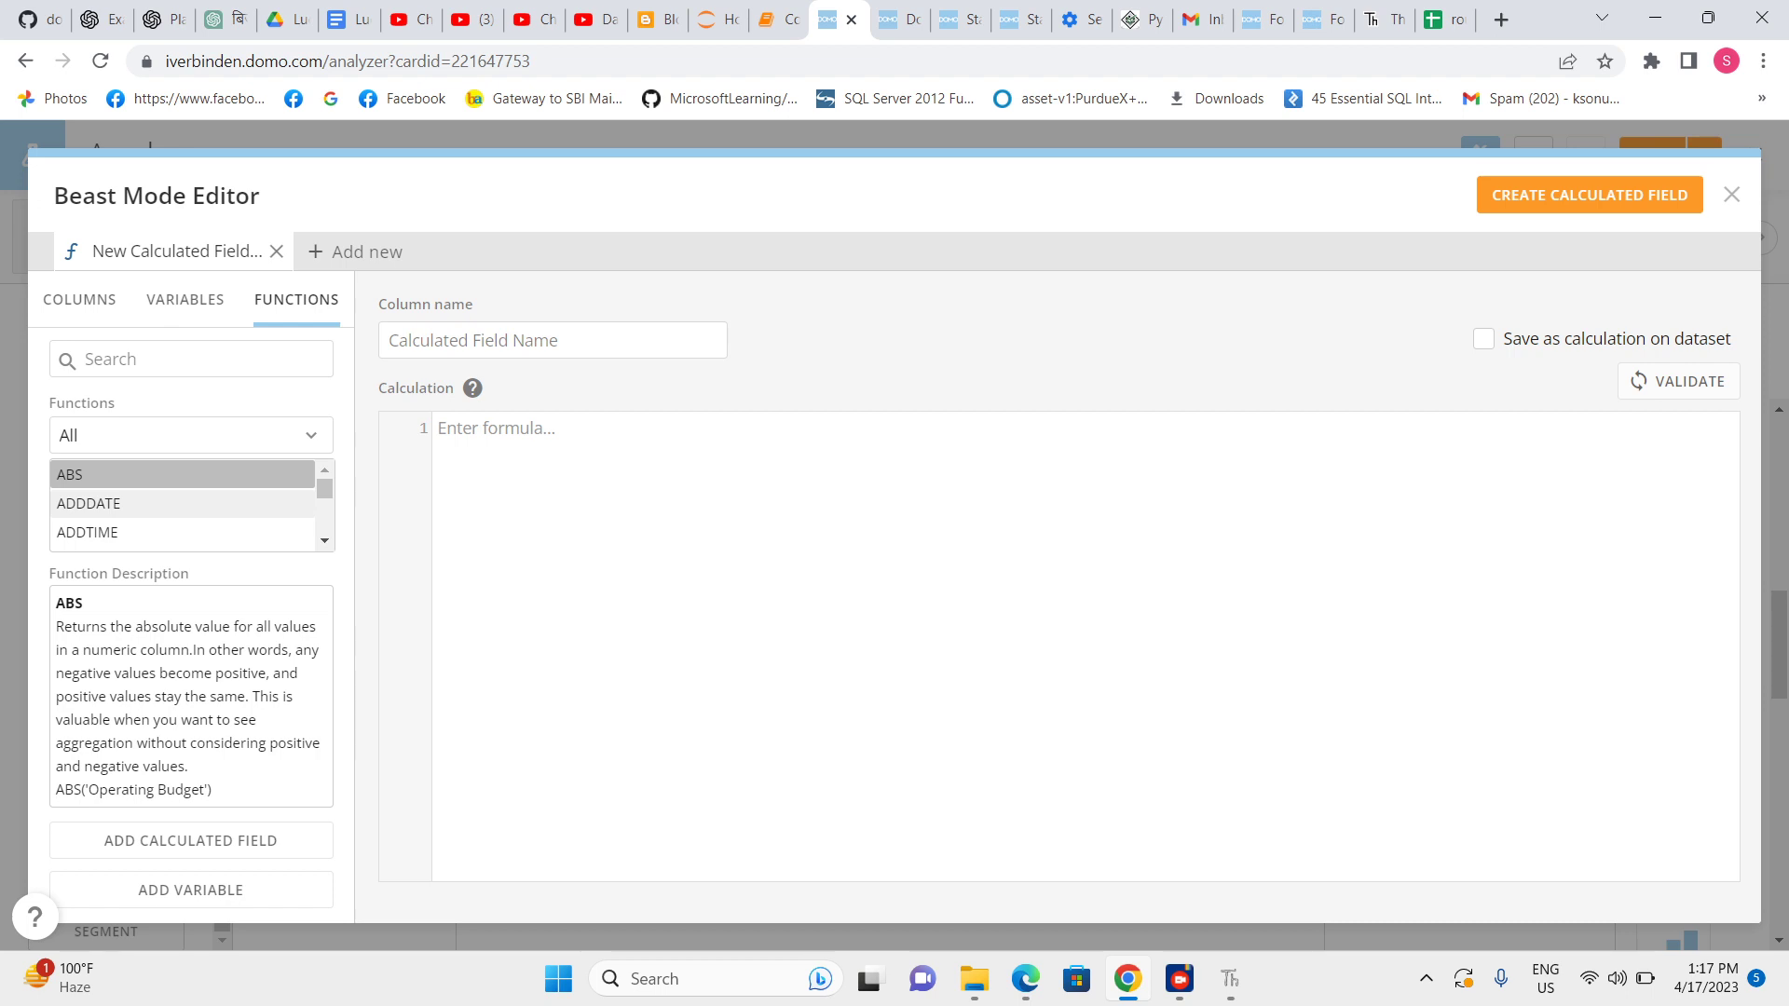
click(89, 503)
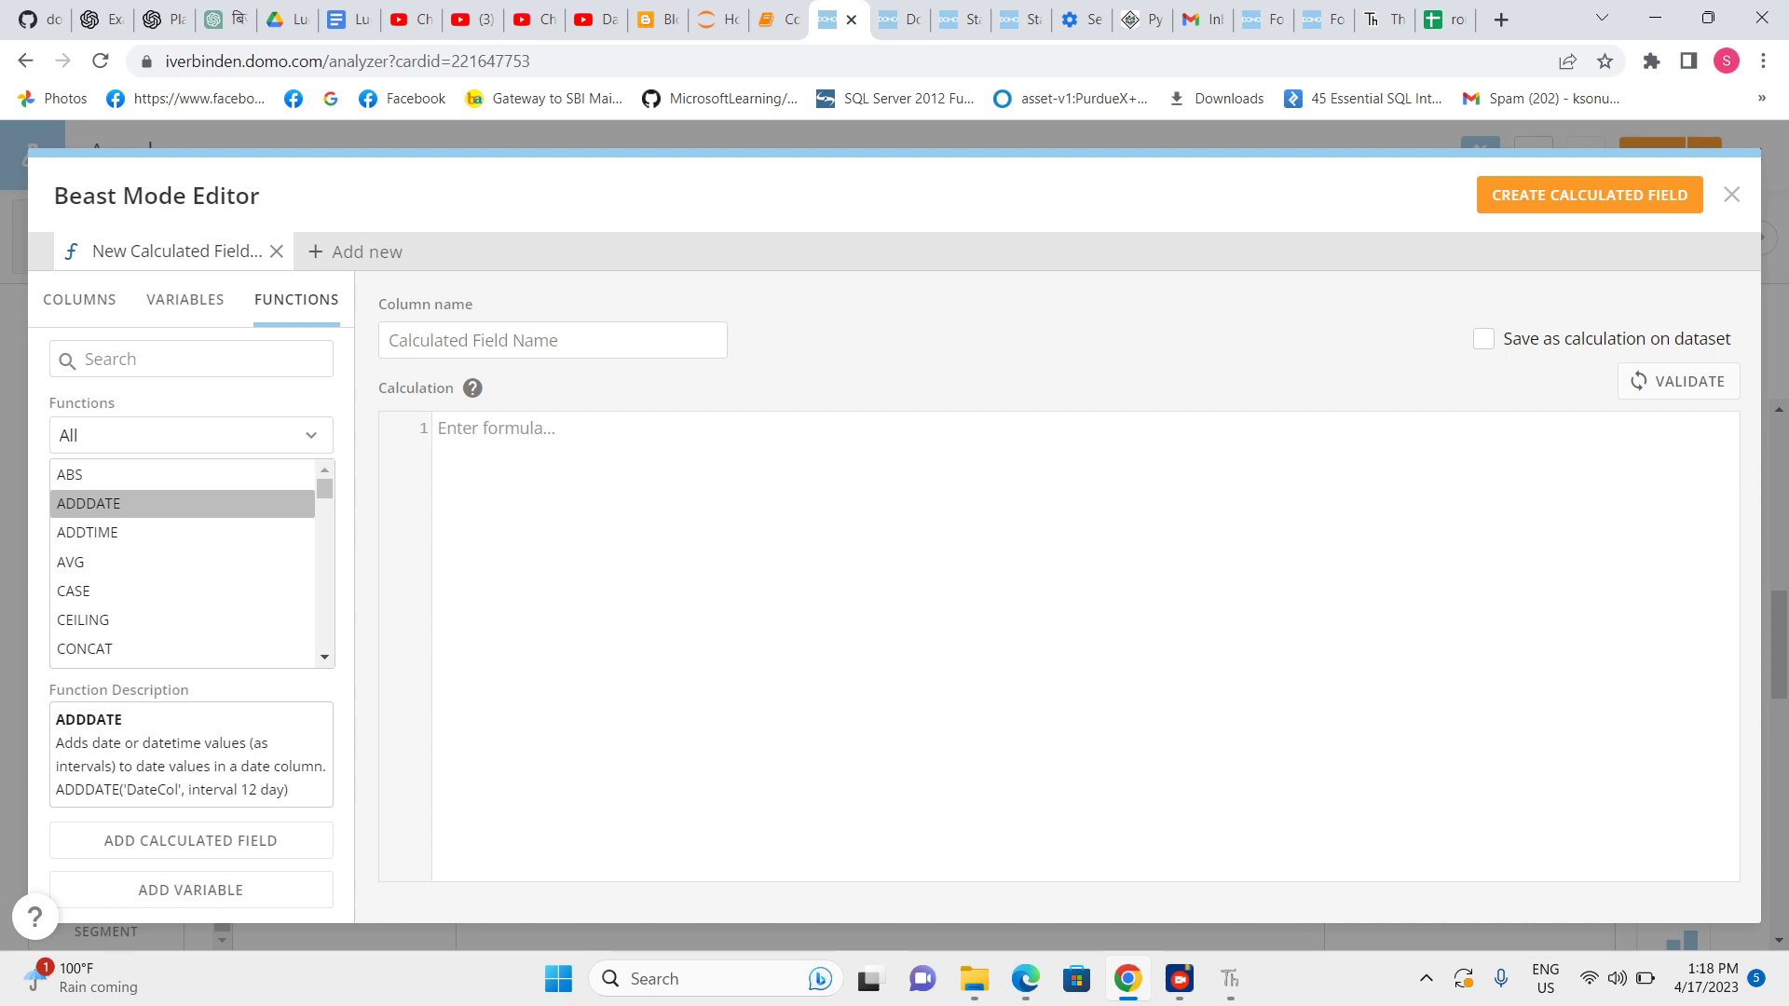
click(112, 562)
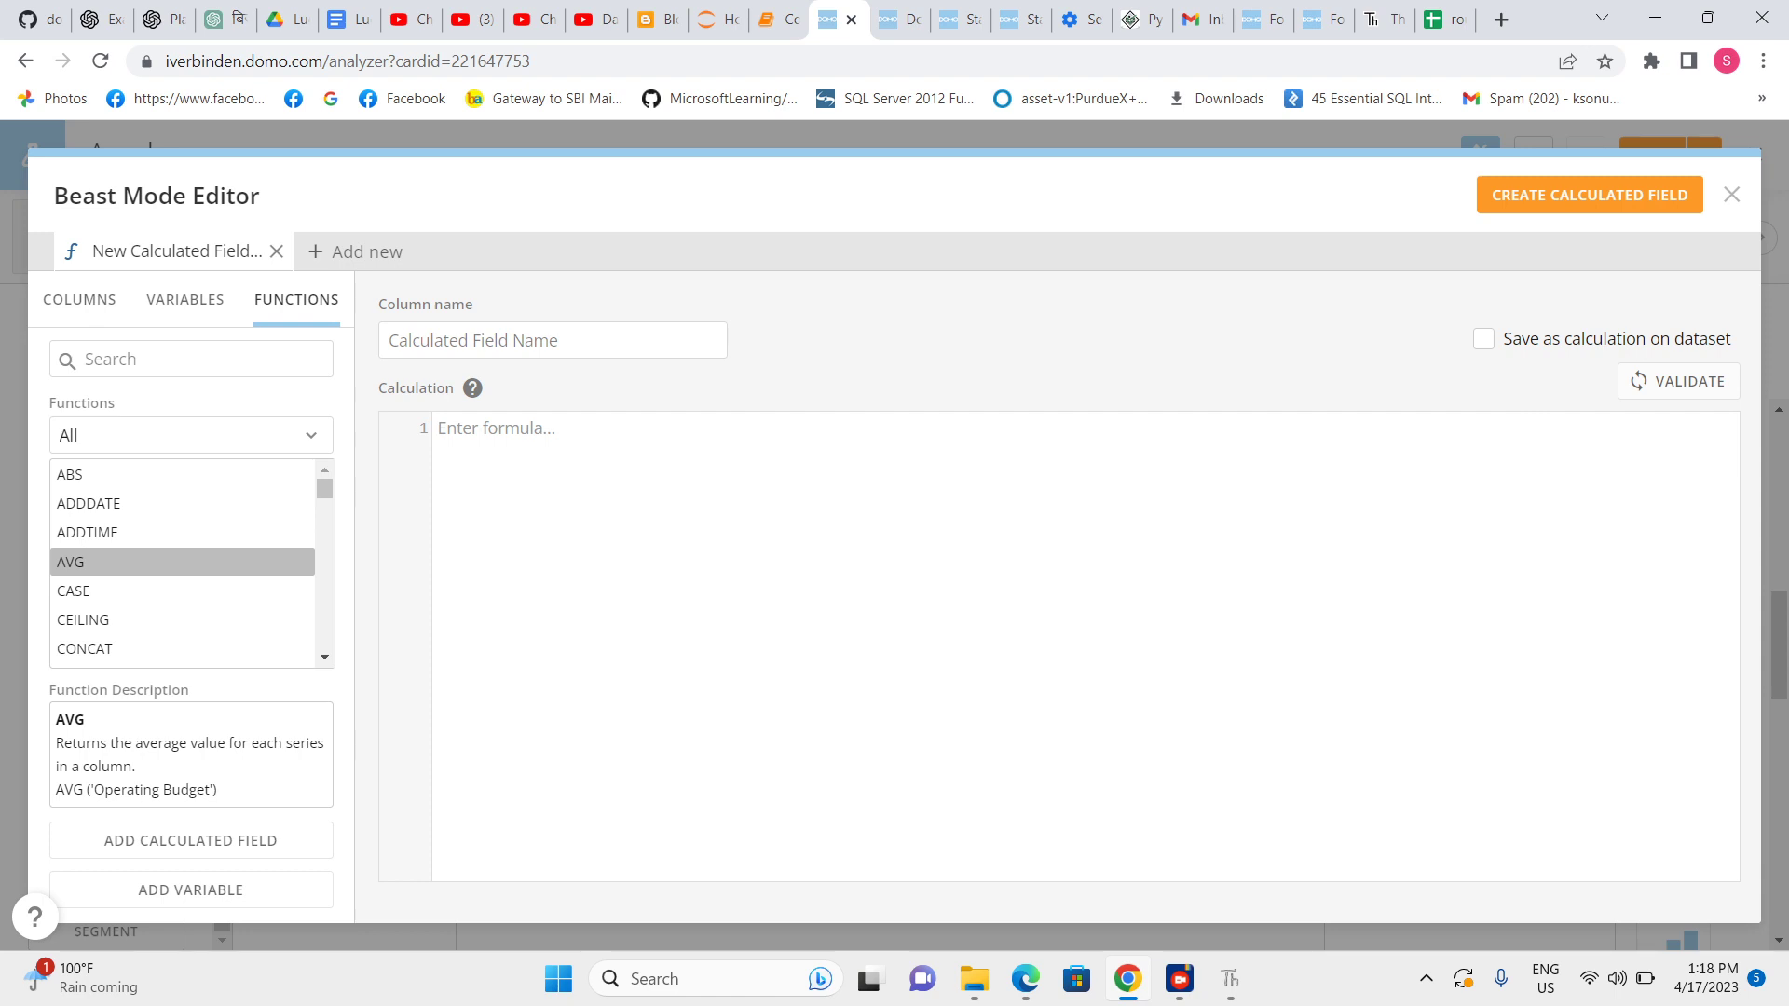
click(112, 591)
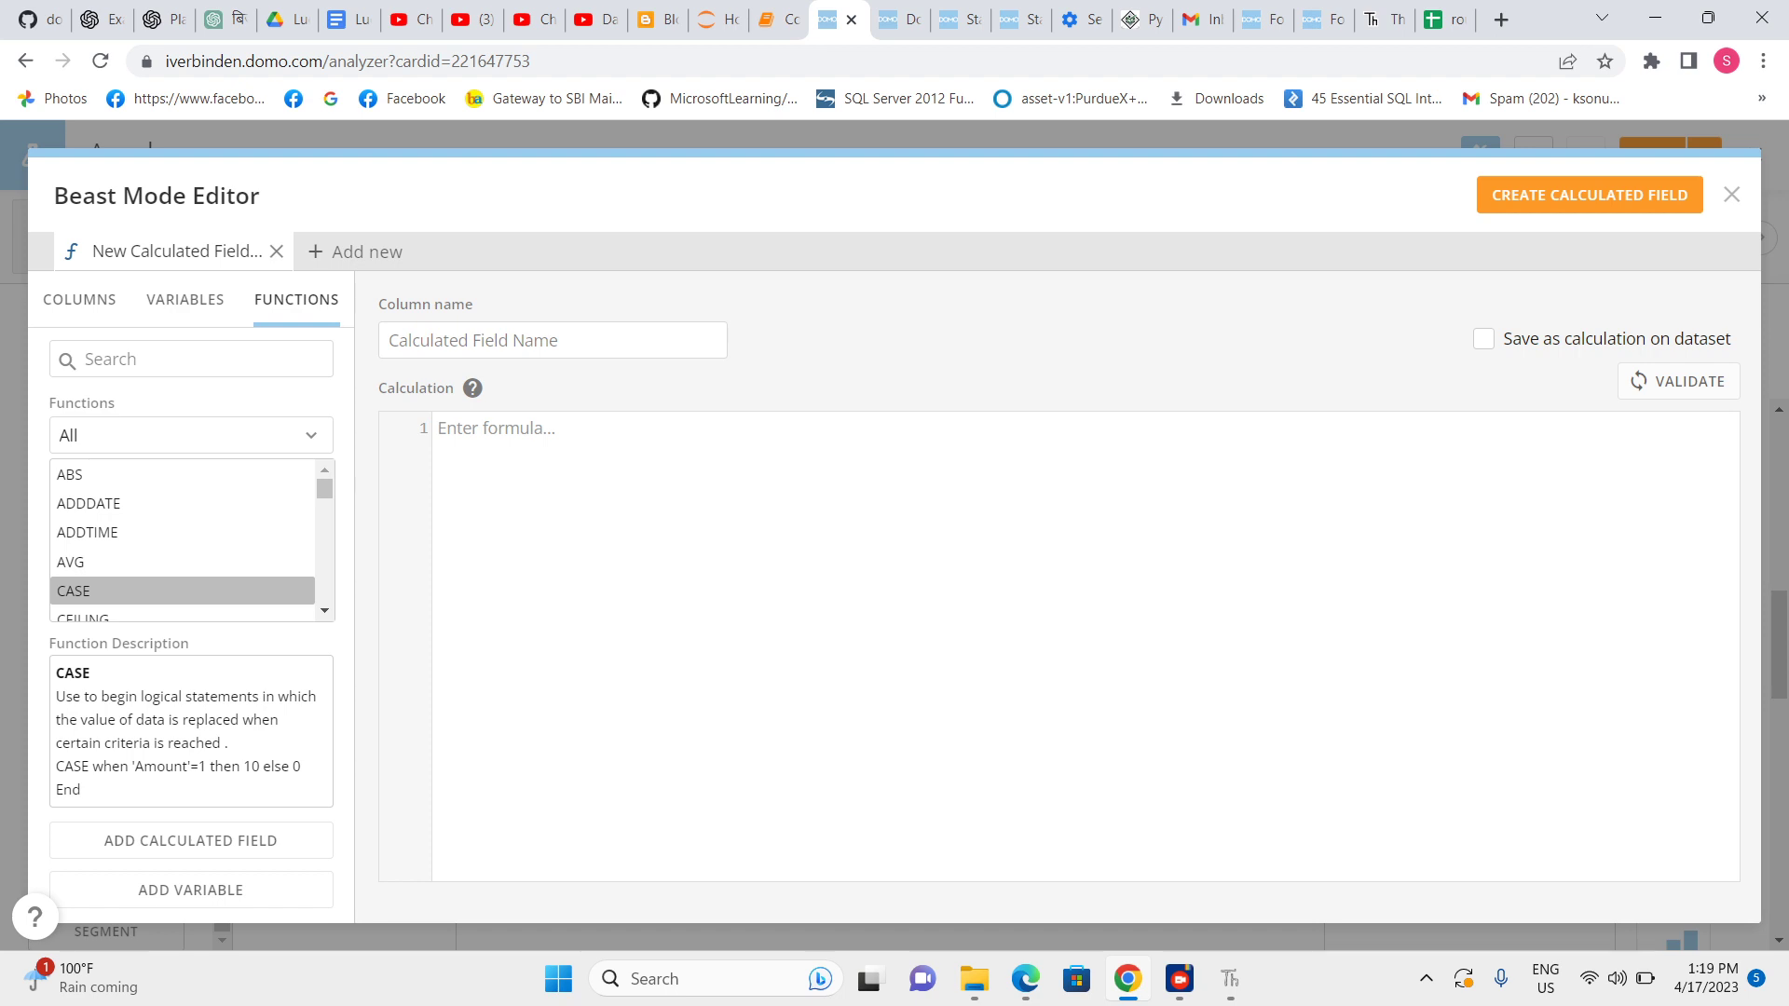
Begin the calculation with a CASE statement whose first condition is month(`Order Date`)=1.
click(439, 428)
text(cas)
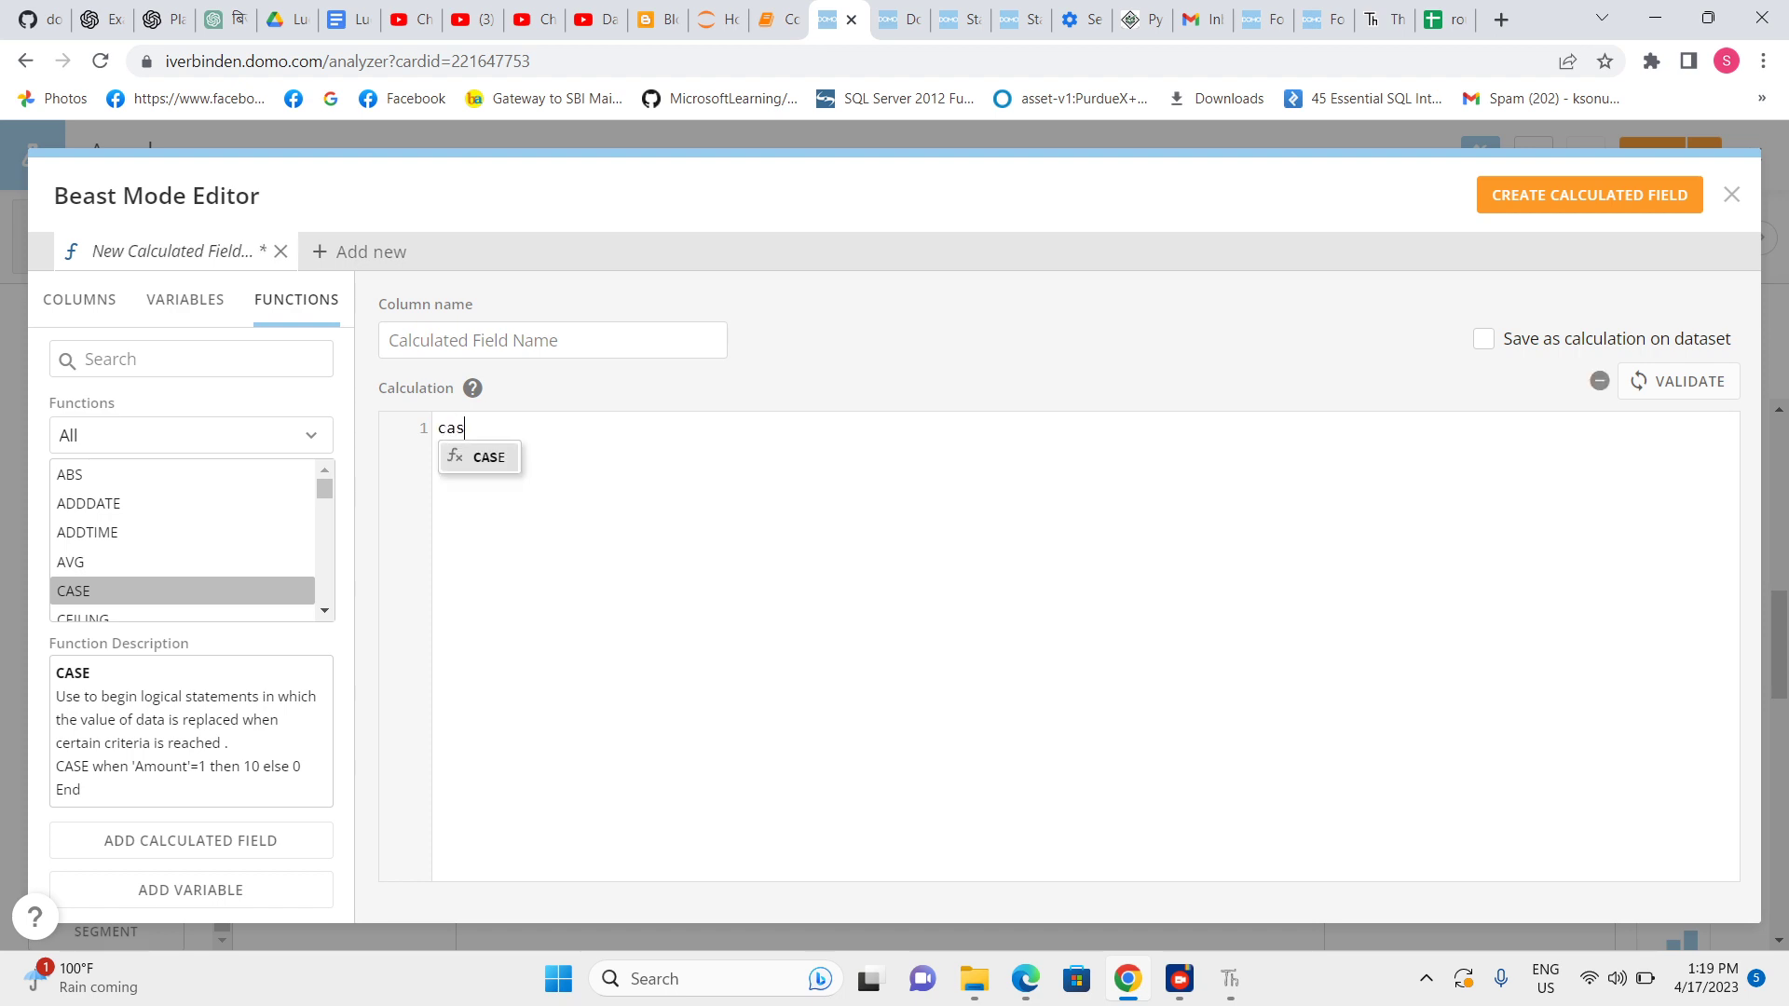
text(e when )
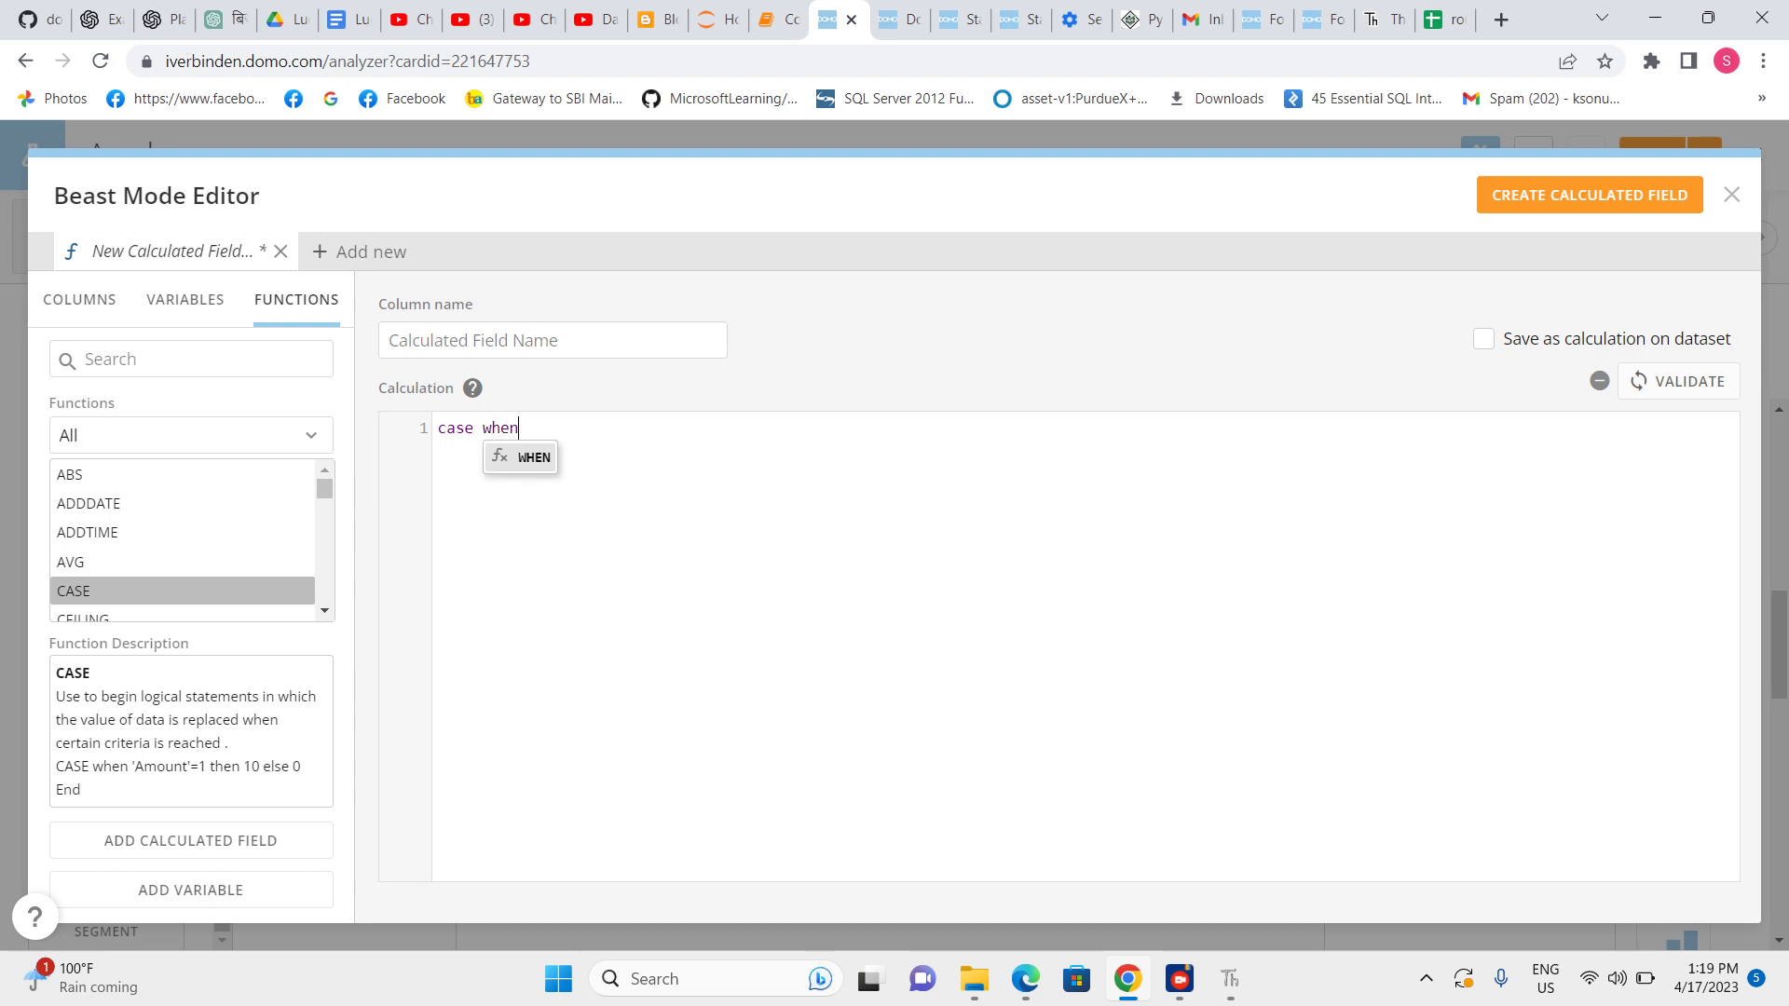
text(month)
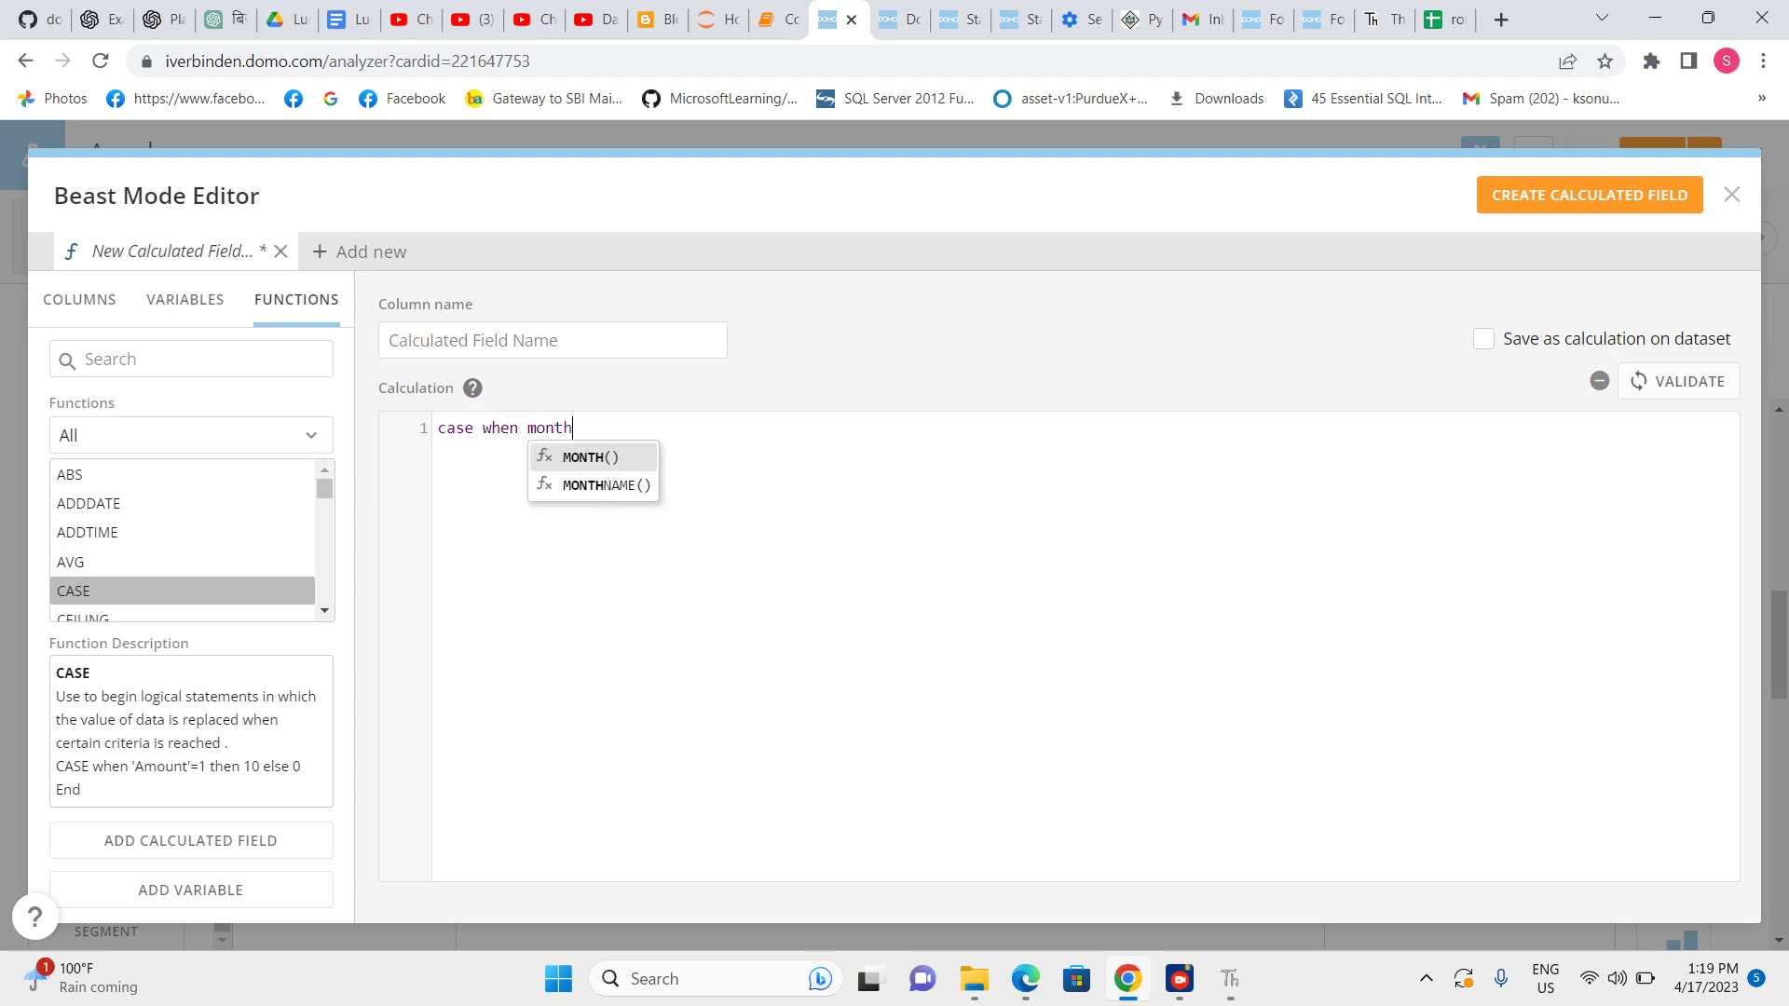
key(Return)
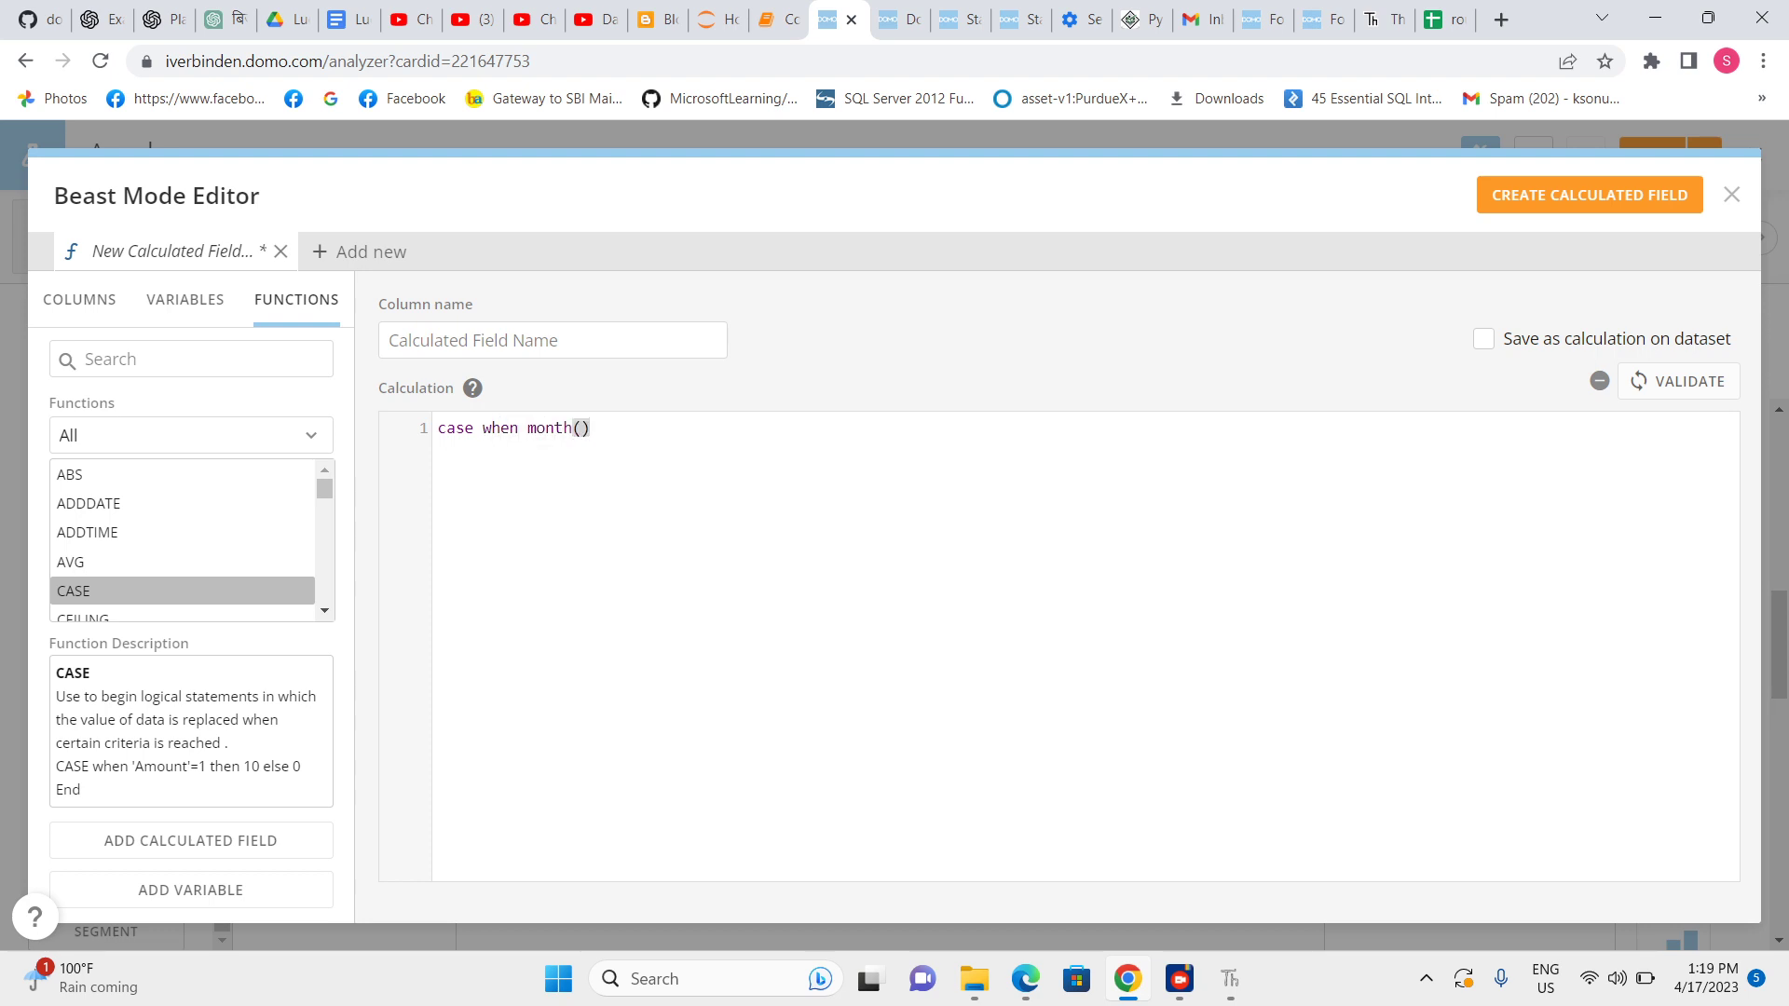
text(or)
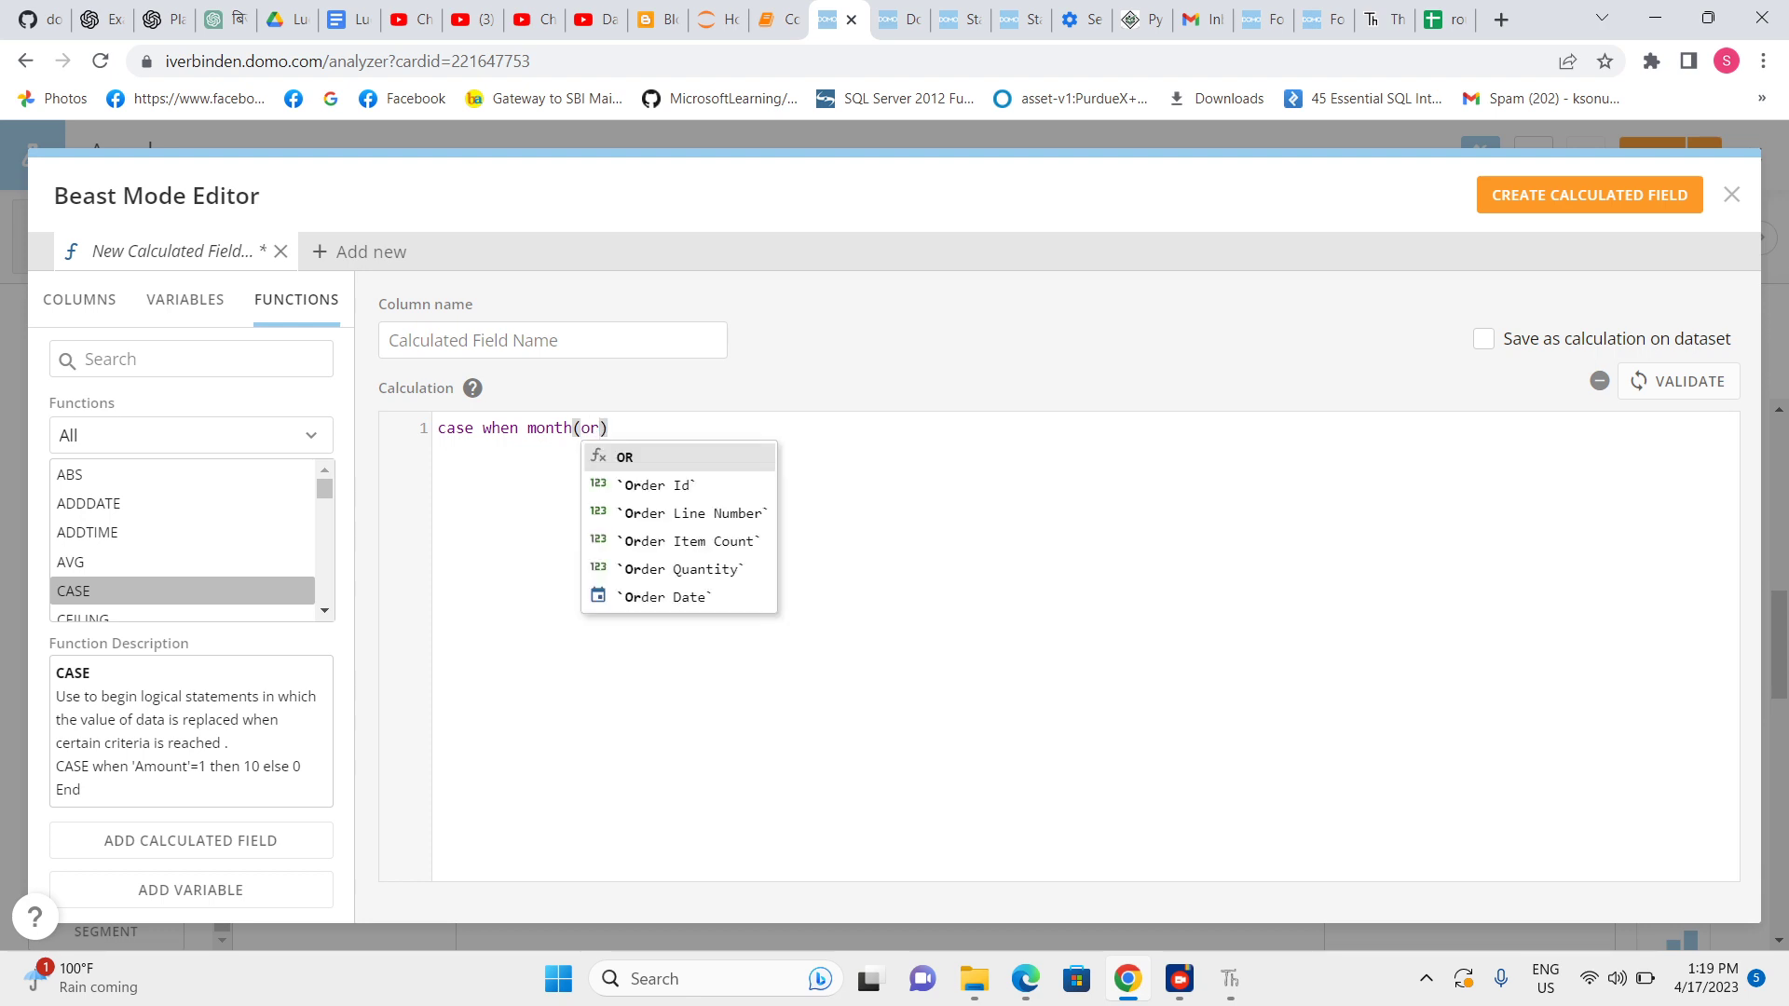
key(Down)
key(Down)
key(Down)
key(Down)
key(Down)
key(Return)
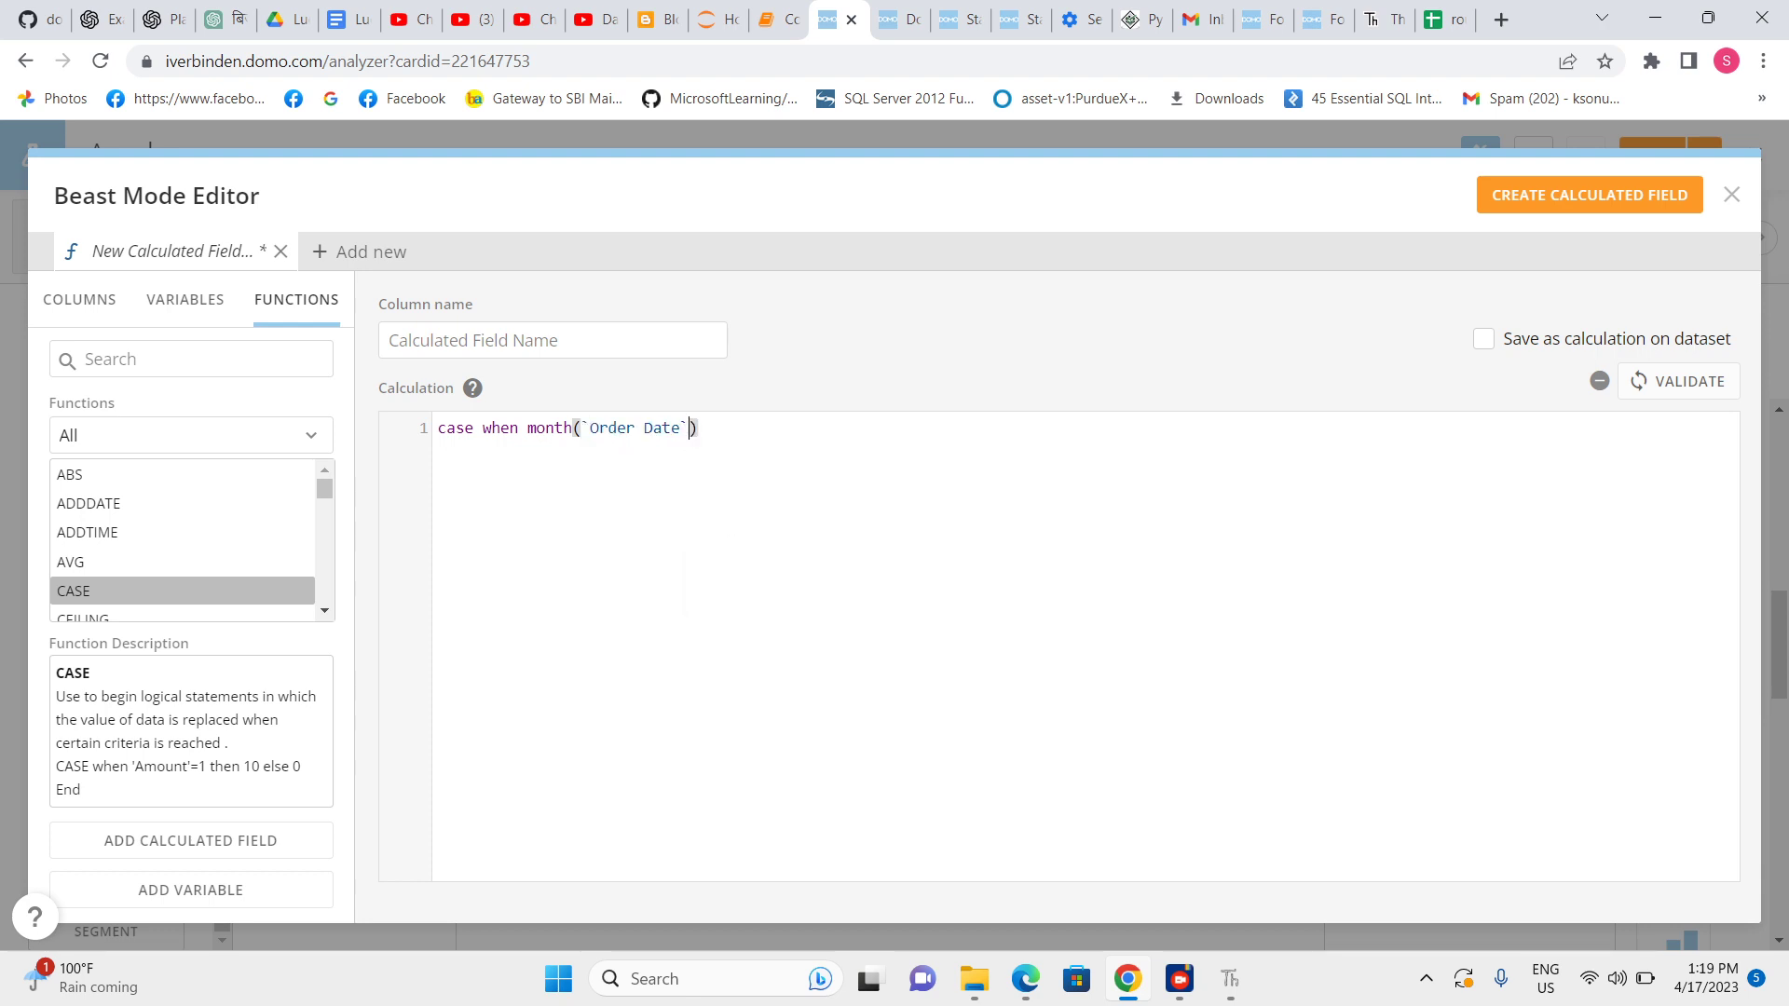
text(=1 )
Dismiss the team invitation dialog and complete the first condition with then 'Jan', starting the next clause on a second line.
text(wh)
key(F11)
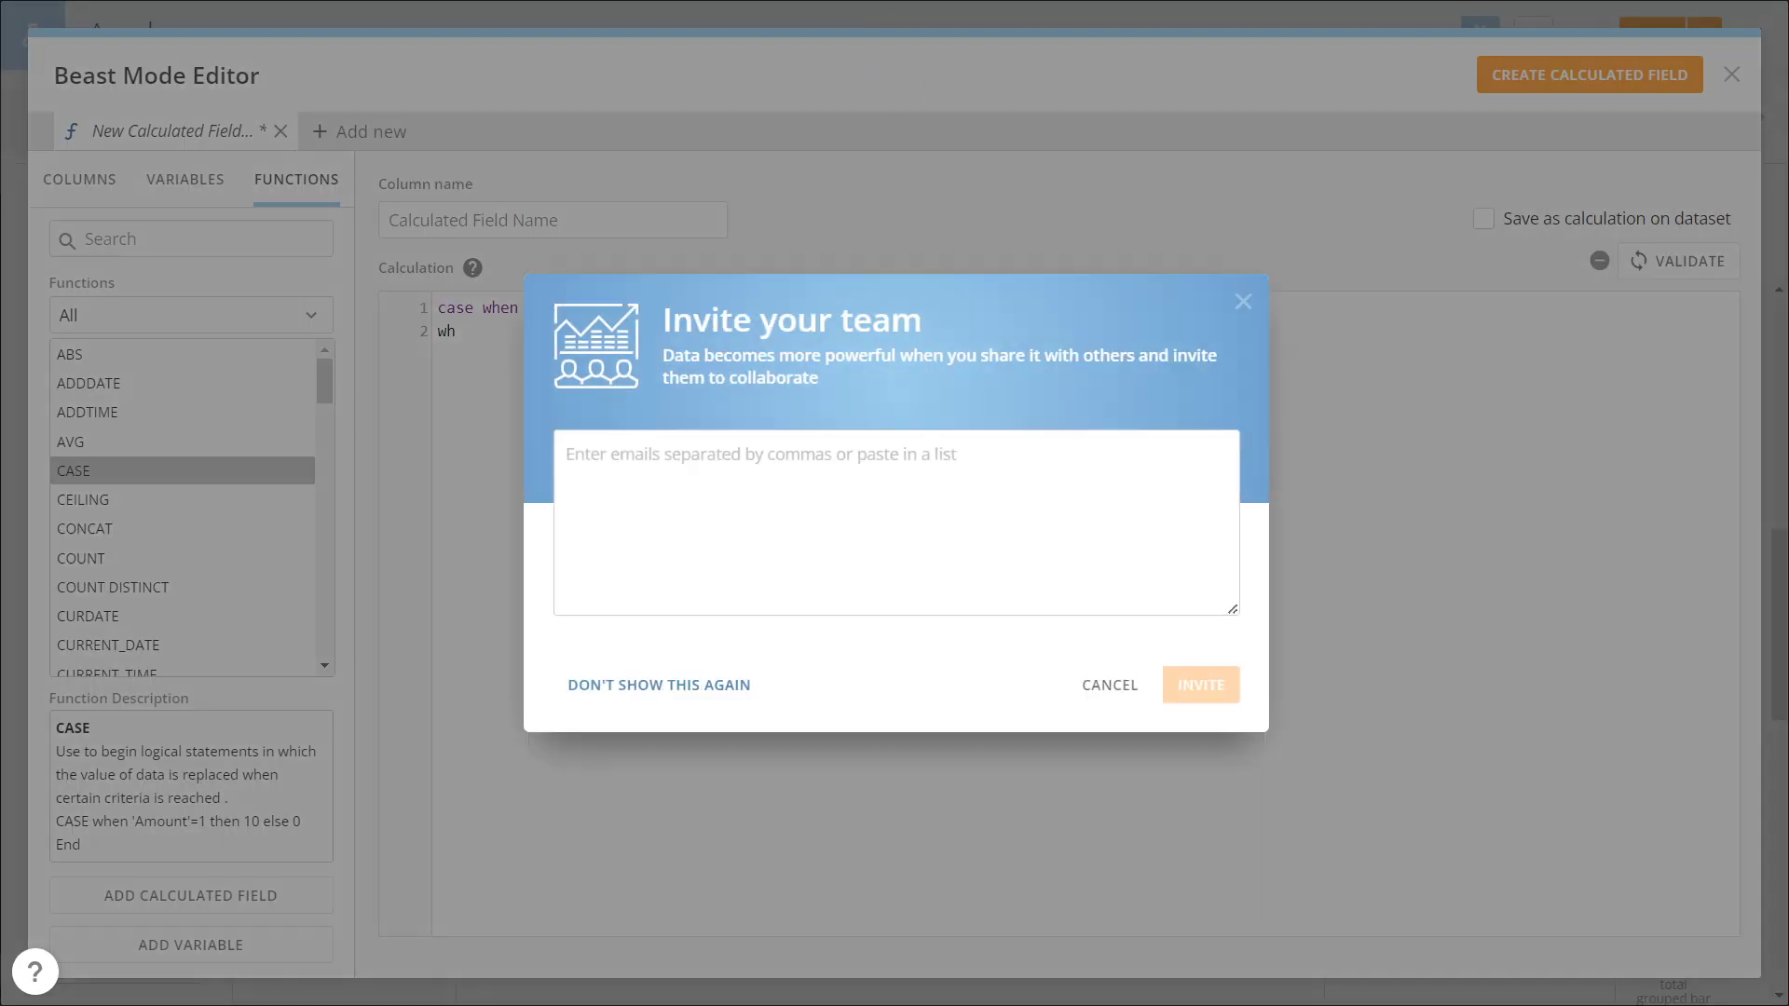
key(Escape)
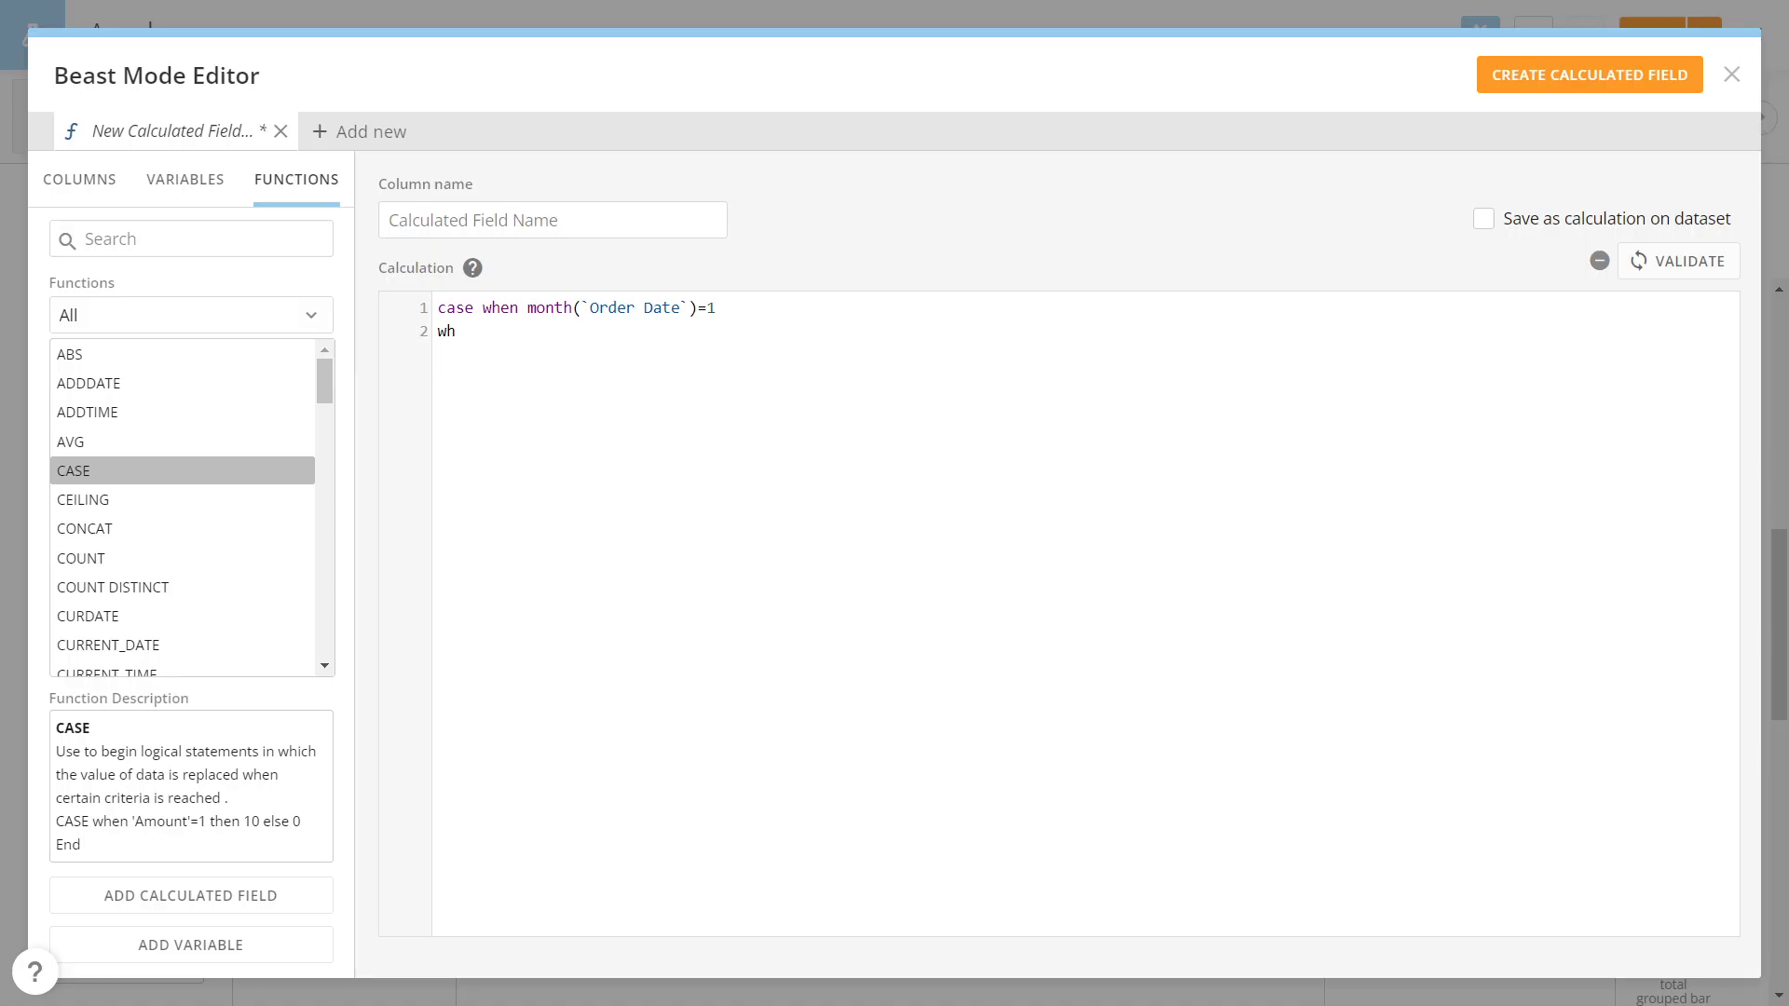
key(F11)
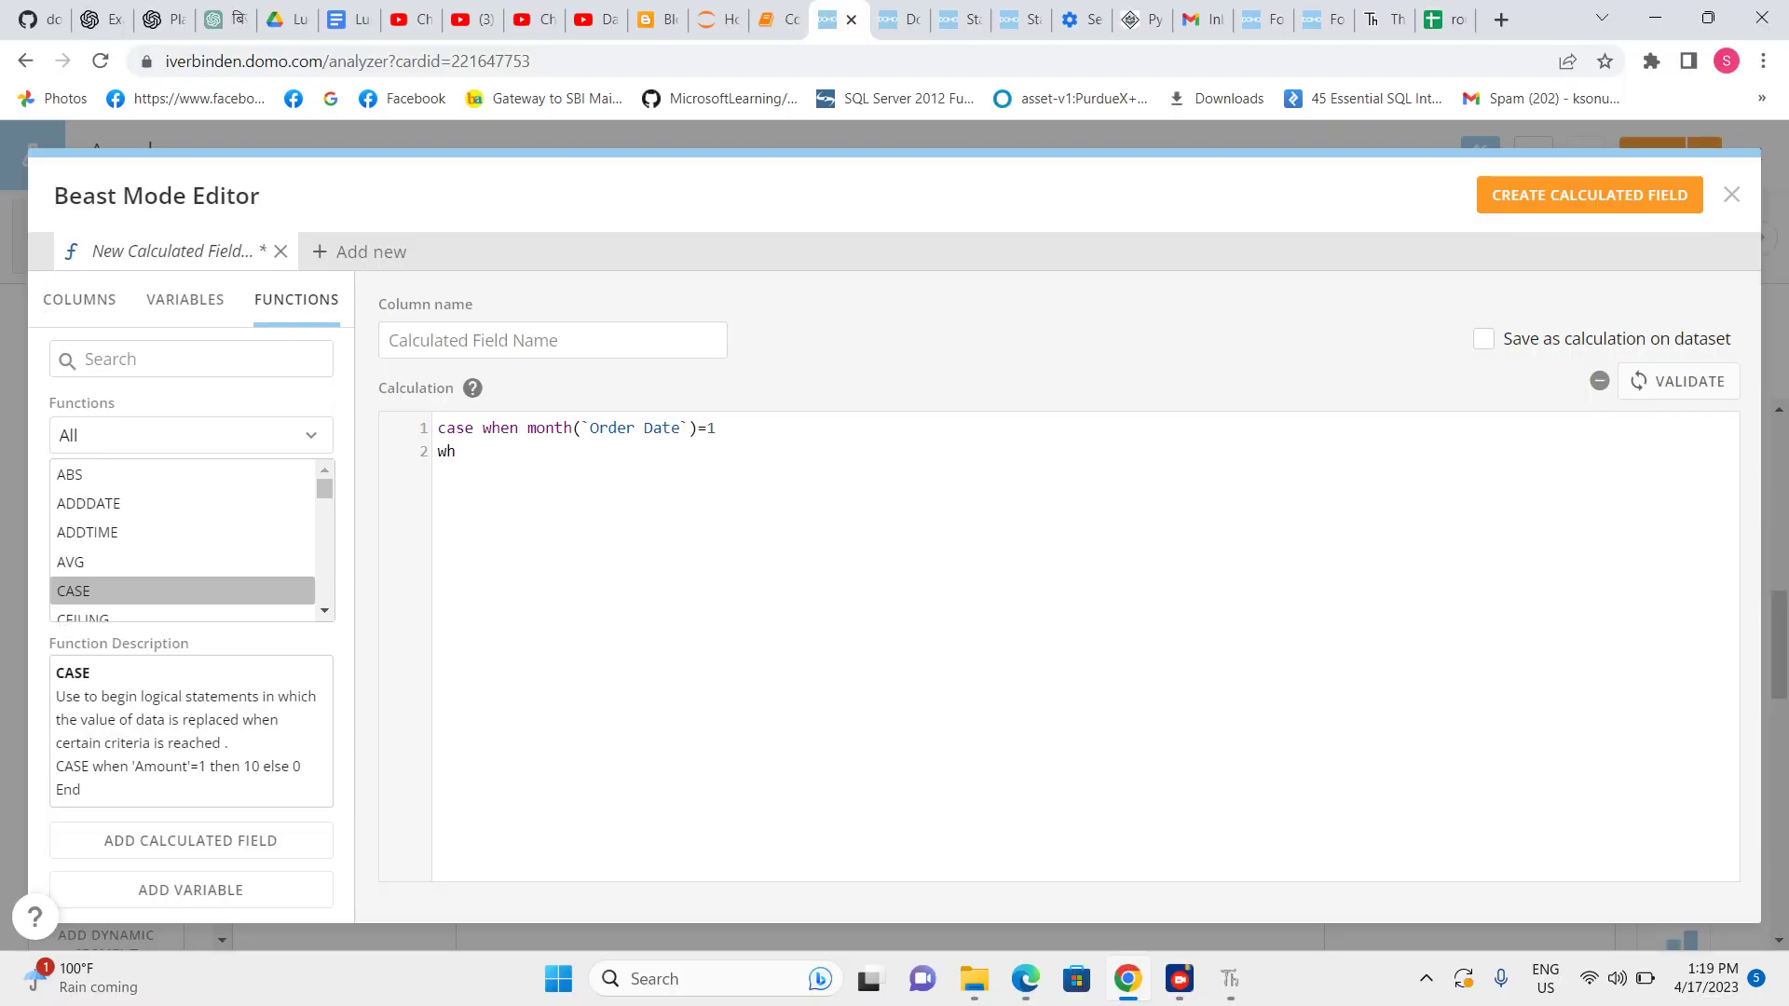
text(the )
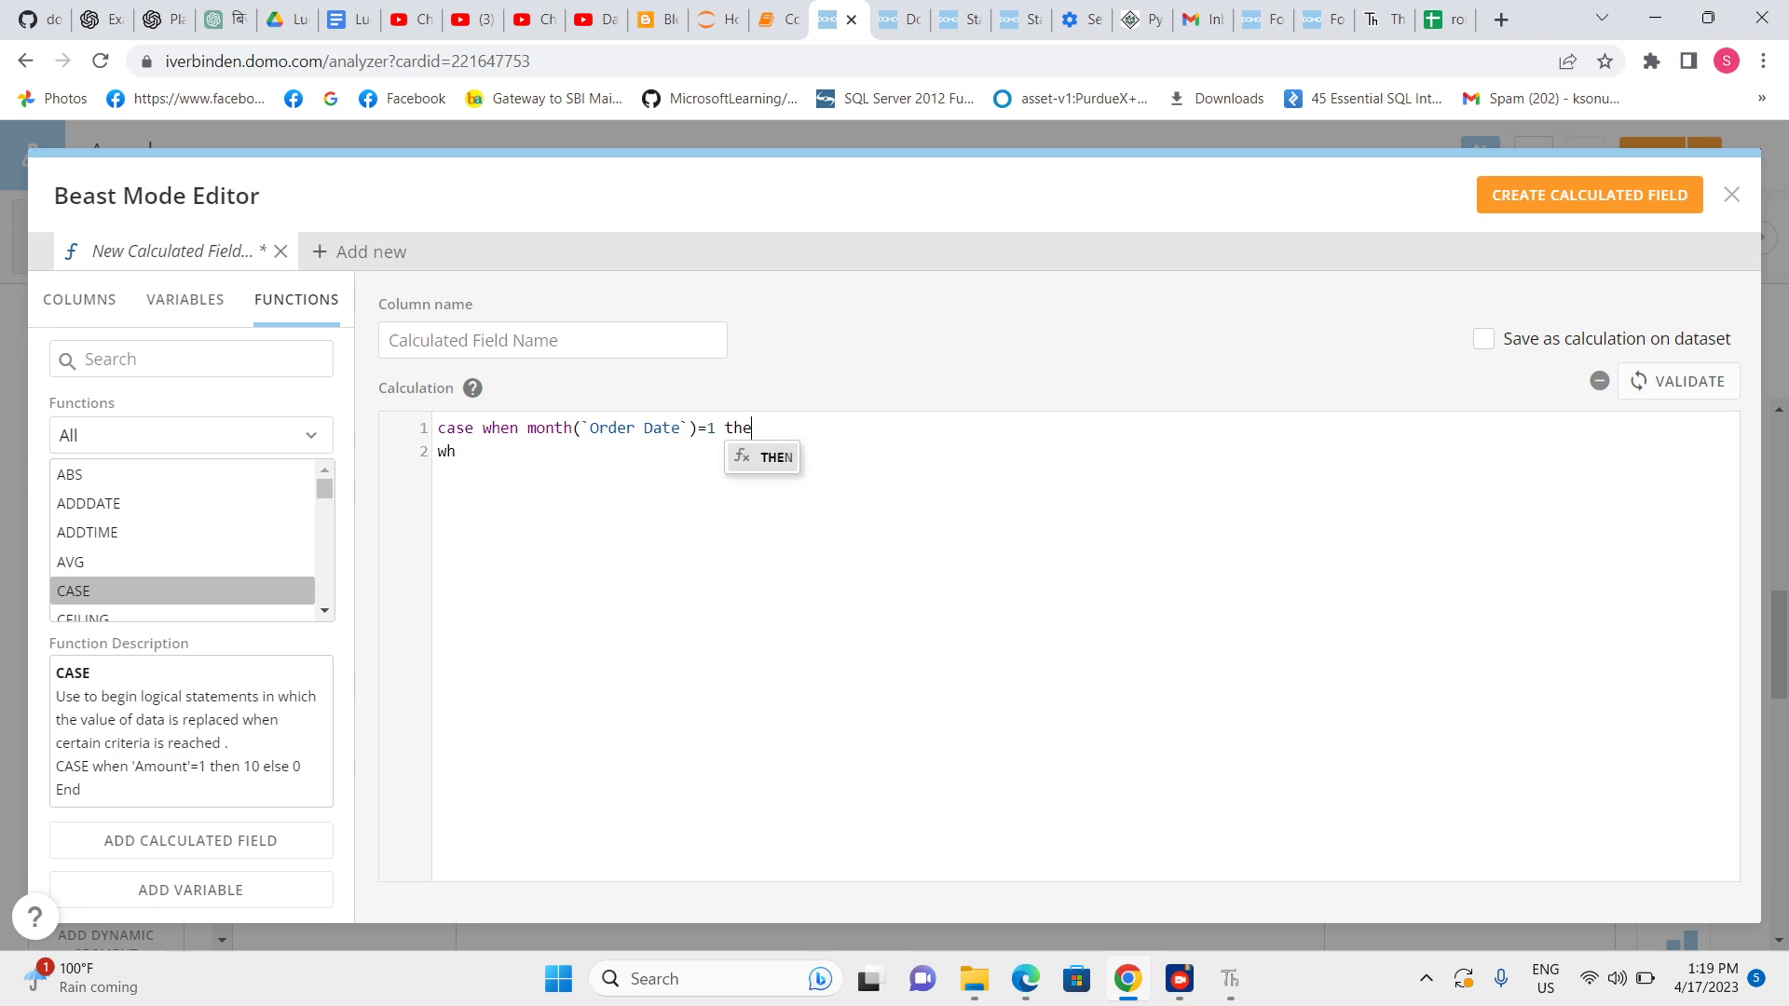
text(n '')
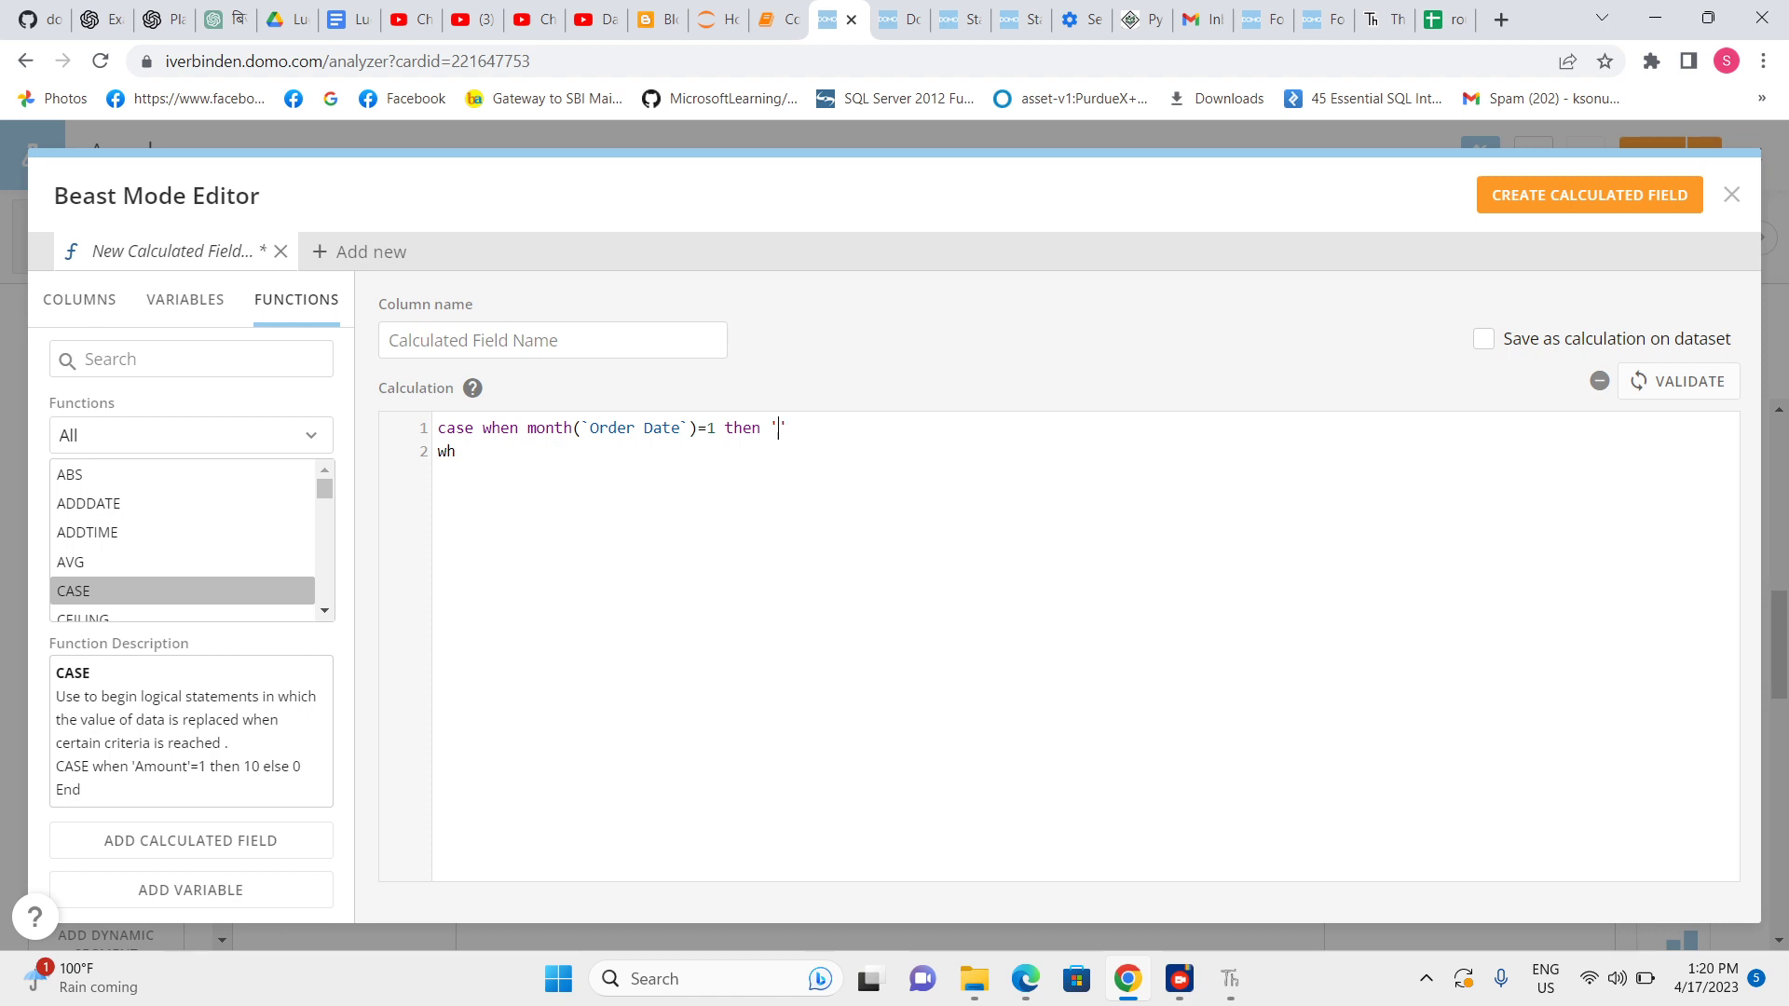
text(Jan)
Write the second clause of the CASE formula as when month(`Order Date`)=2 then 'feb'.
text(en mon)
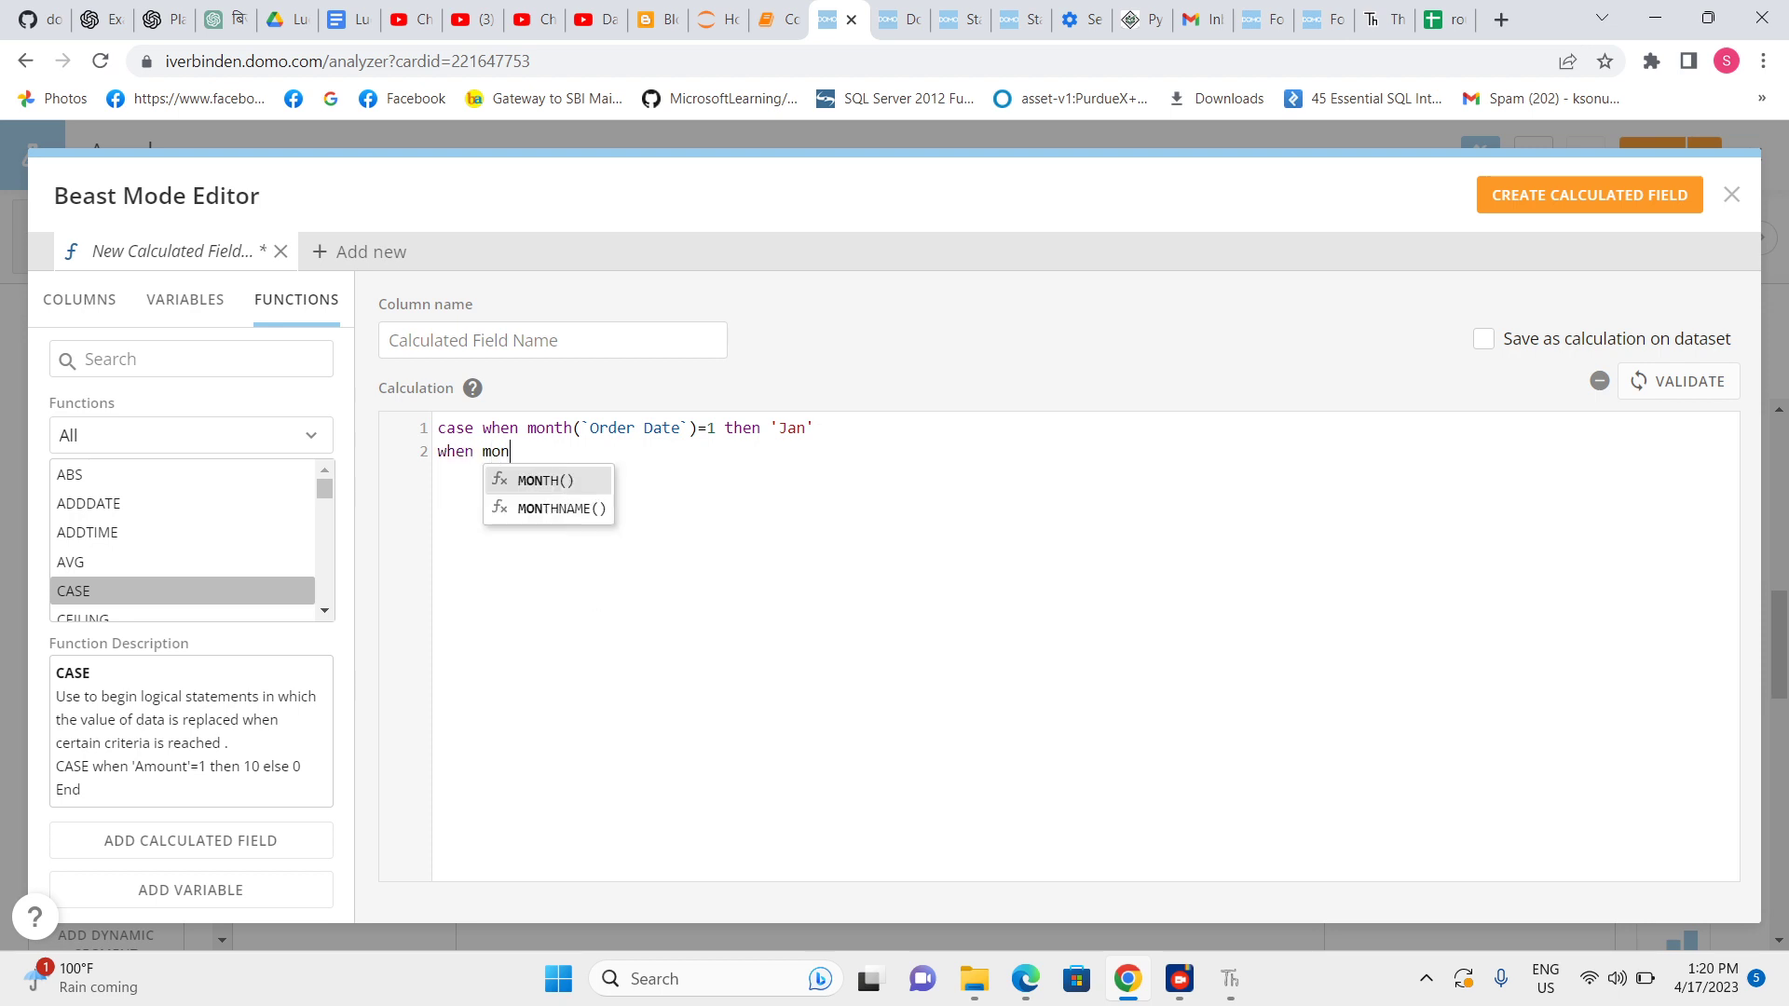
text(th())
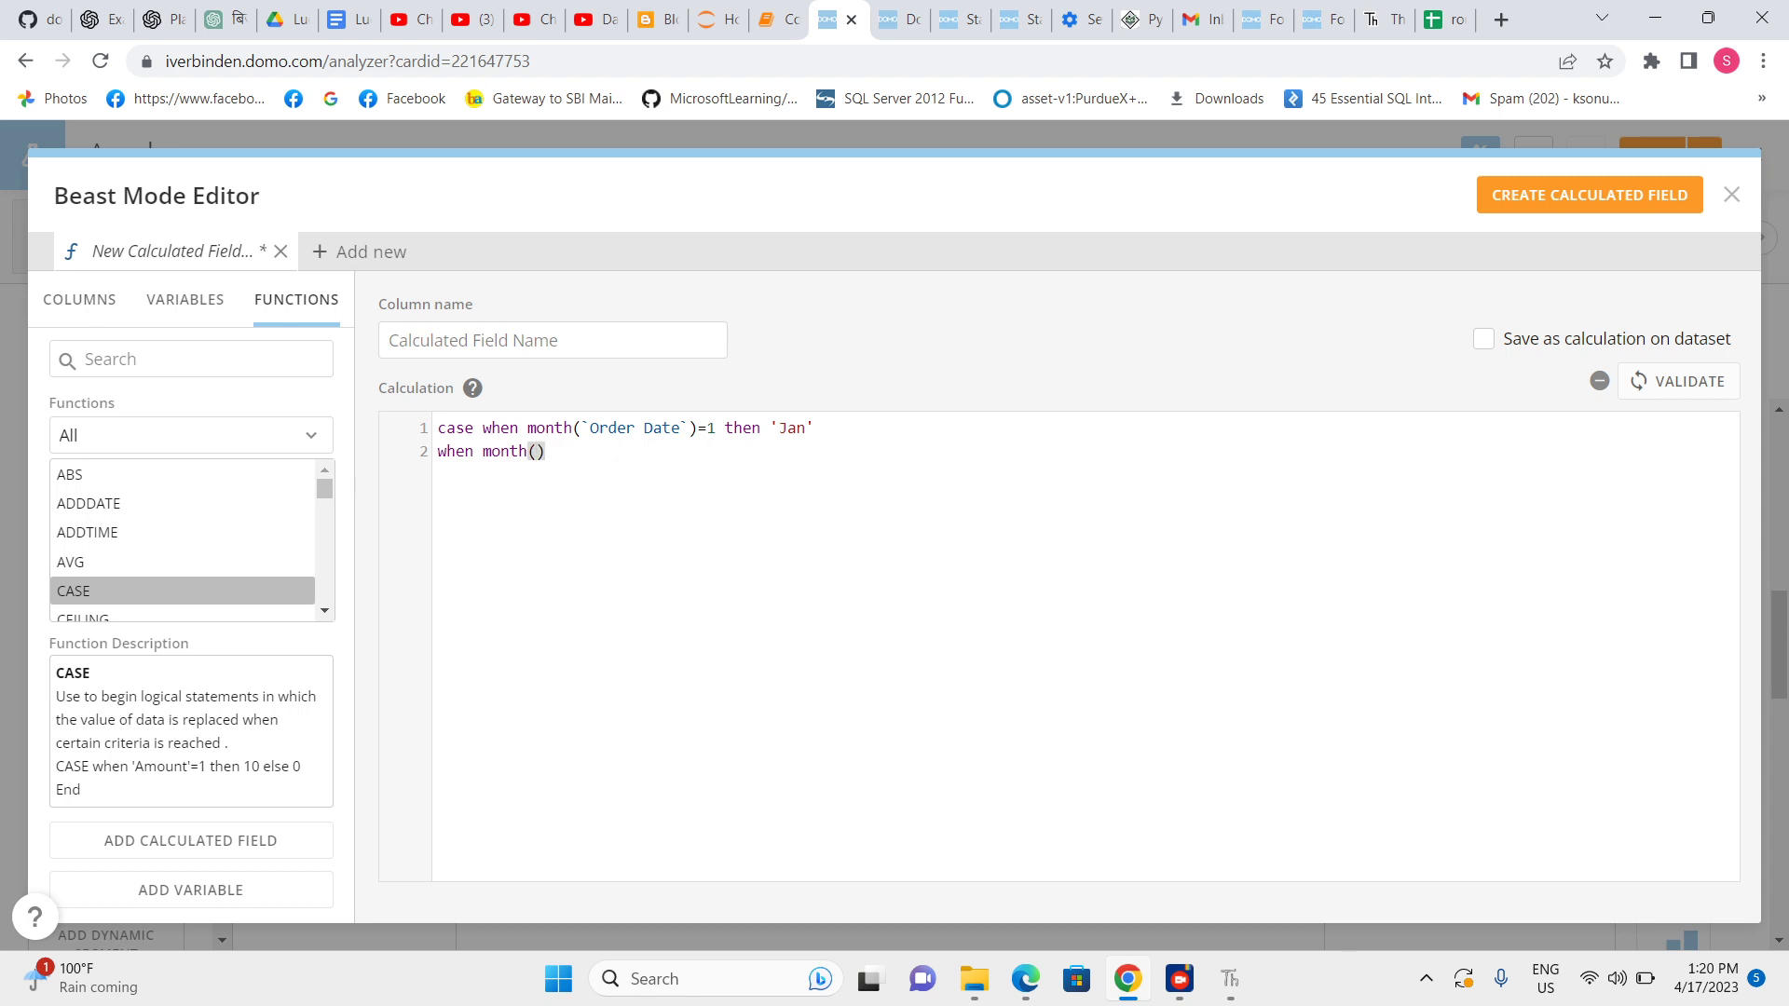
text(orde)
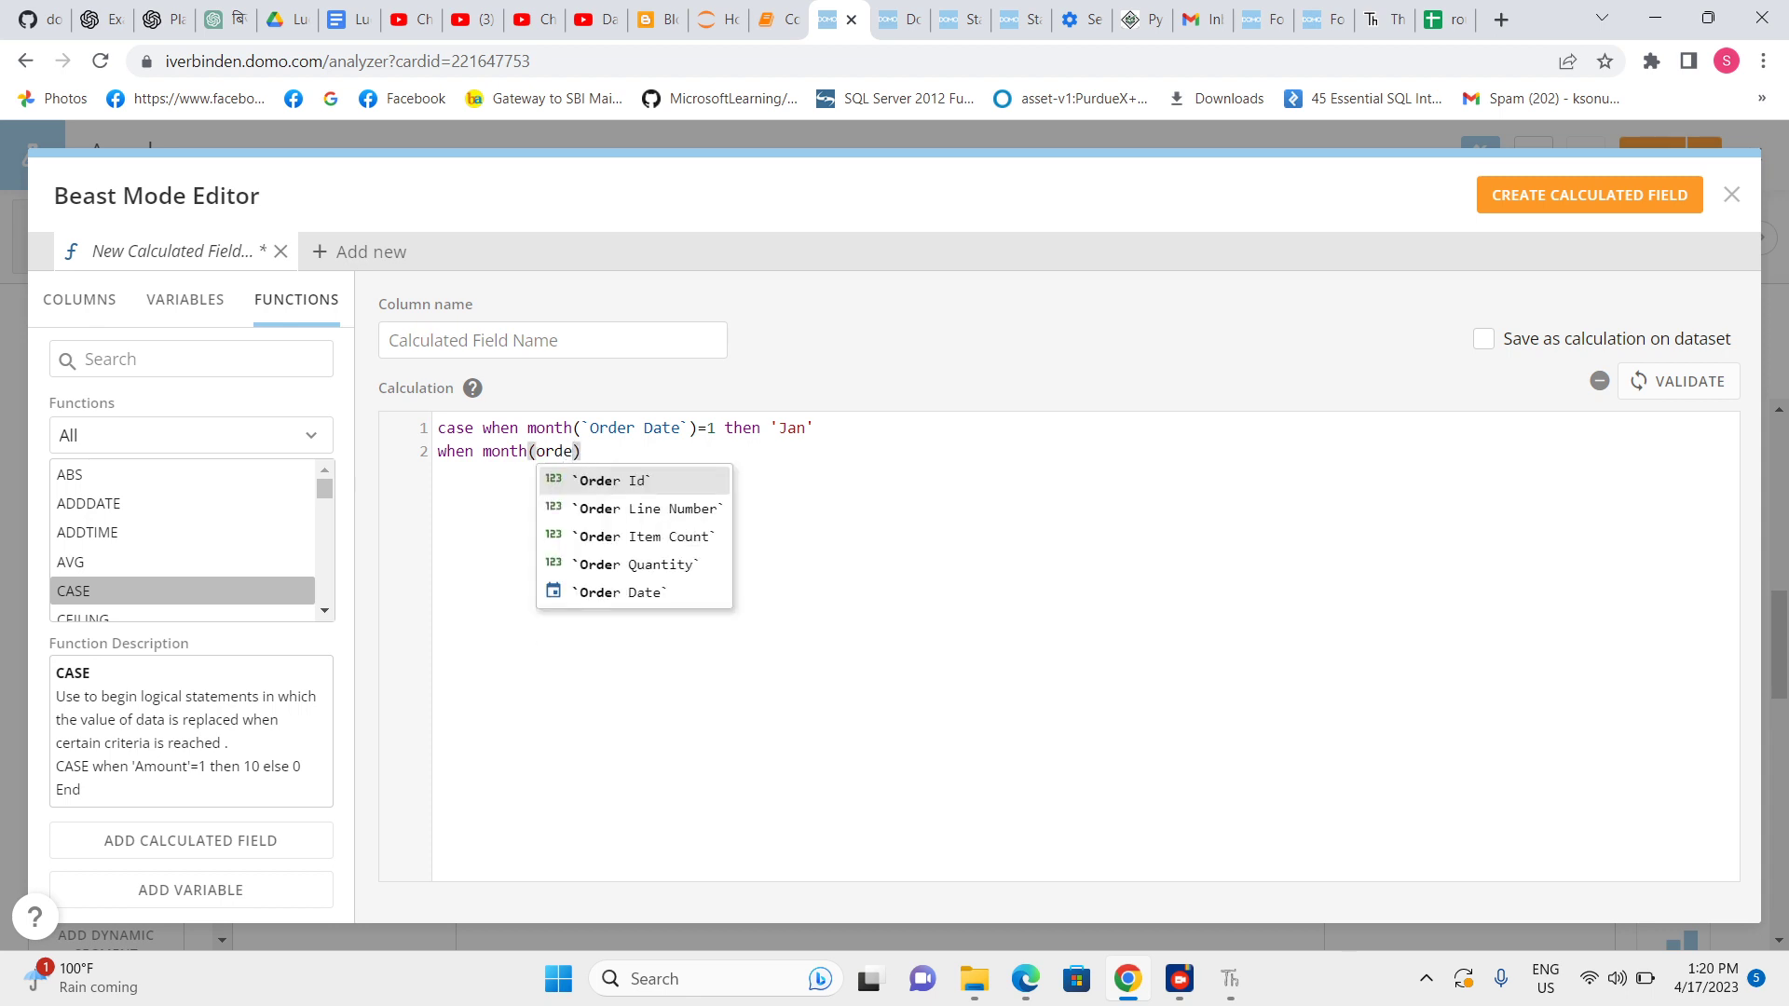
key(Down)
key(Down)
key(Down)
key(Down)
key(Return)
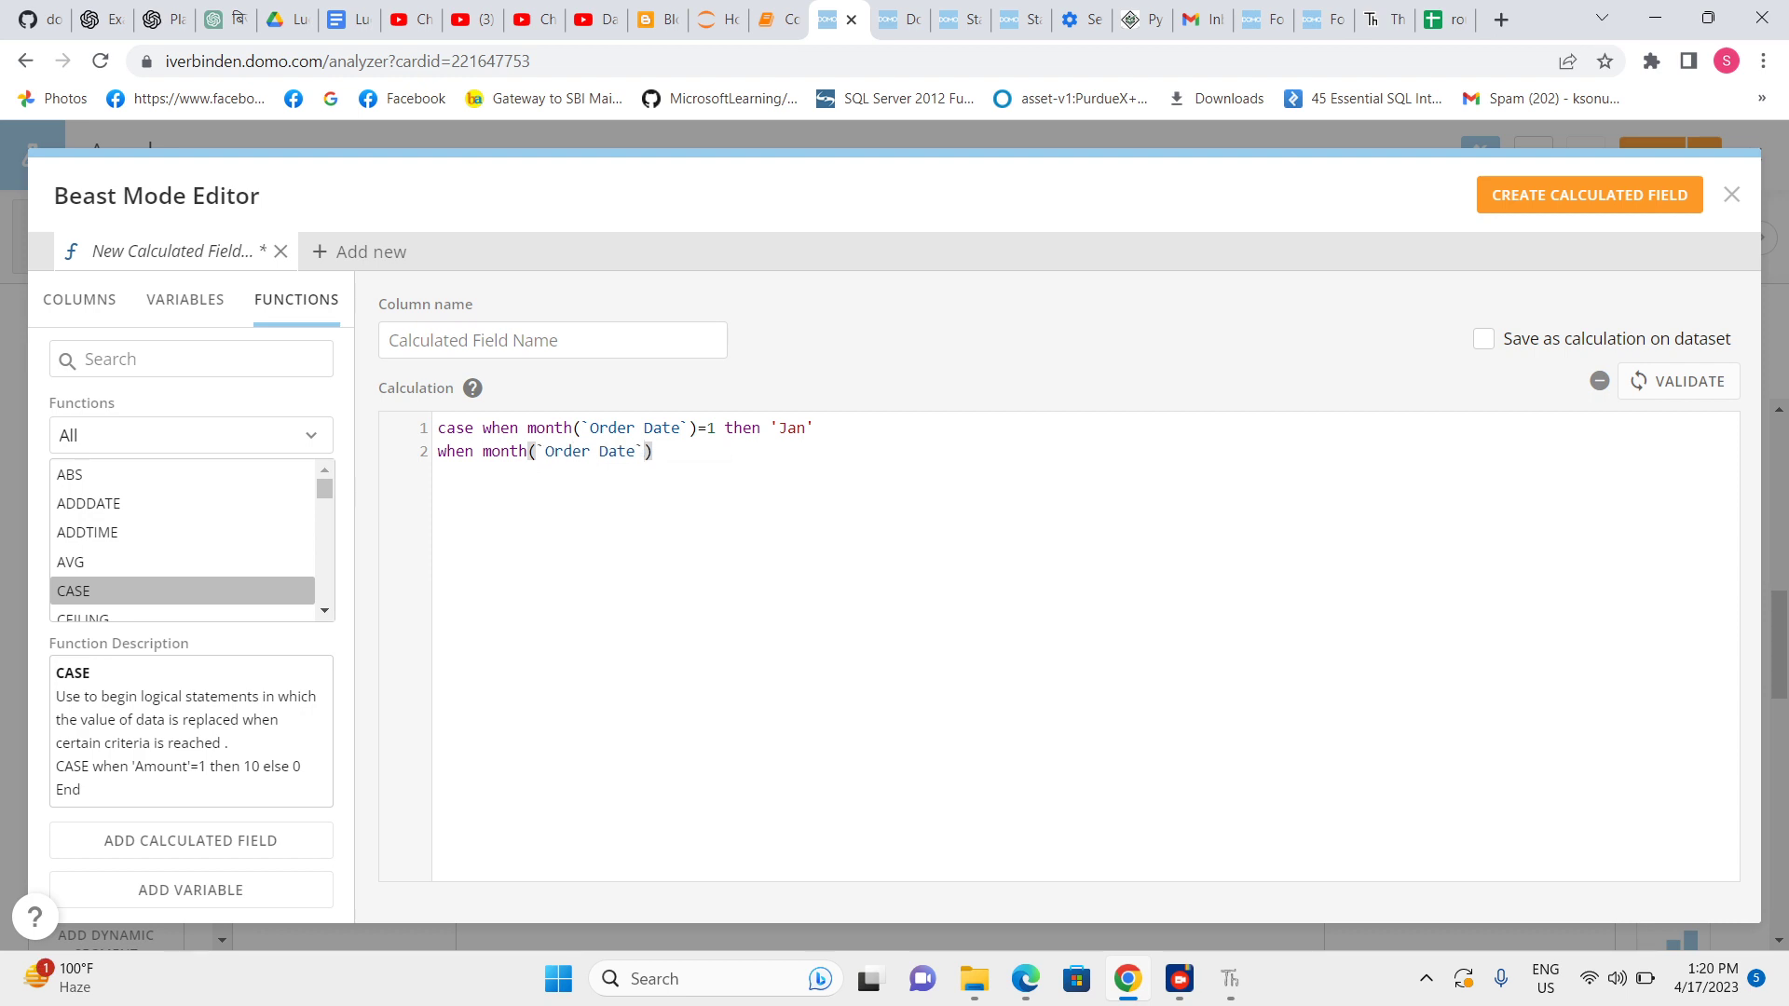
text(=2)
text( then)
text('')
text(feb)
Finish the CASE formula with else 'rest of the month' and end on its own line, and validate it.
text(else)
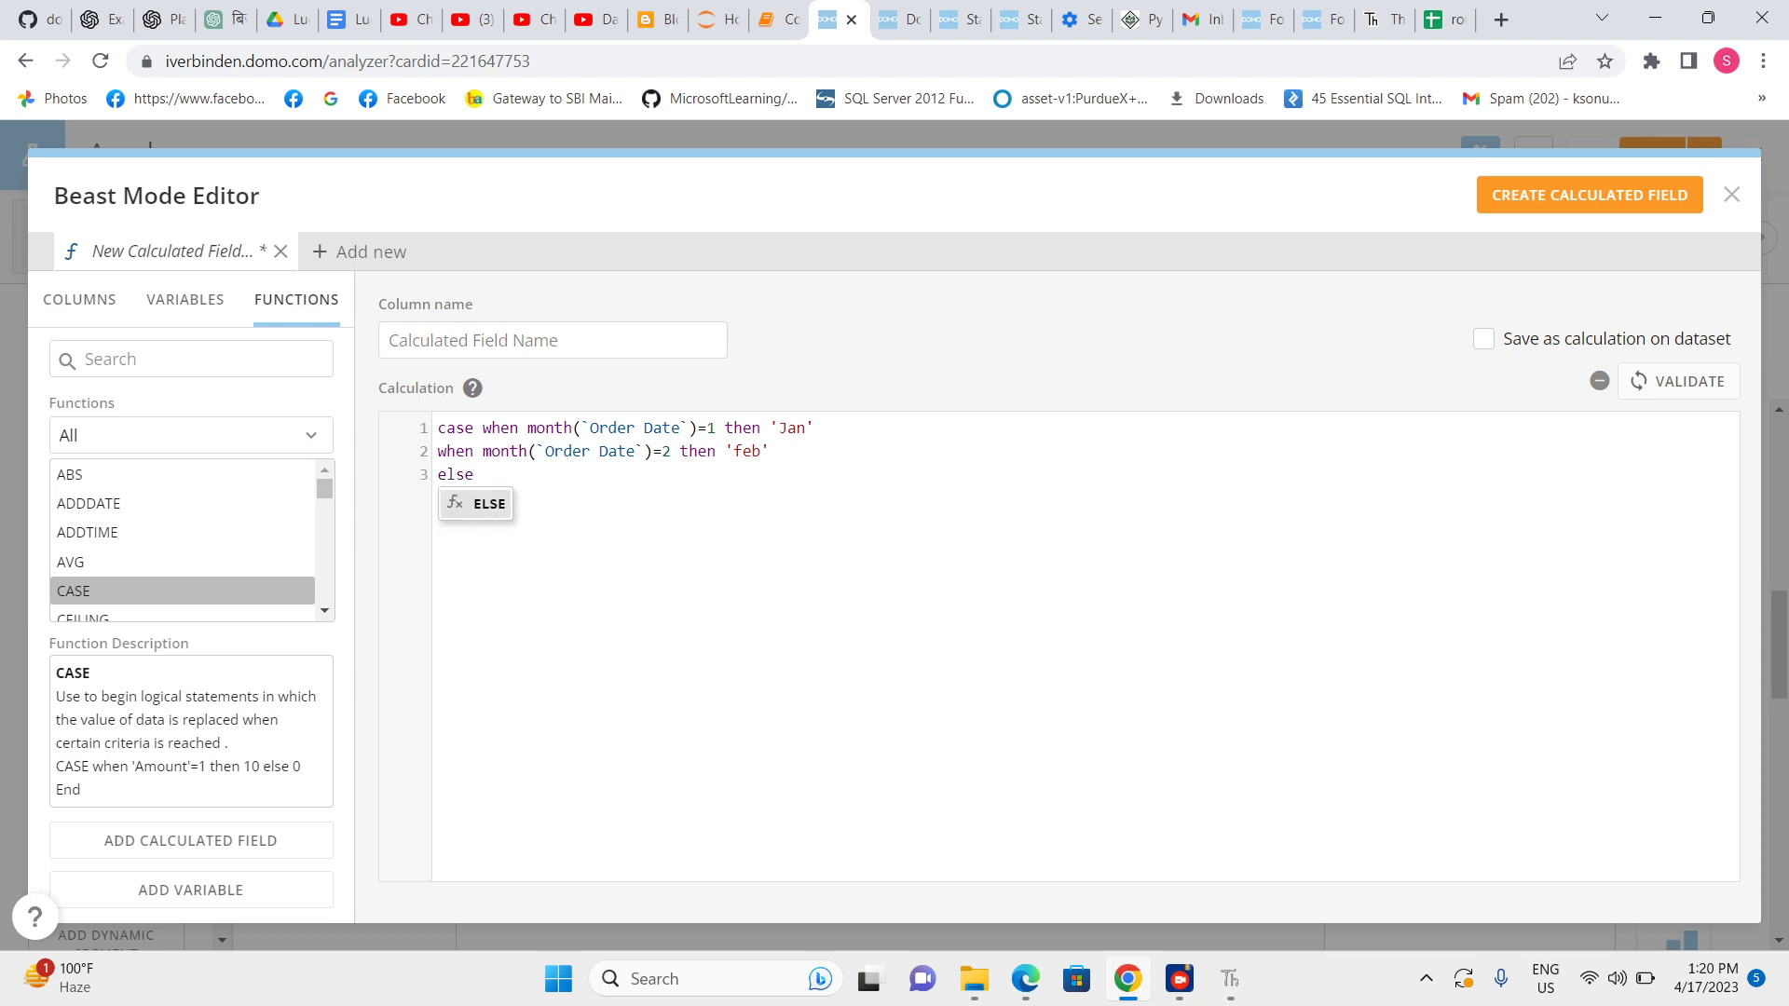
text(b)
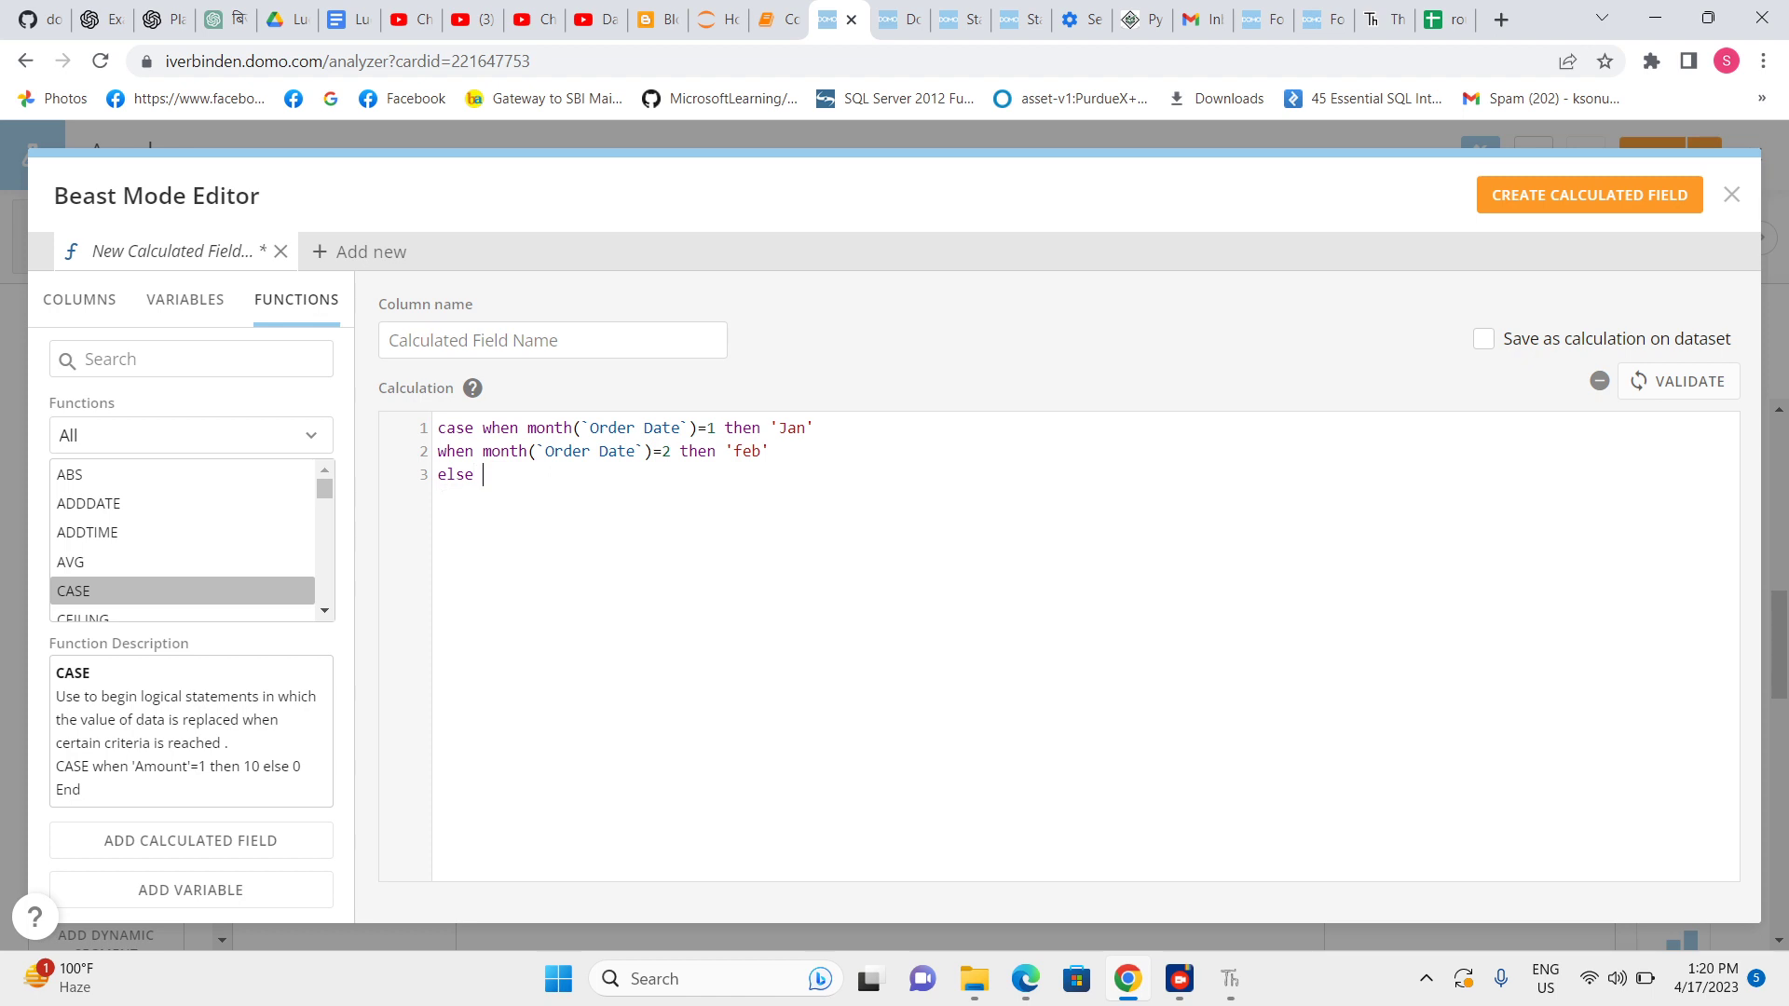
text('rest of the month' end)
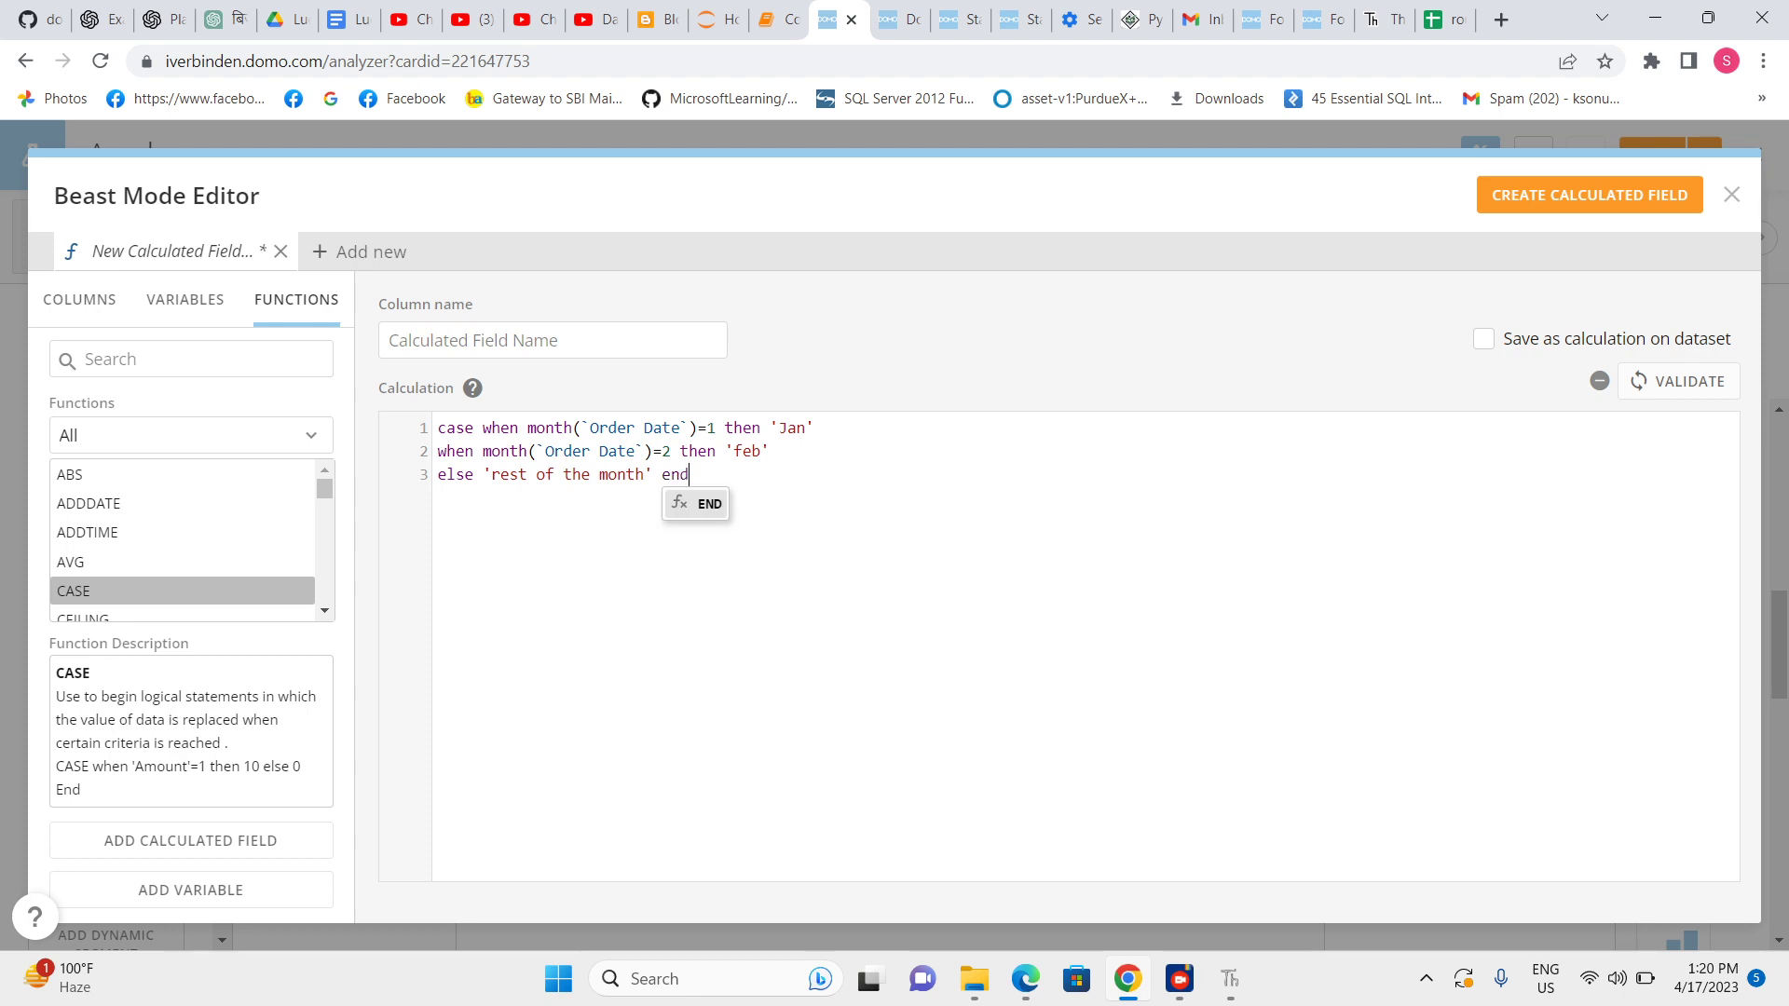
click(1678, 382)
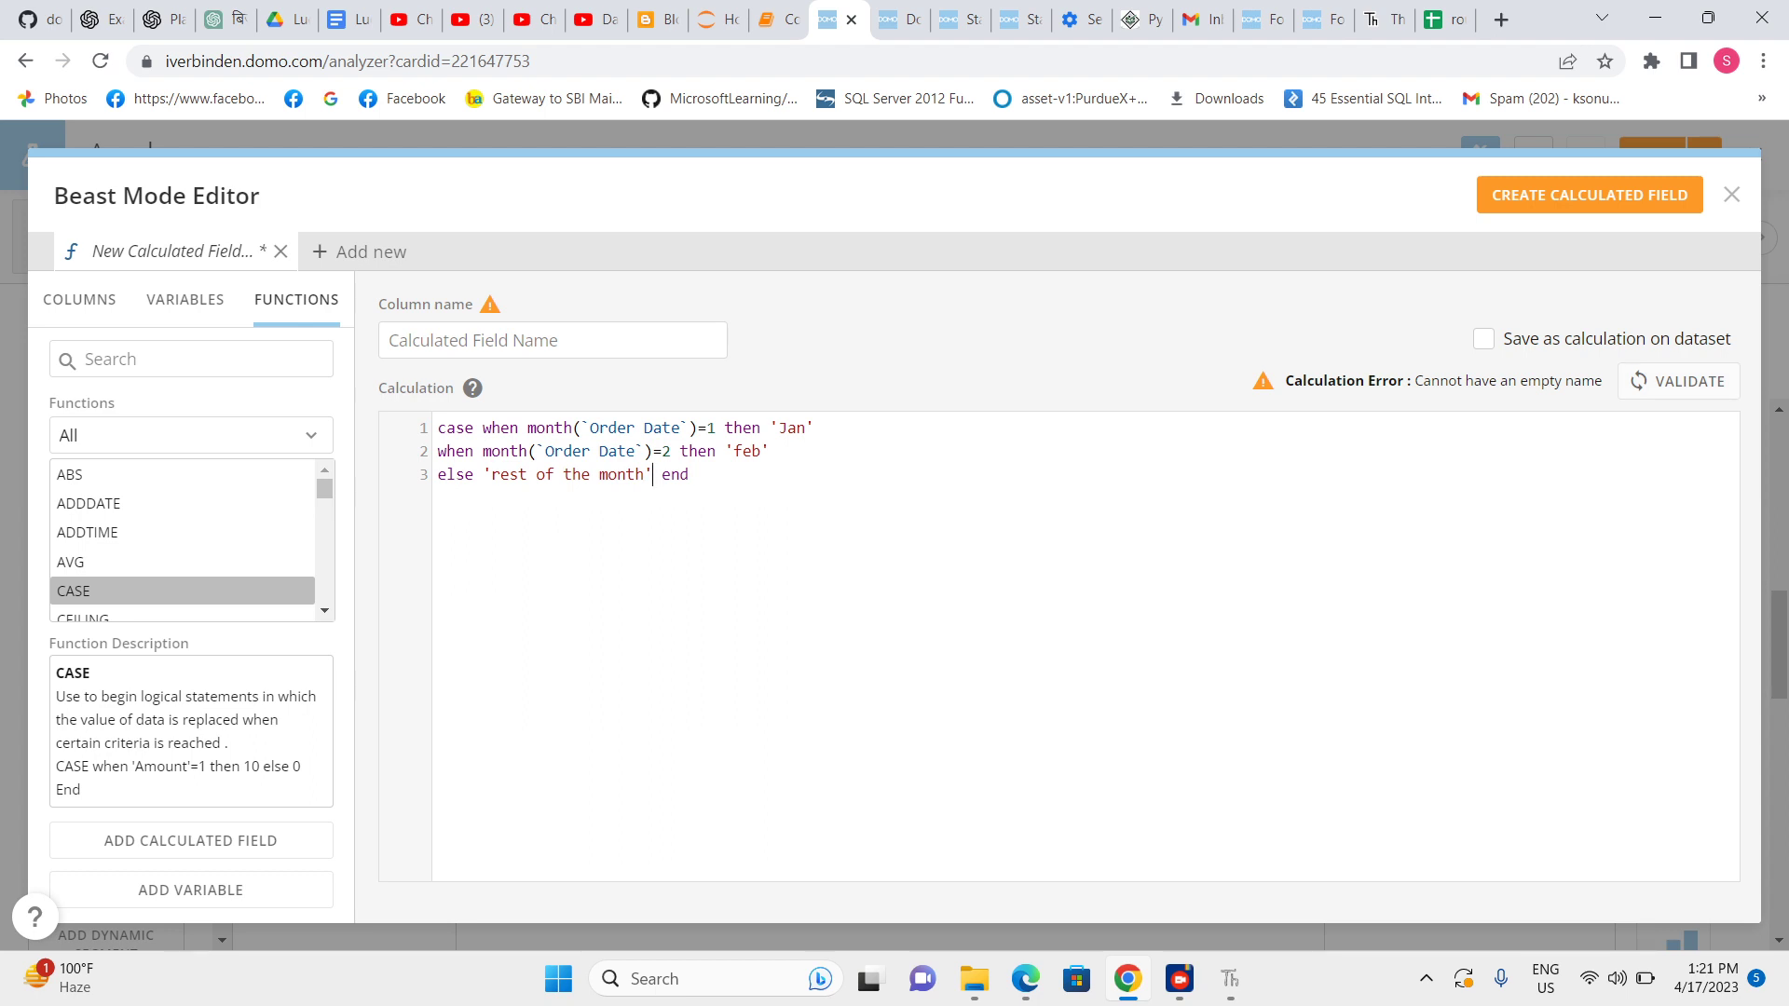
key(Return)
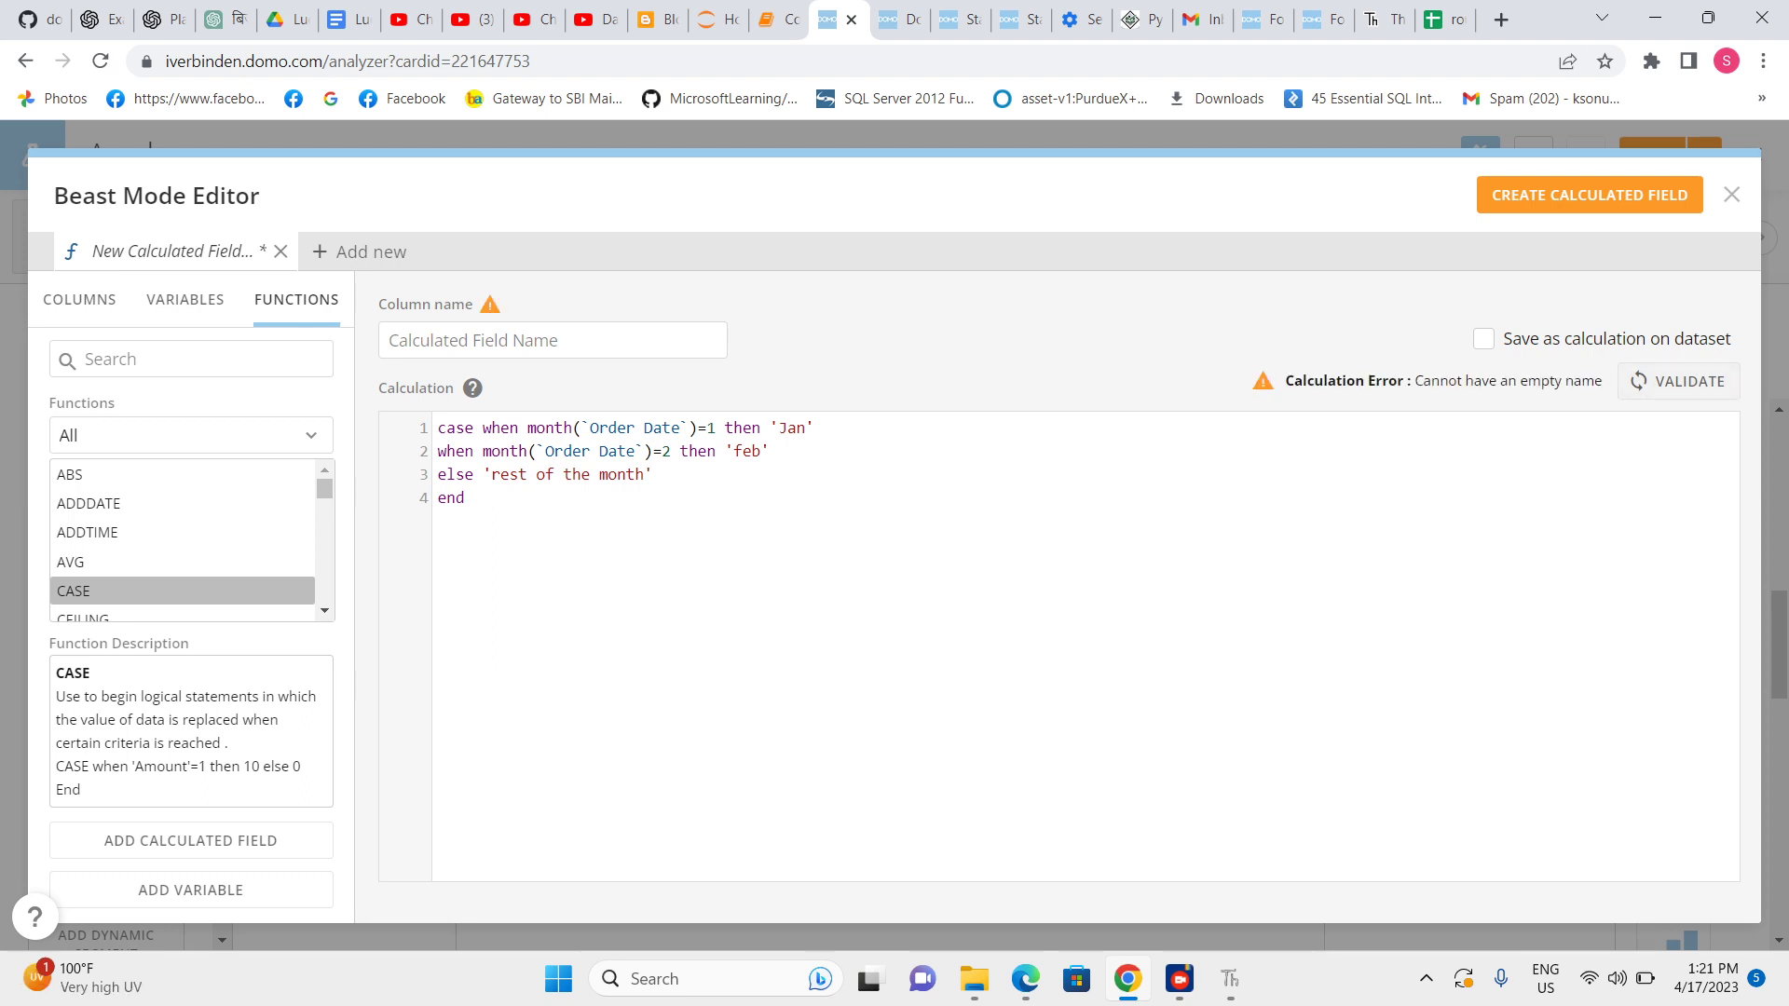
Name the calculated field Month_man and validate the calculation.
click(552, 340)
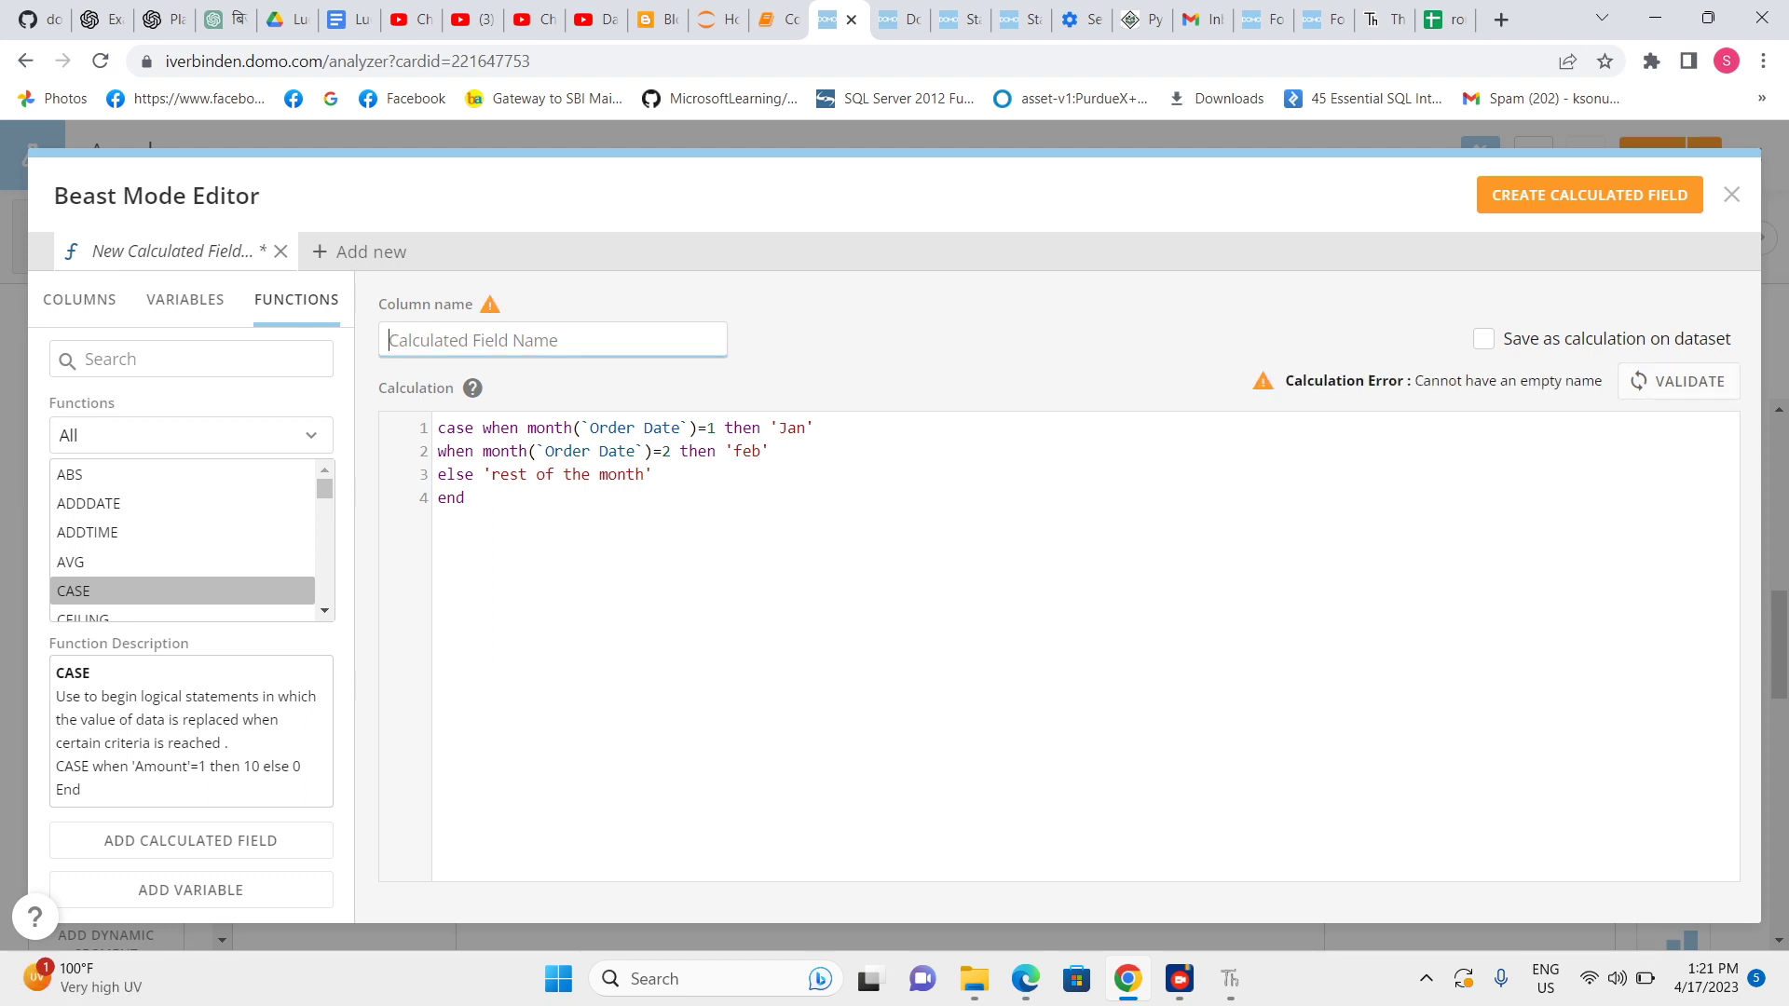
text(Month)
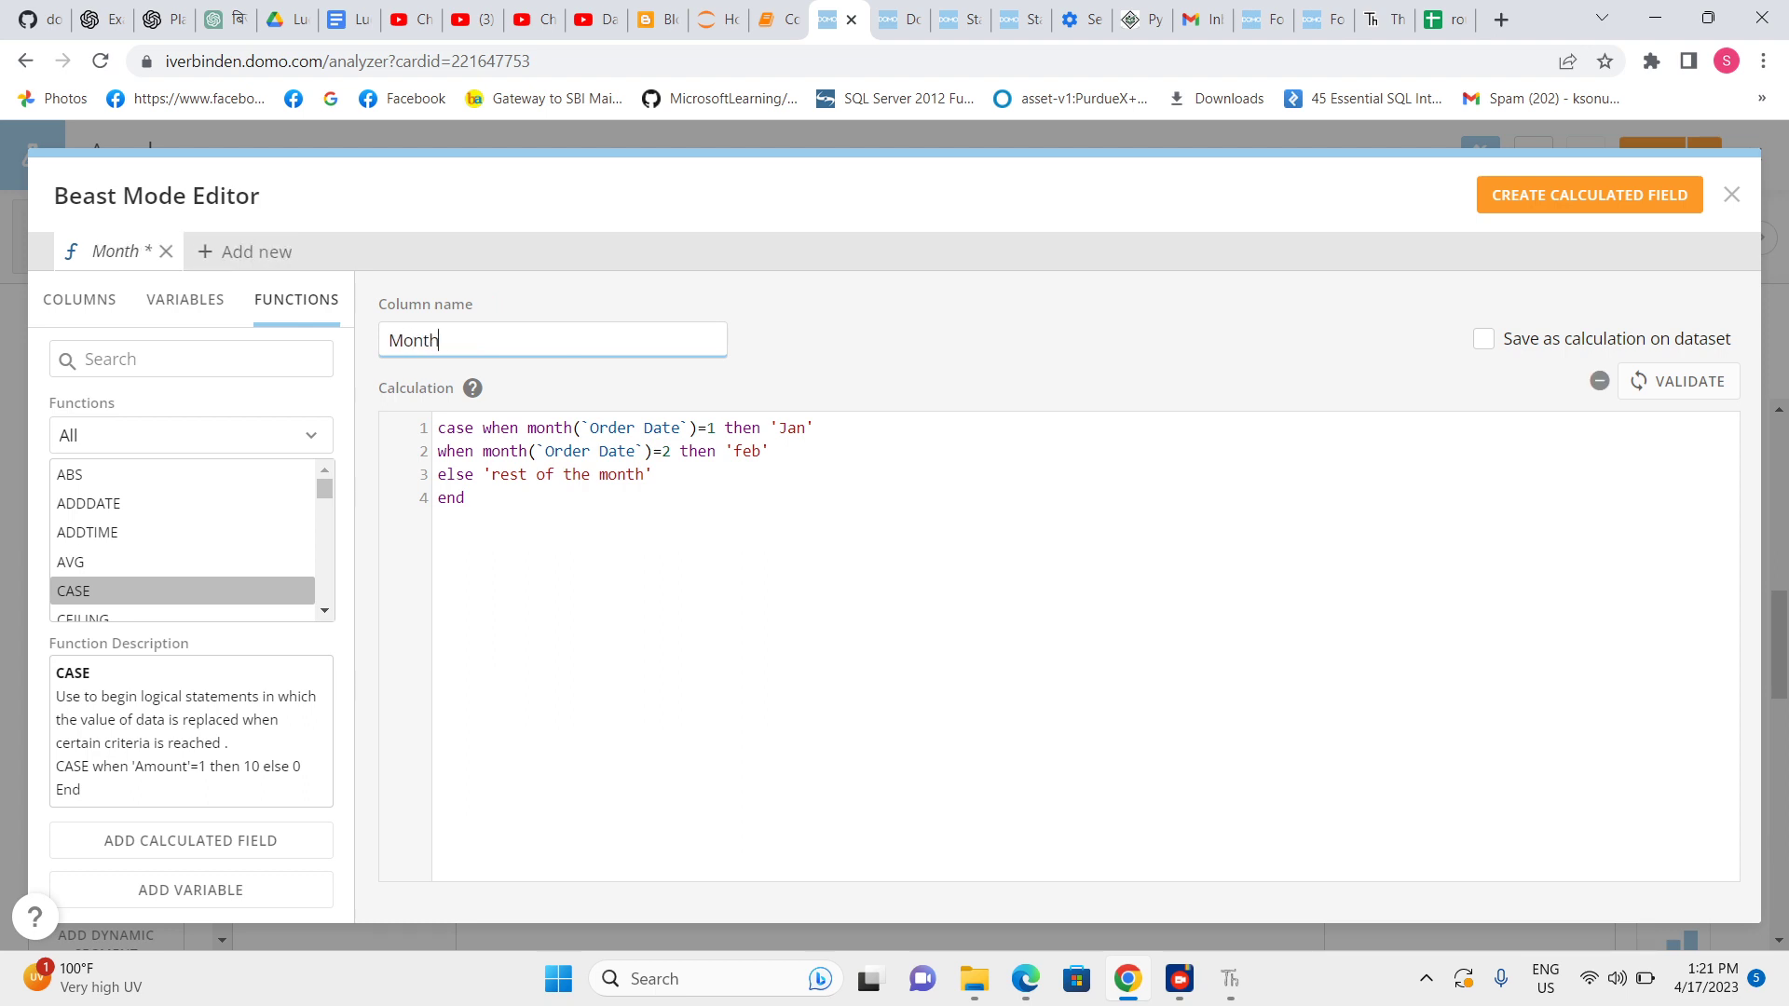
text(_man)
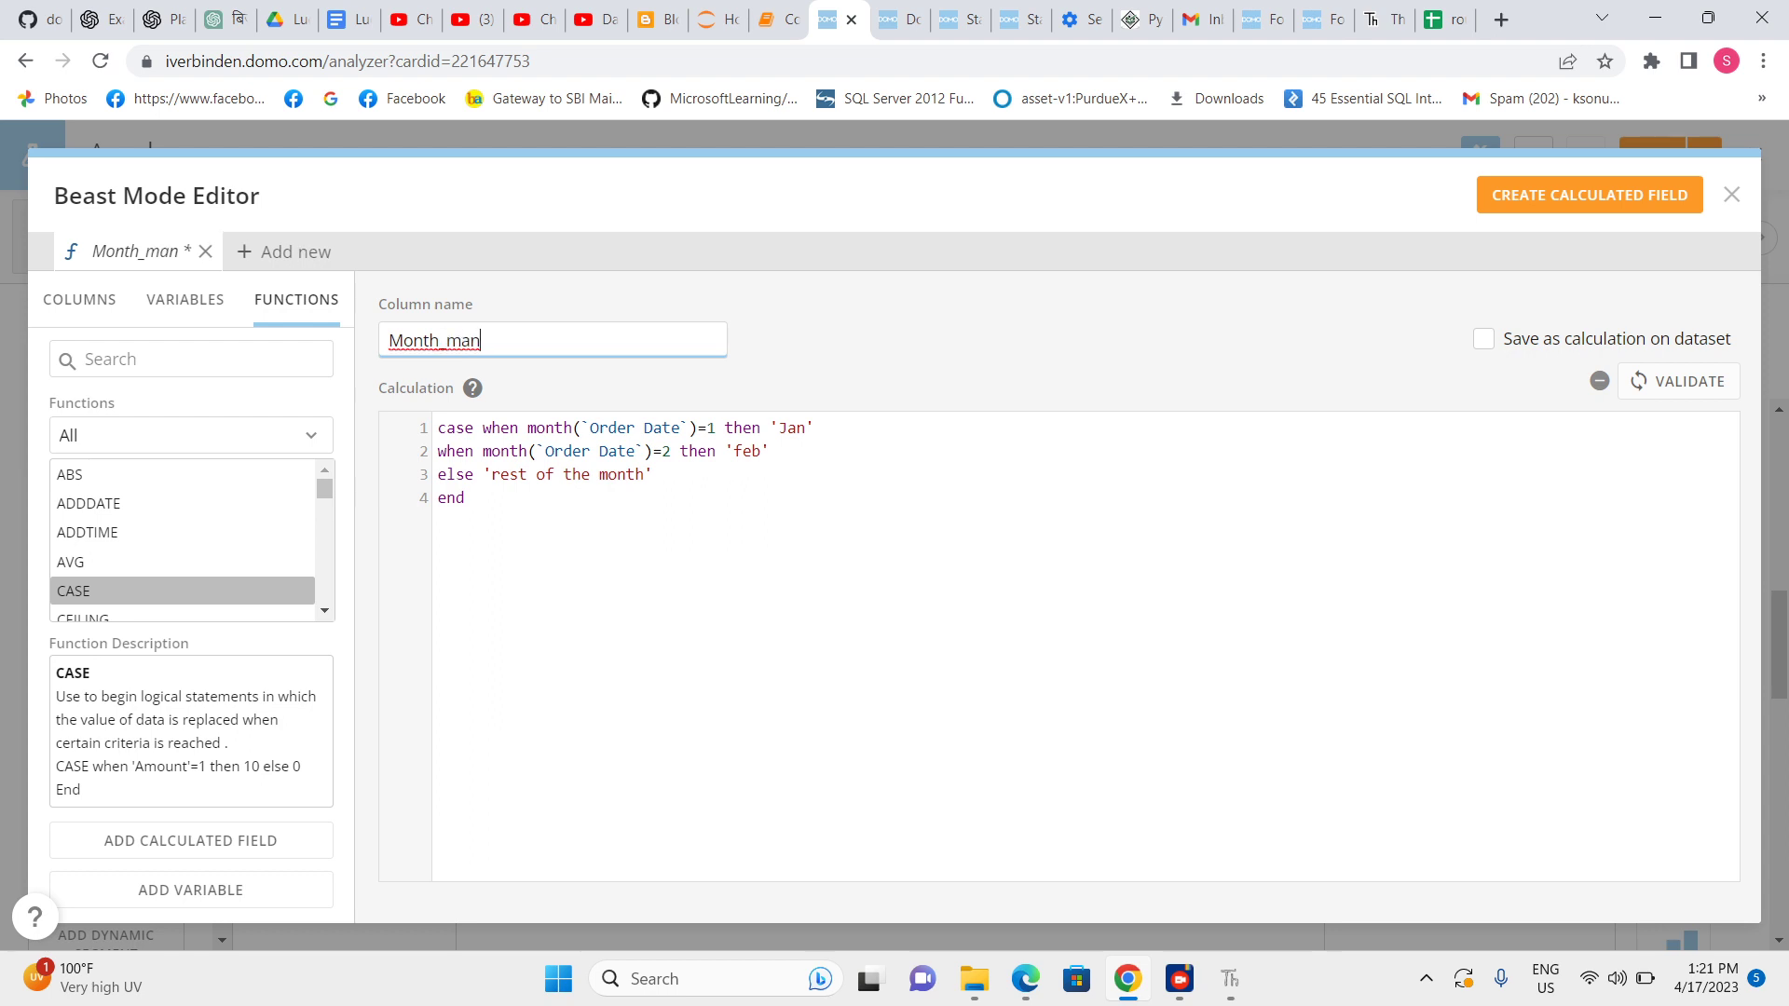
click(1679, 381)
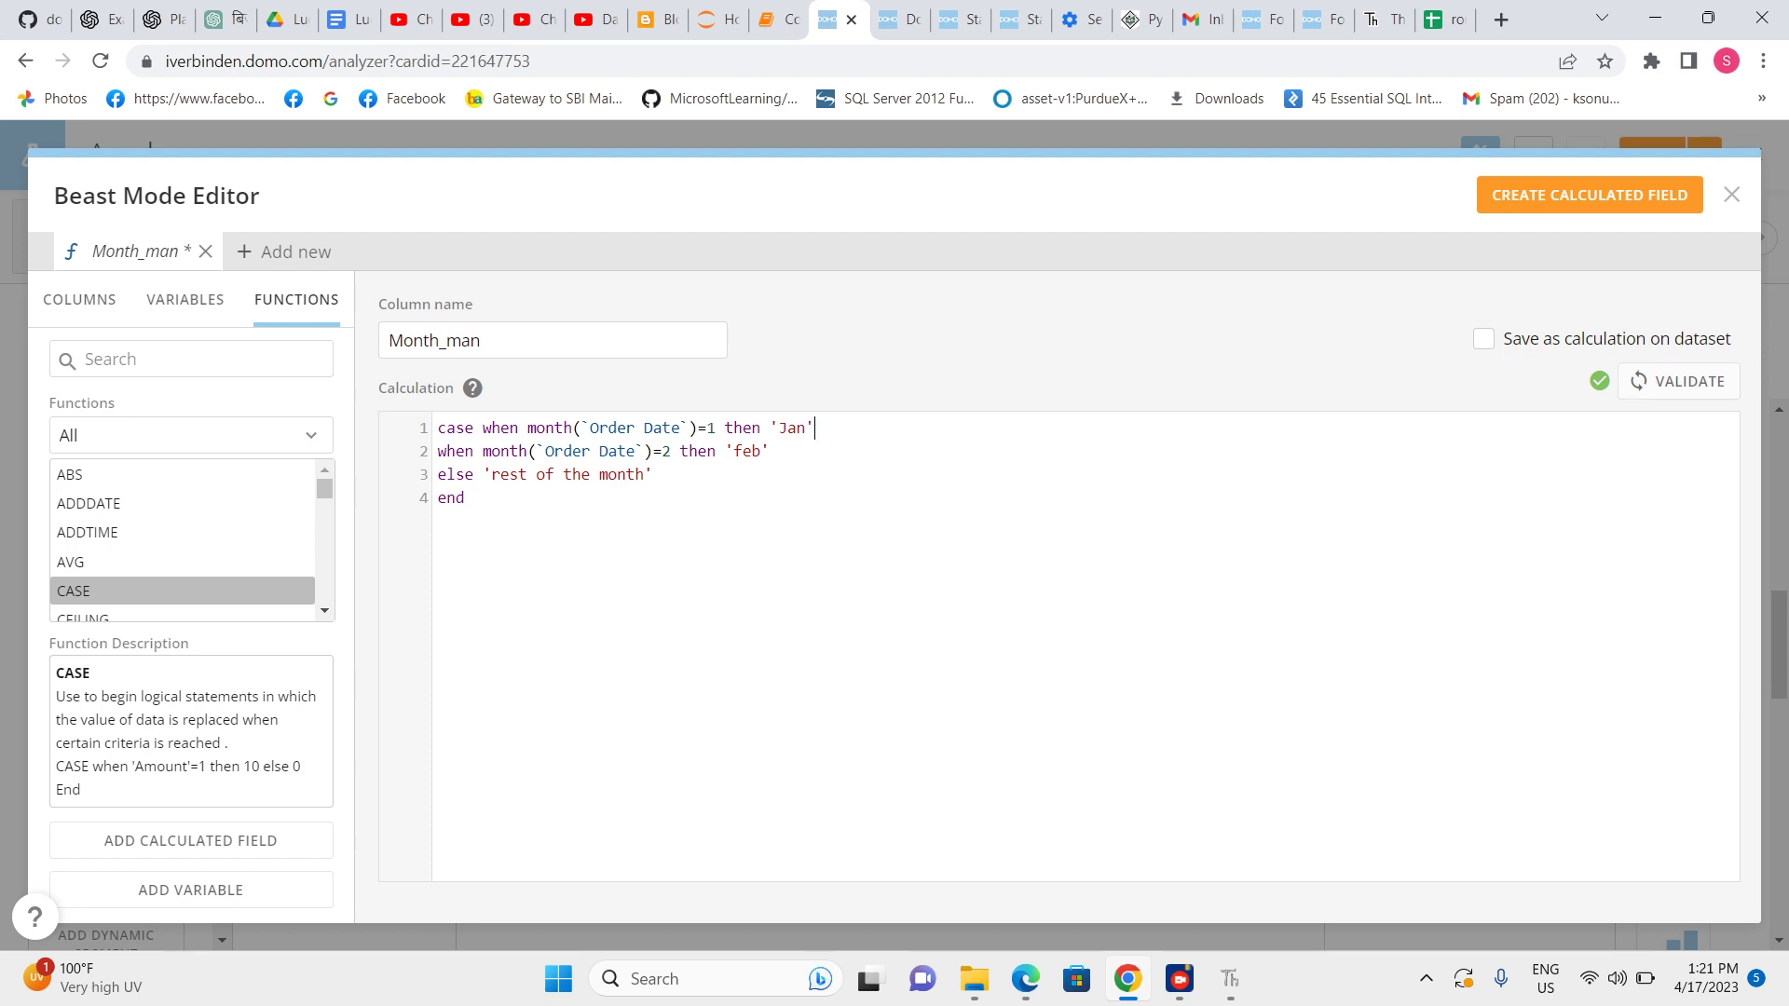
Insert an indented nested case below the January condition and add the comment -- 1 after 'Jan'.
key(Return)
text(case)
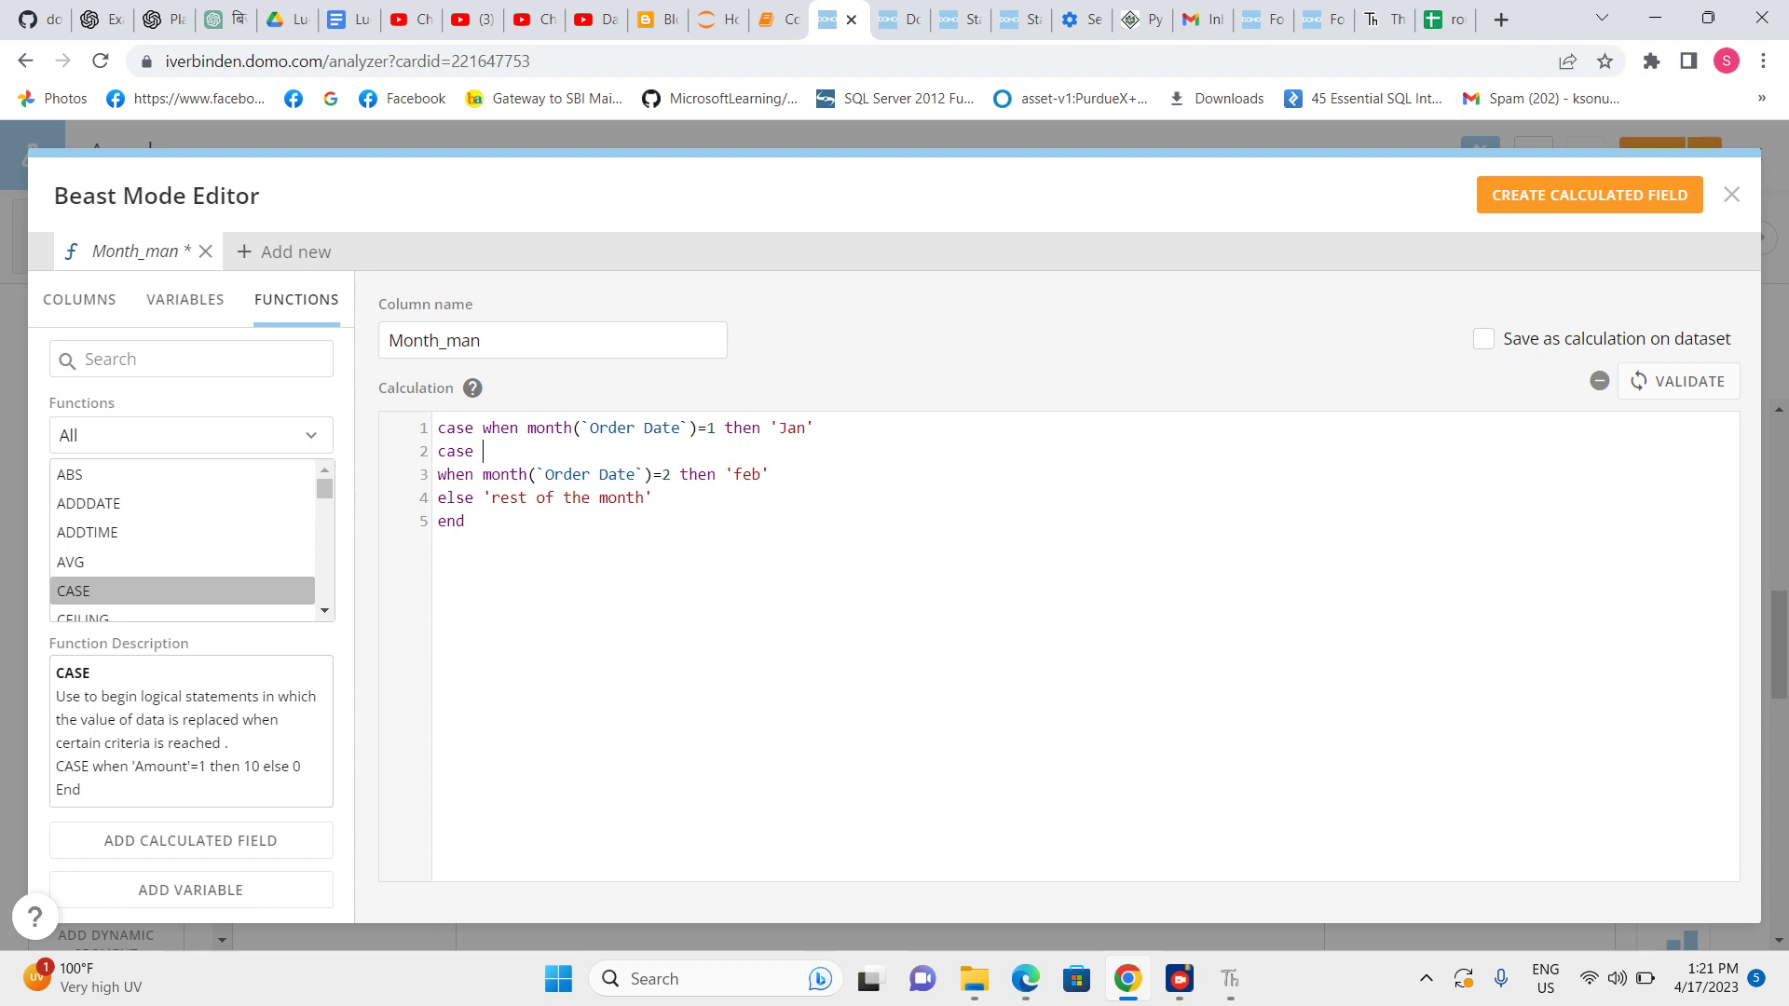
key(Tab)
key(Tab)
text(--)
text( 1)
text(--)
text(2)
click(809, 475)
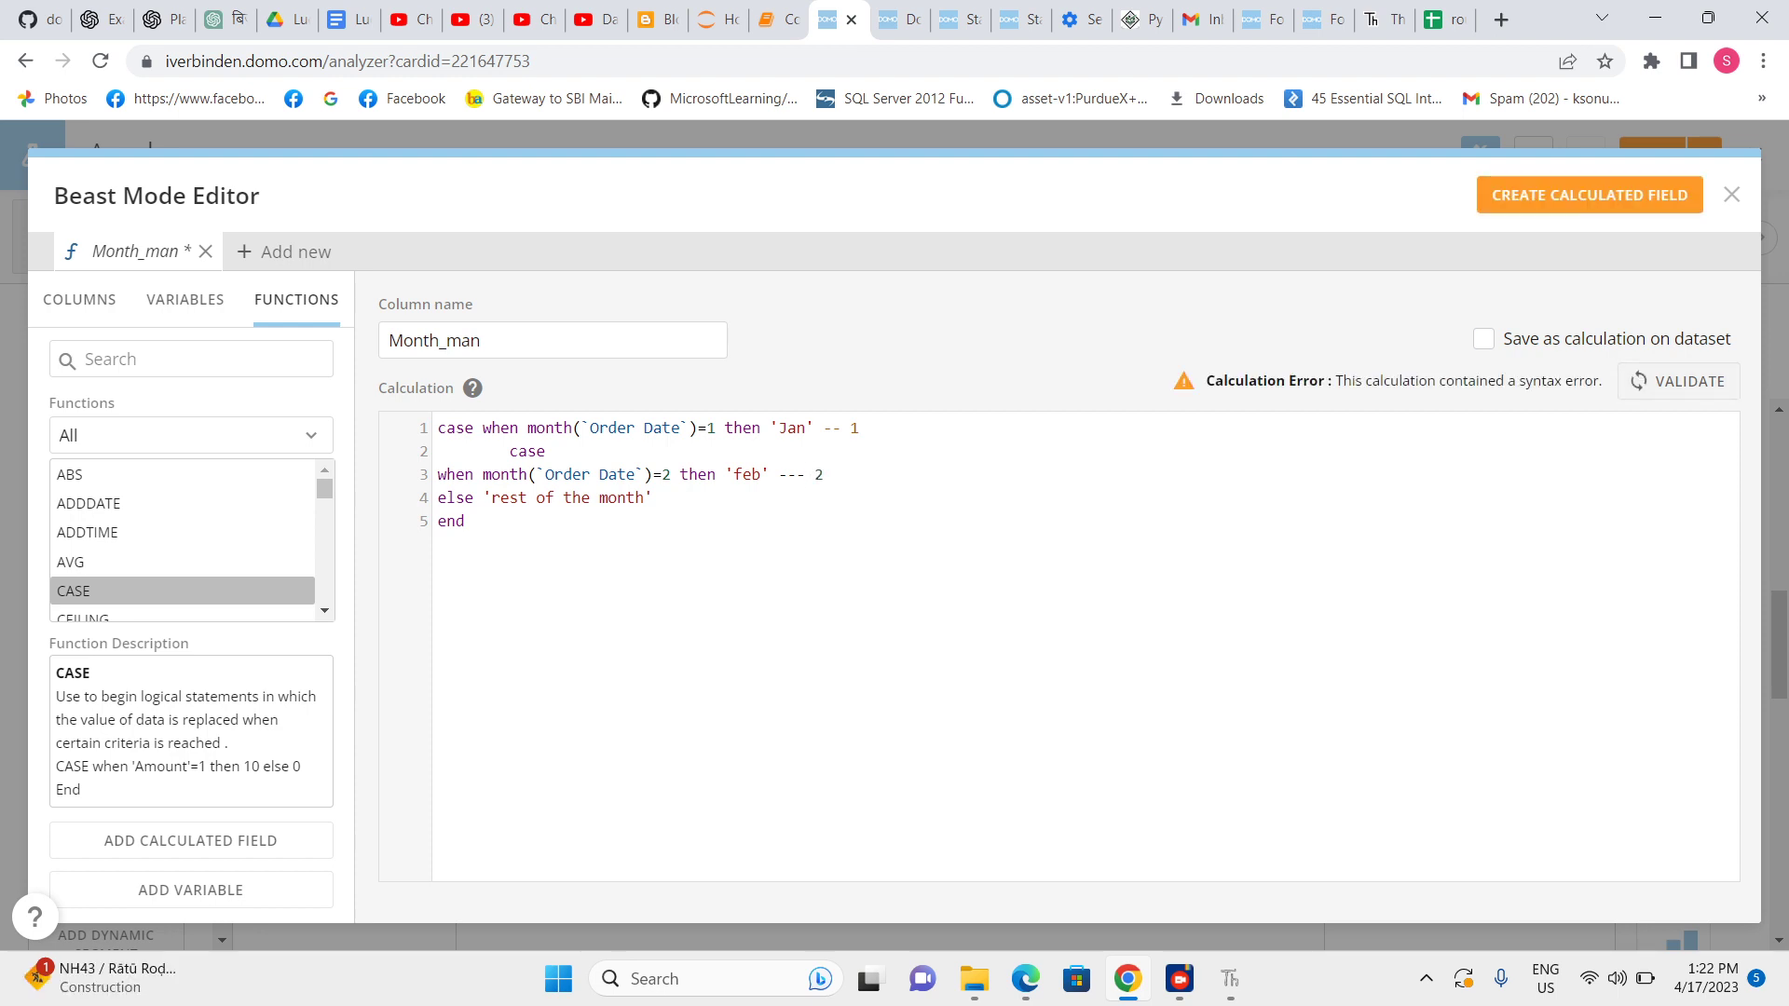
click(824, 475)
drag(779, 475, 824, 475)
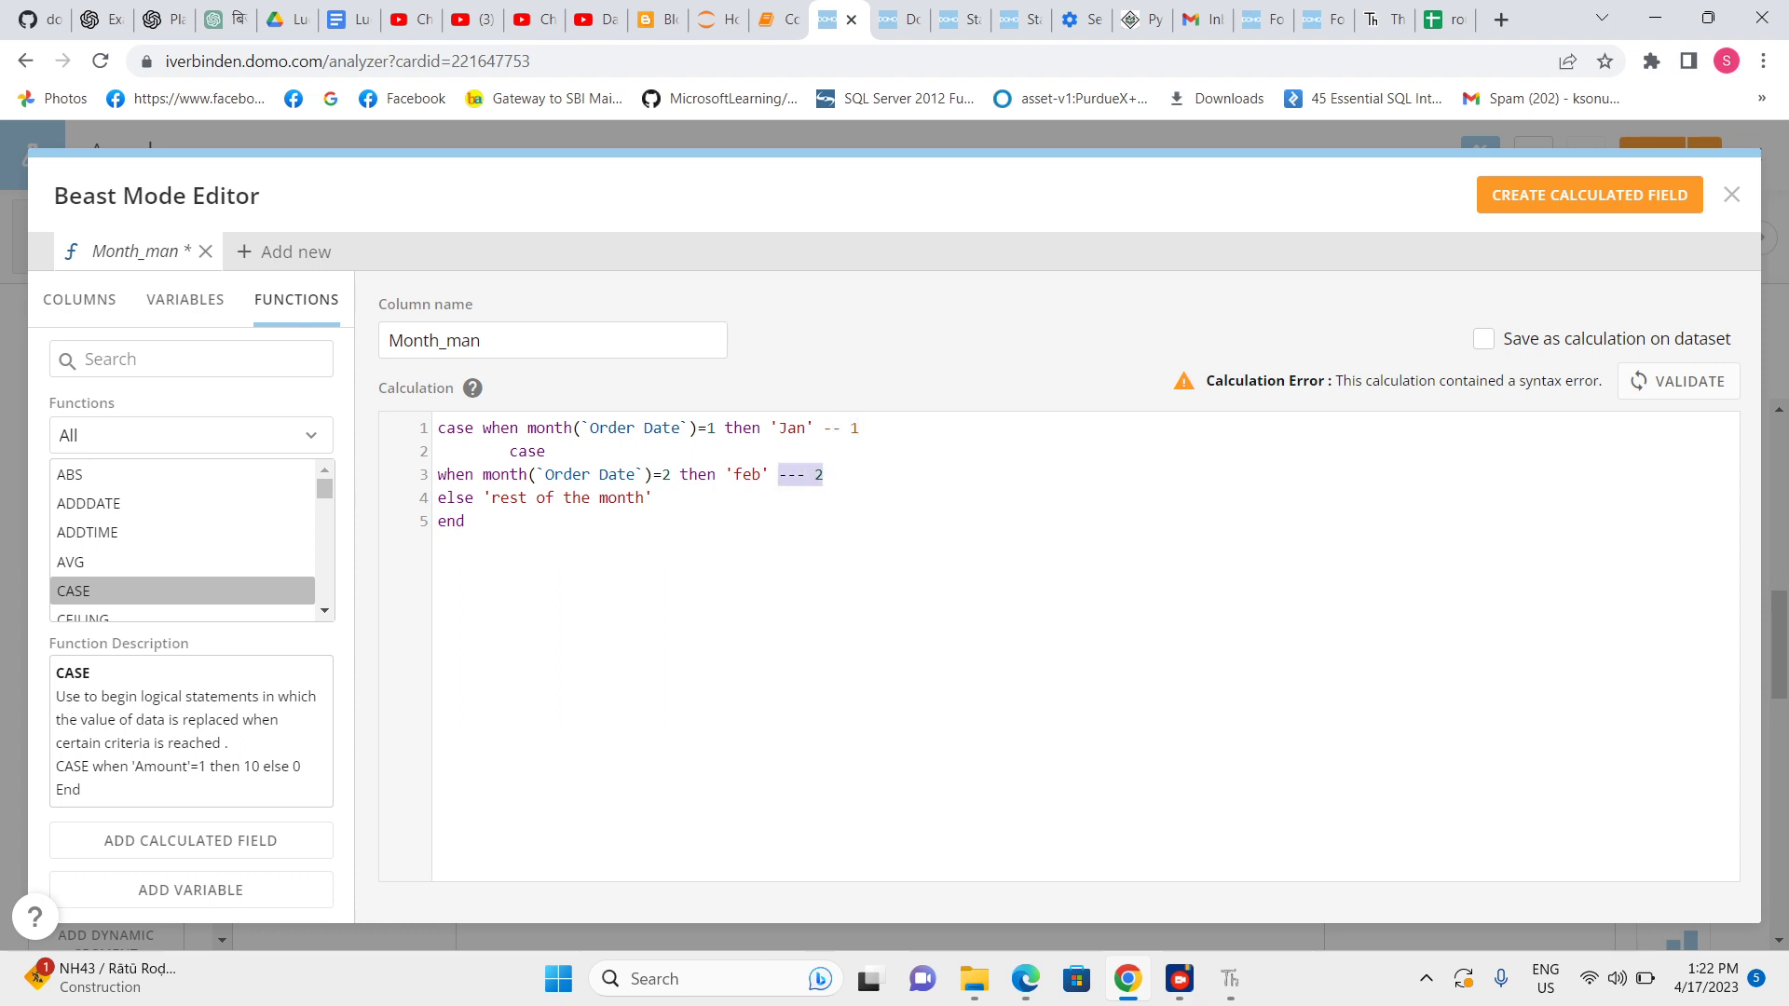
key(BackSpace)
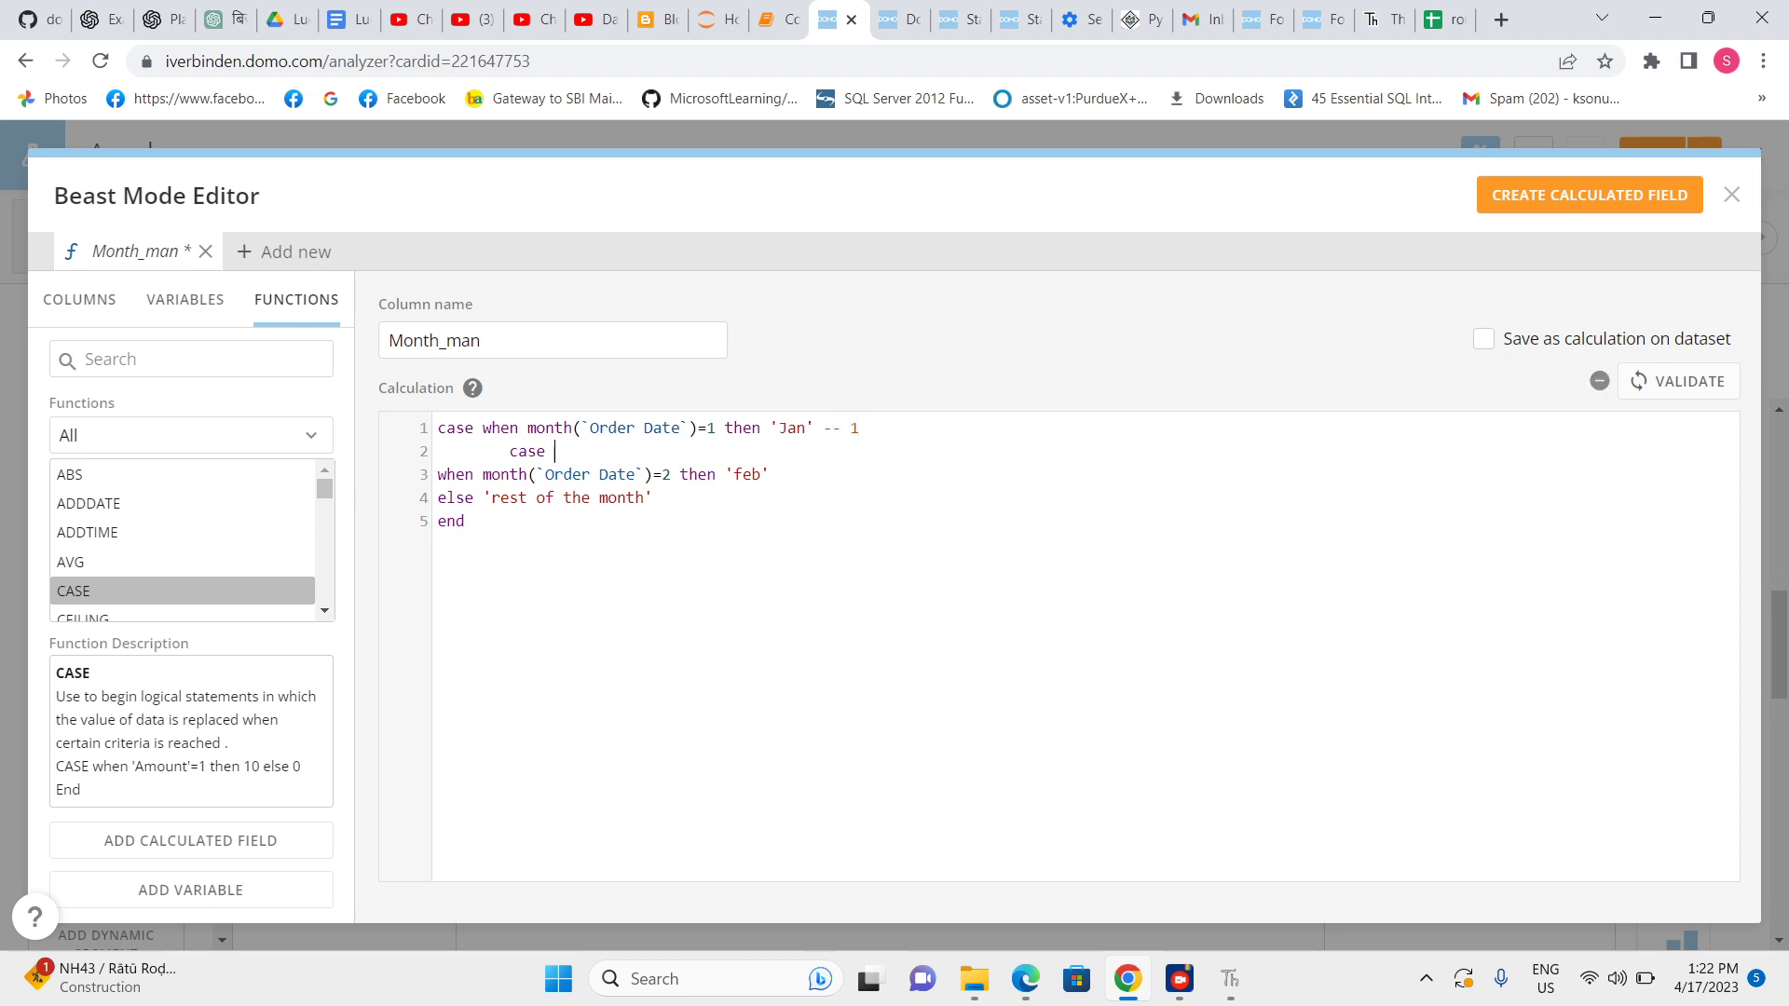
Add a when condition using the WEEK function to the nested case, keeping a single pair of parentheses.
text(when wee)
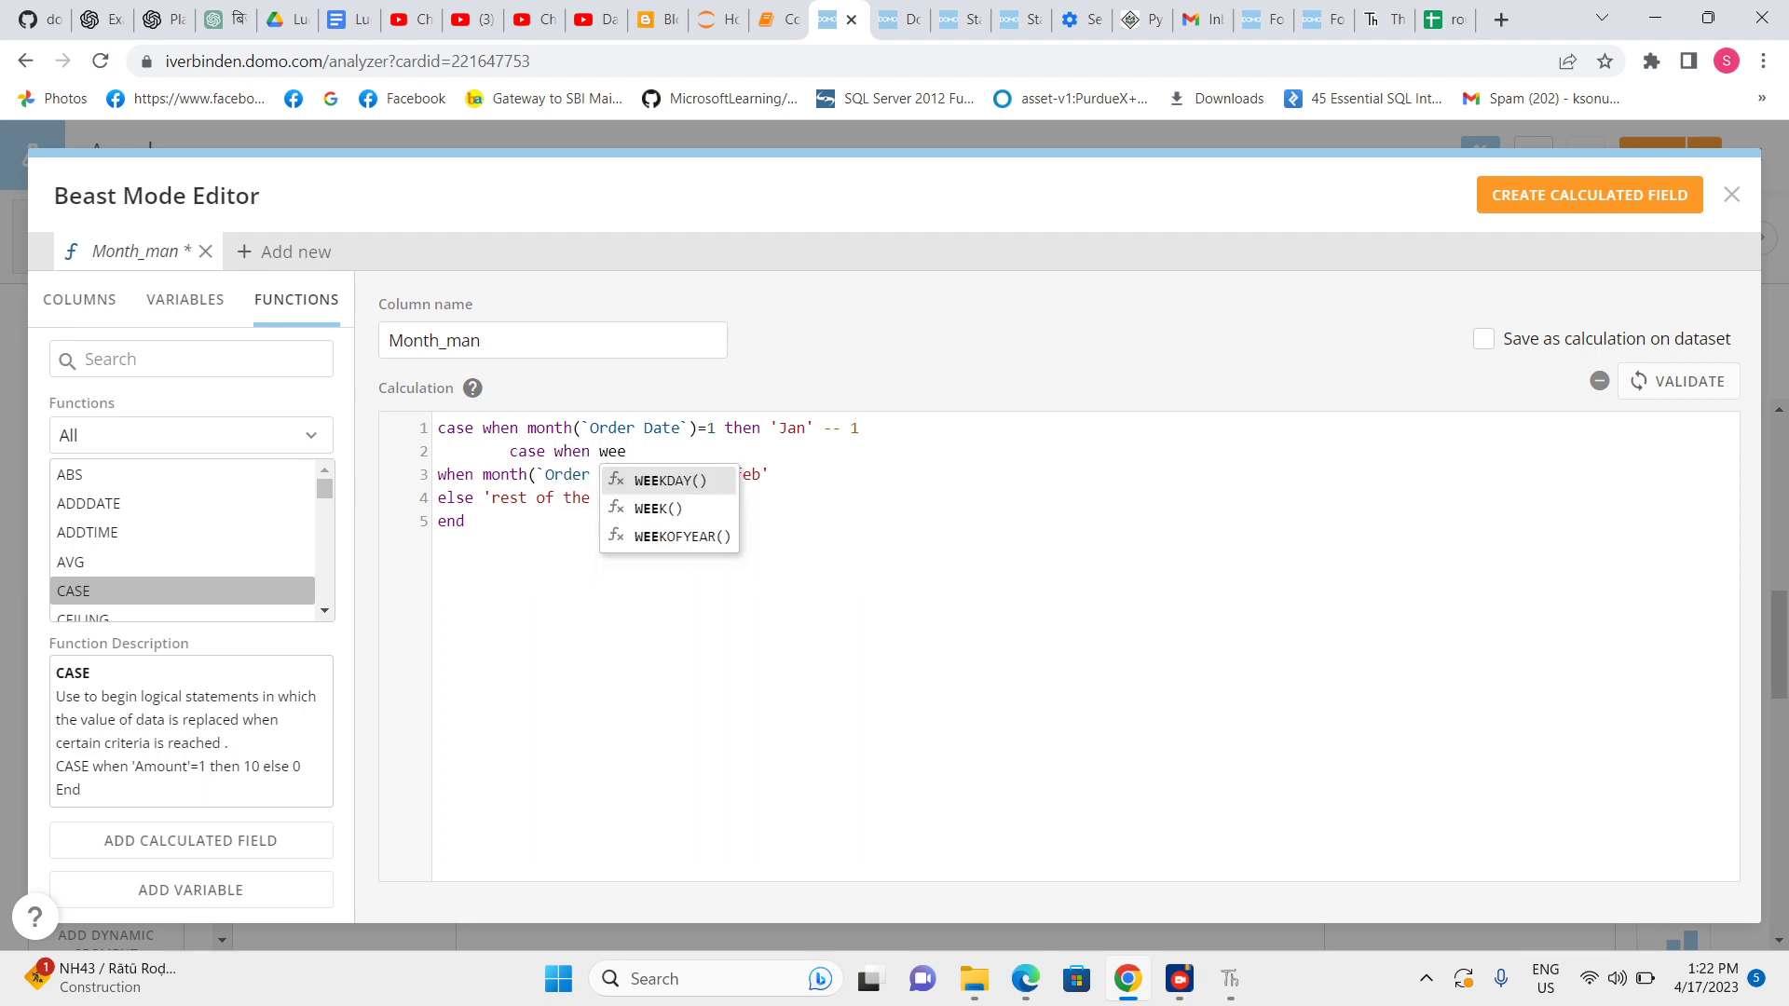
key(Down)
key(Return)
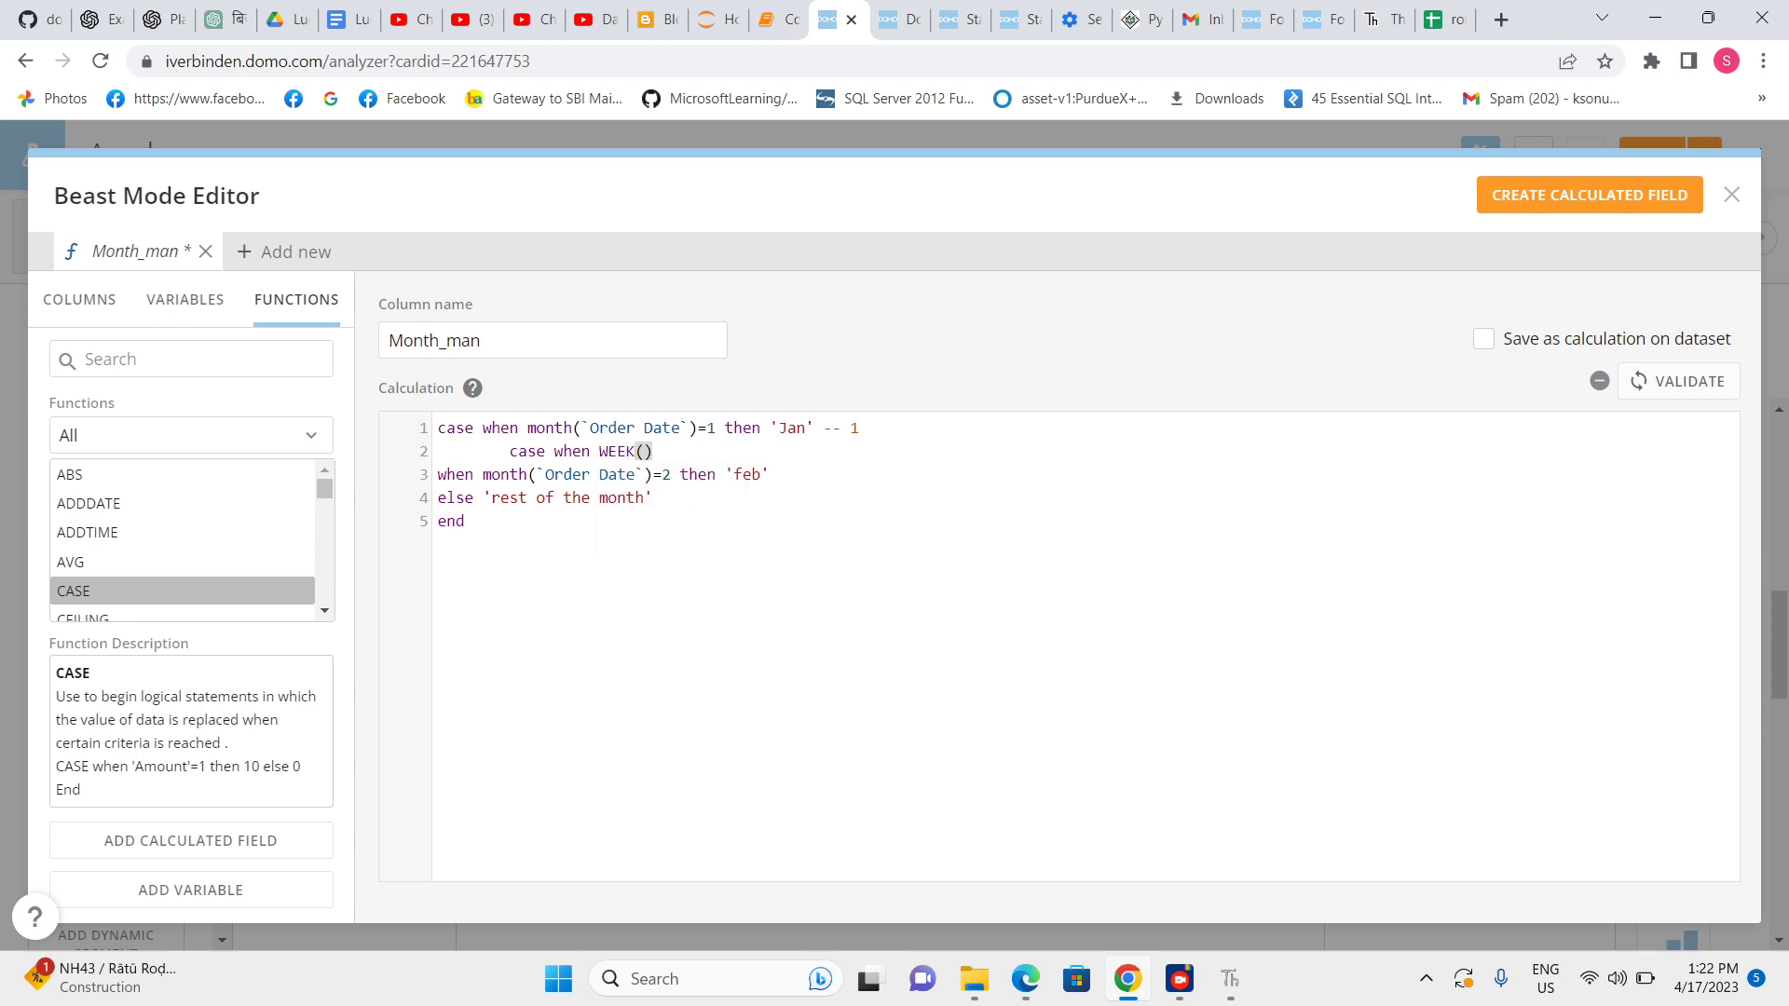
text(())
click(670, 451)
key(BackSpace)
key(BackSpace)
key(BackSpace)
text())
Complete the nested WEEK condition with the Order Date column and compare it to 1.
text(ord)
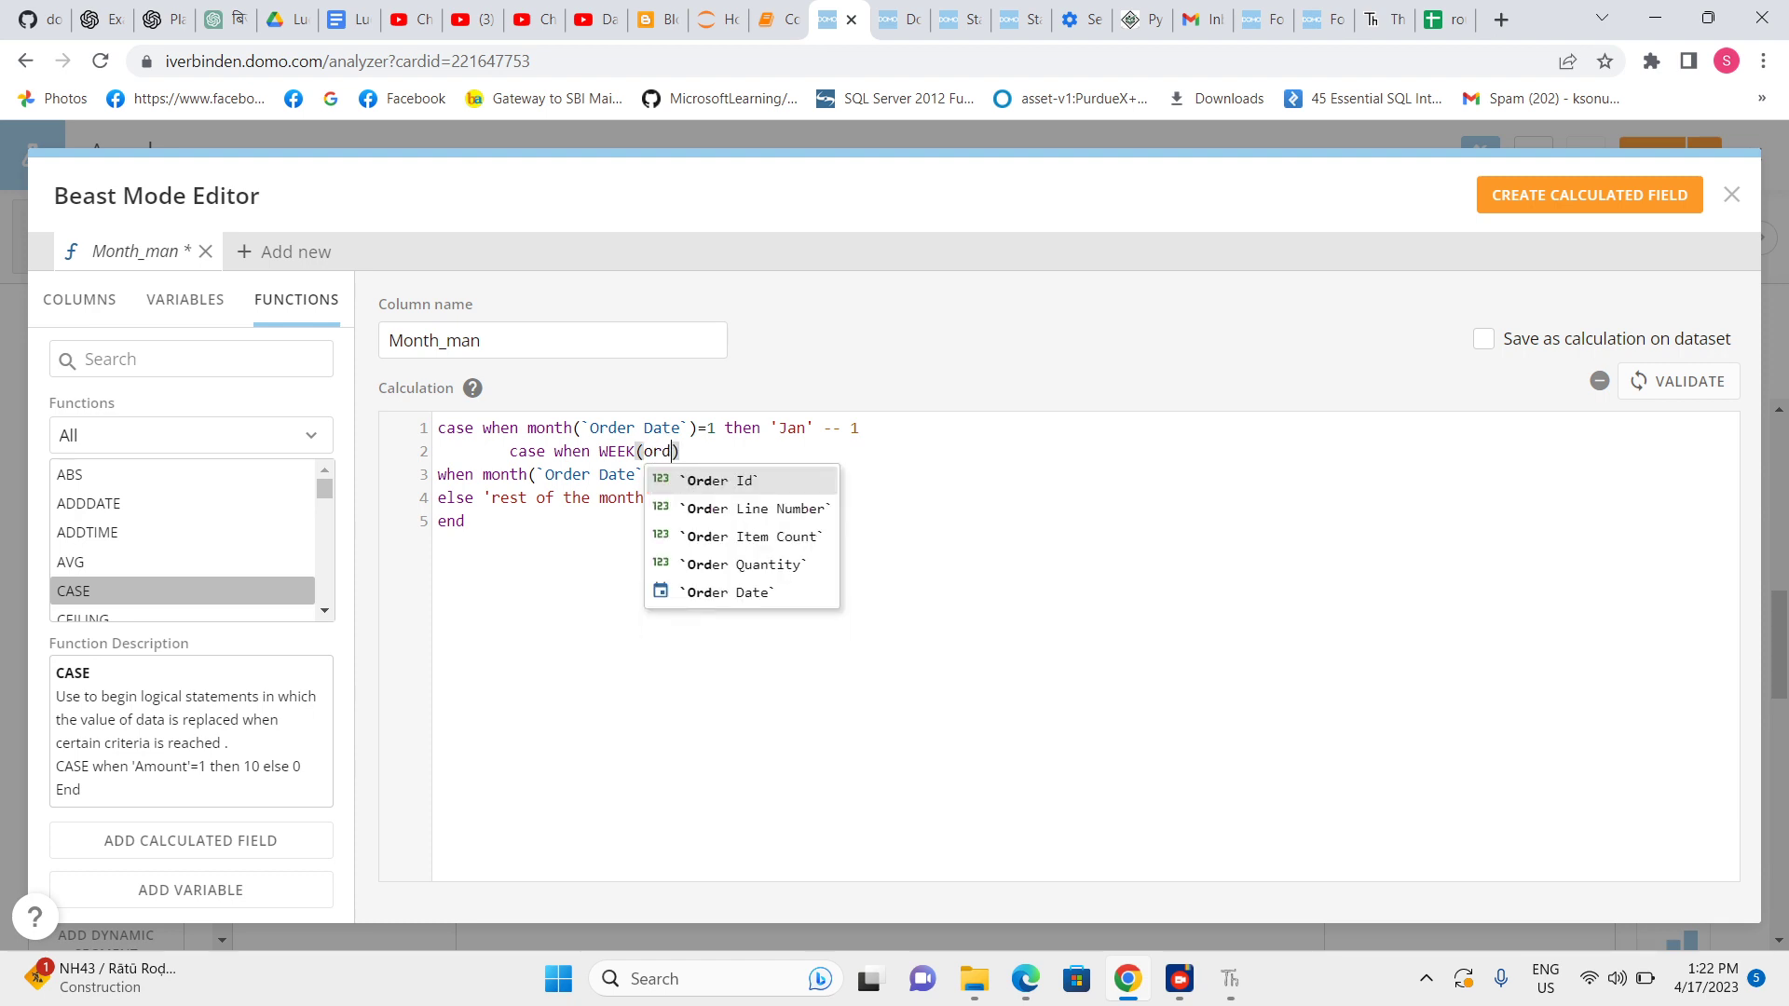
key(Down)
key(Down)
key(Down)
key(Down)
key(Return)
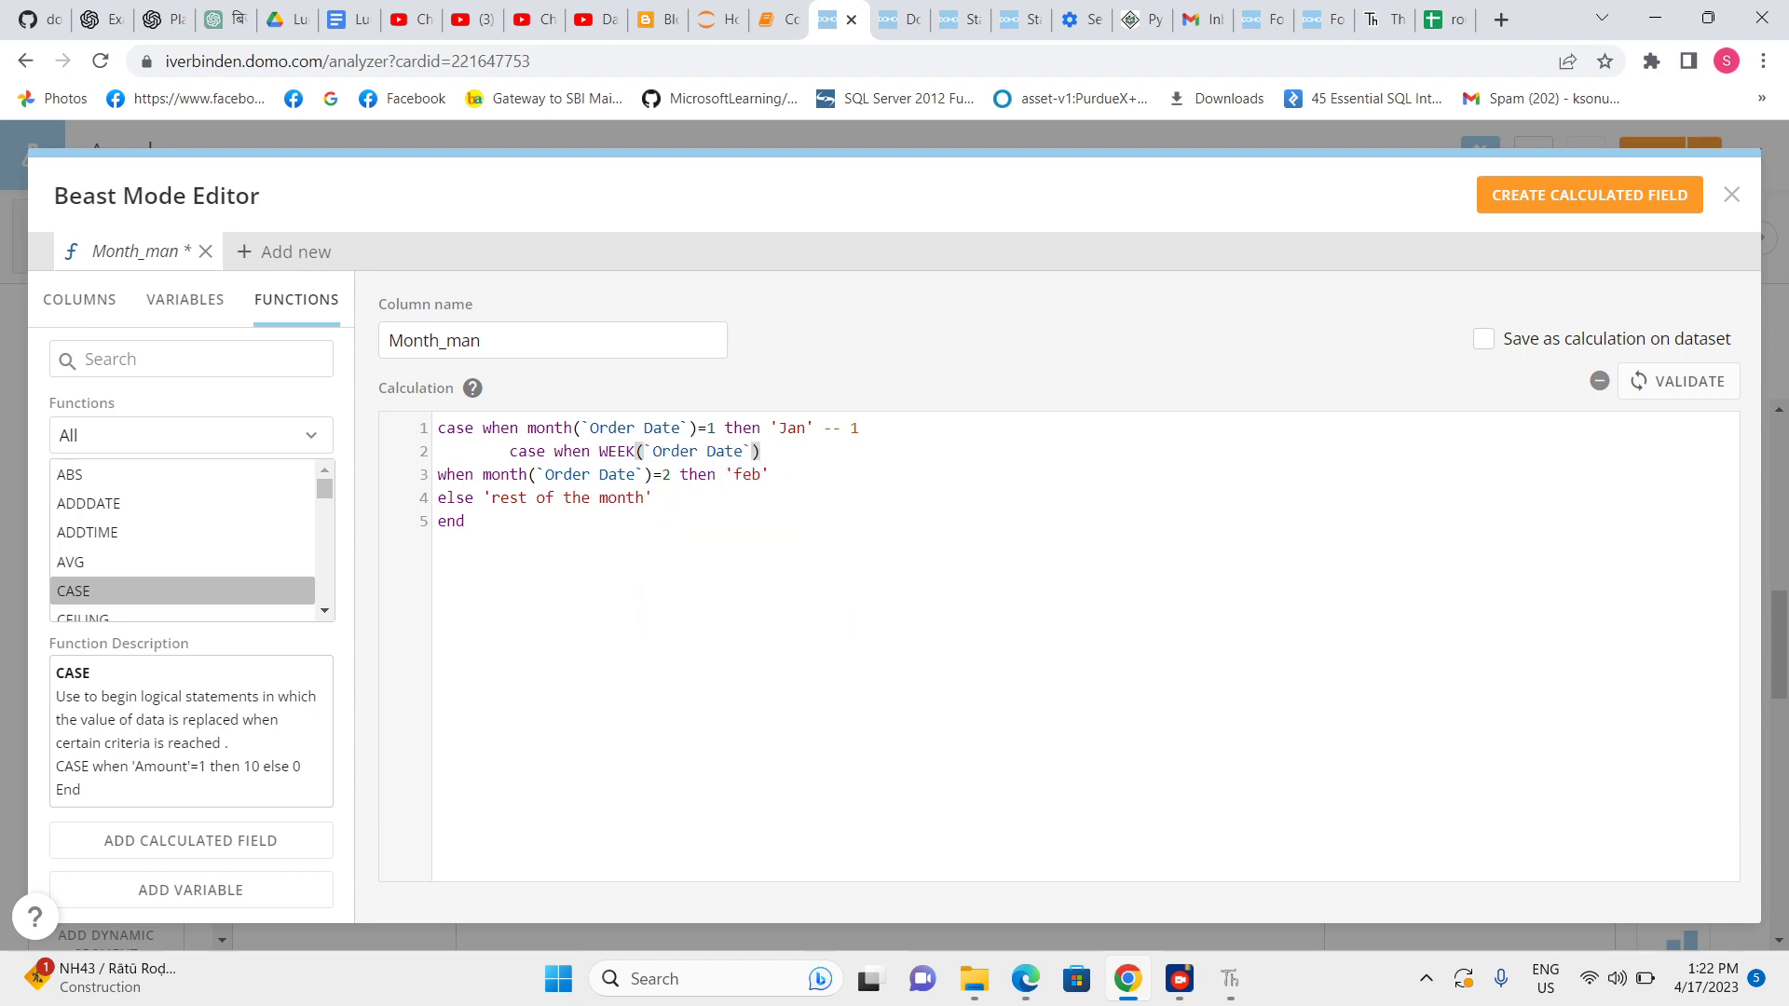
text(=1)
Move then 'Jan' from the month condition to the nested WEEK condition, change the result to 'Jan-week1', and validate the calculation.
drag(725, 428, 814, 428)
key(ctrl+c)
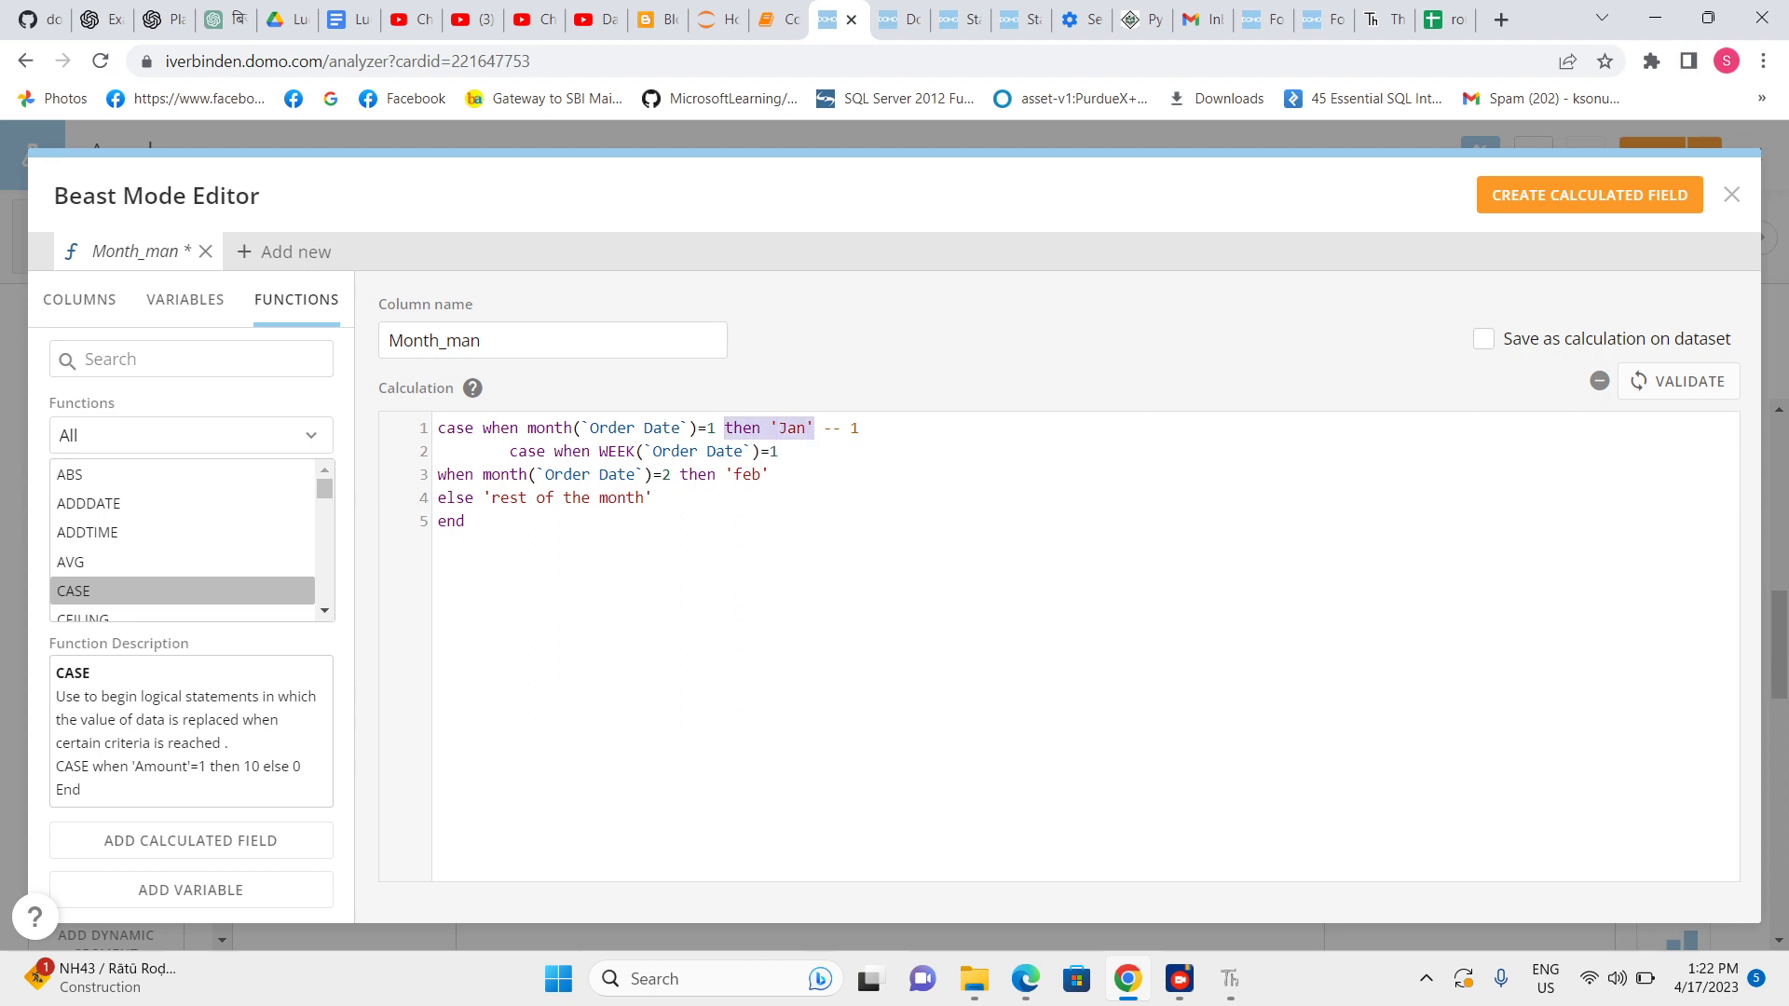
key(BackSpace)
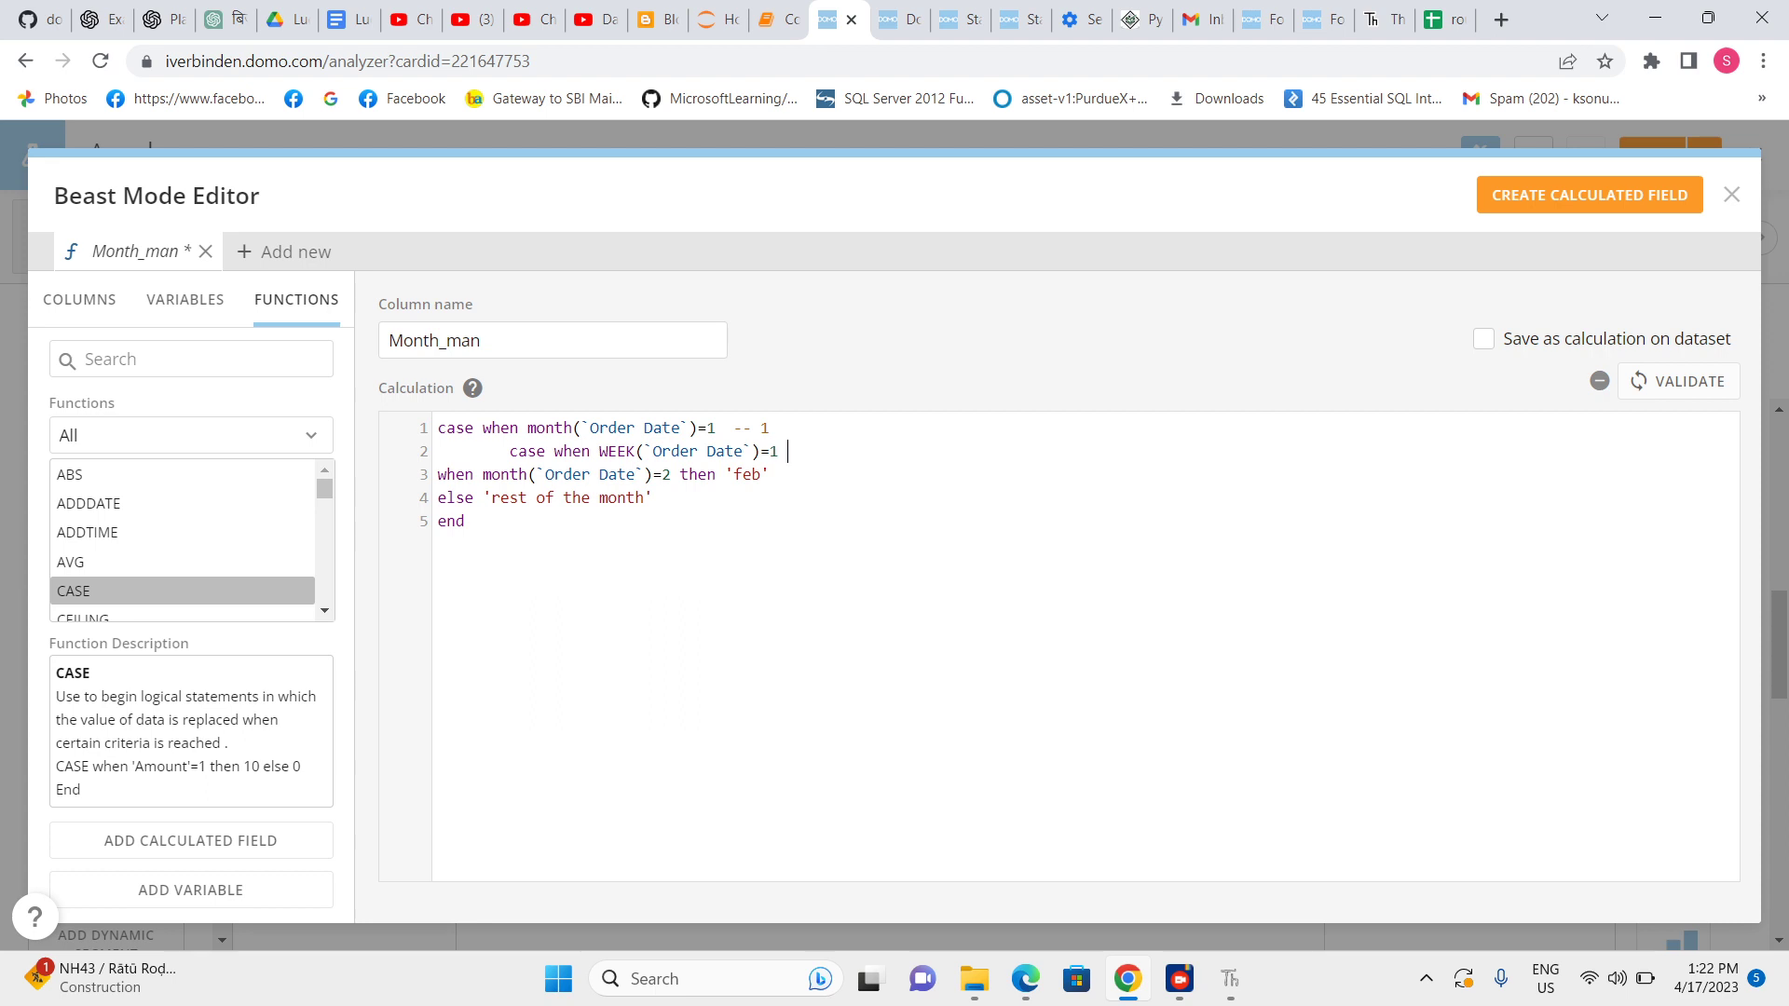
key(ctrl+v)
text(-week1)
click(1677, 381)
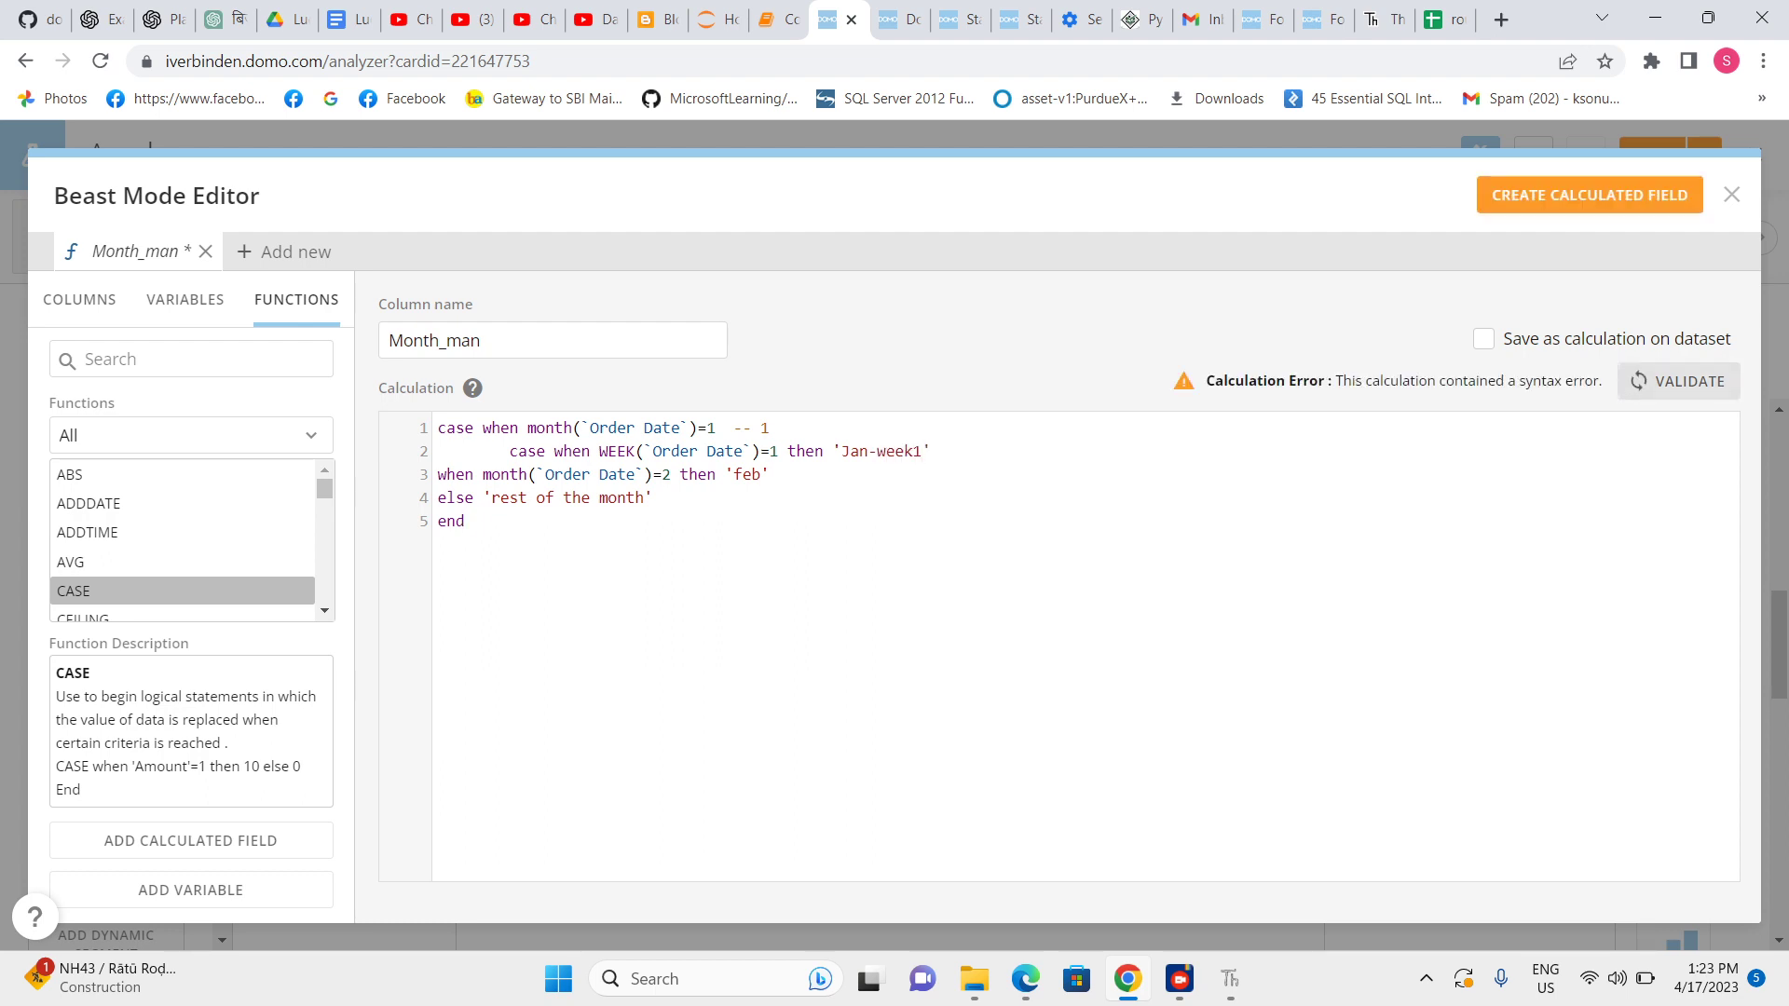
Replace the -- 1 comment after the January condition with then, and close the nested WEEK case with end.
drag(769, 428, 733, 428)
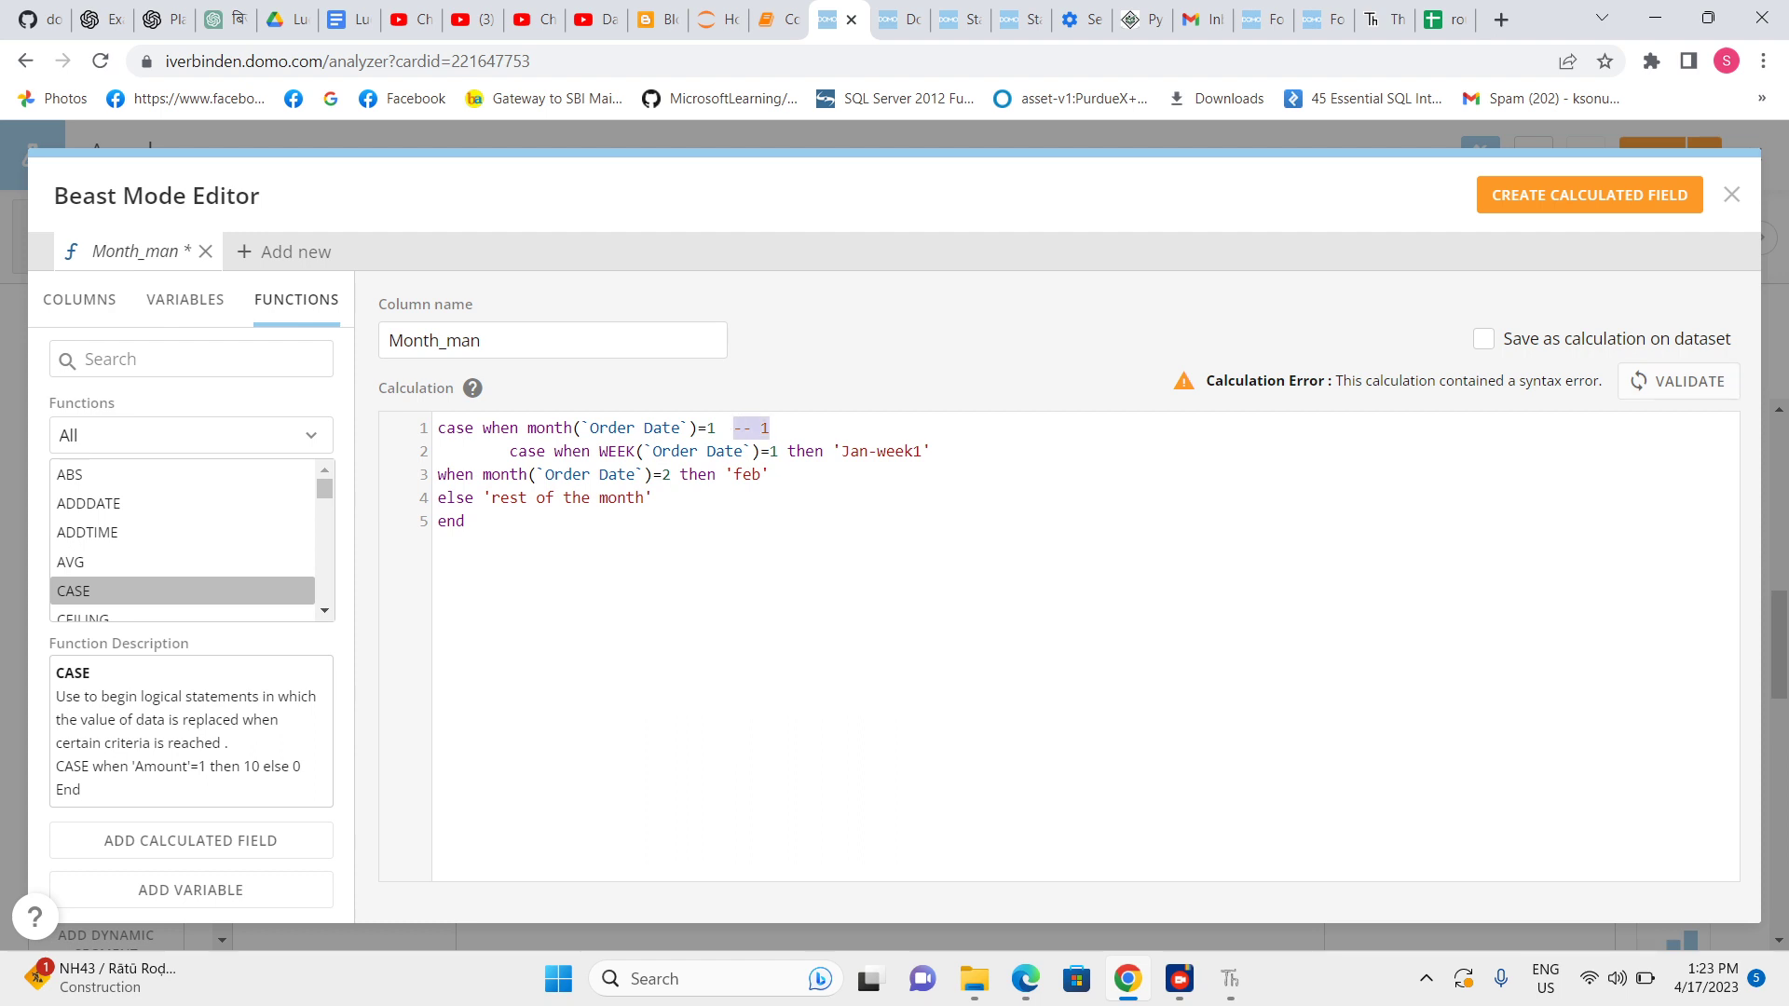
key(BackSpace)
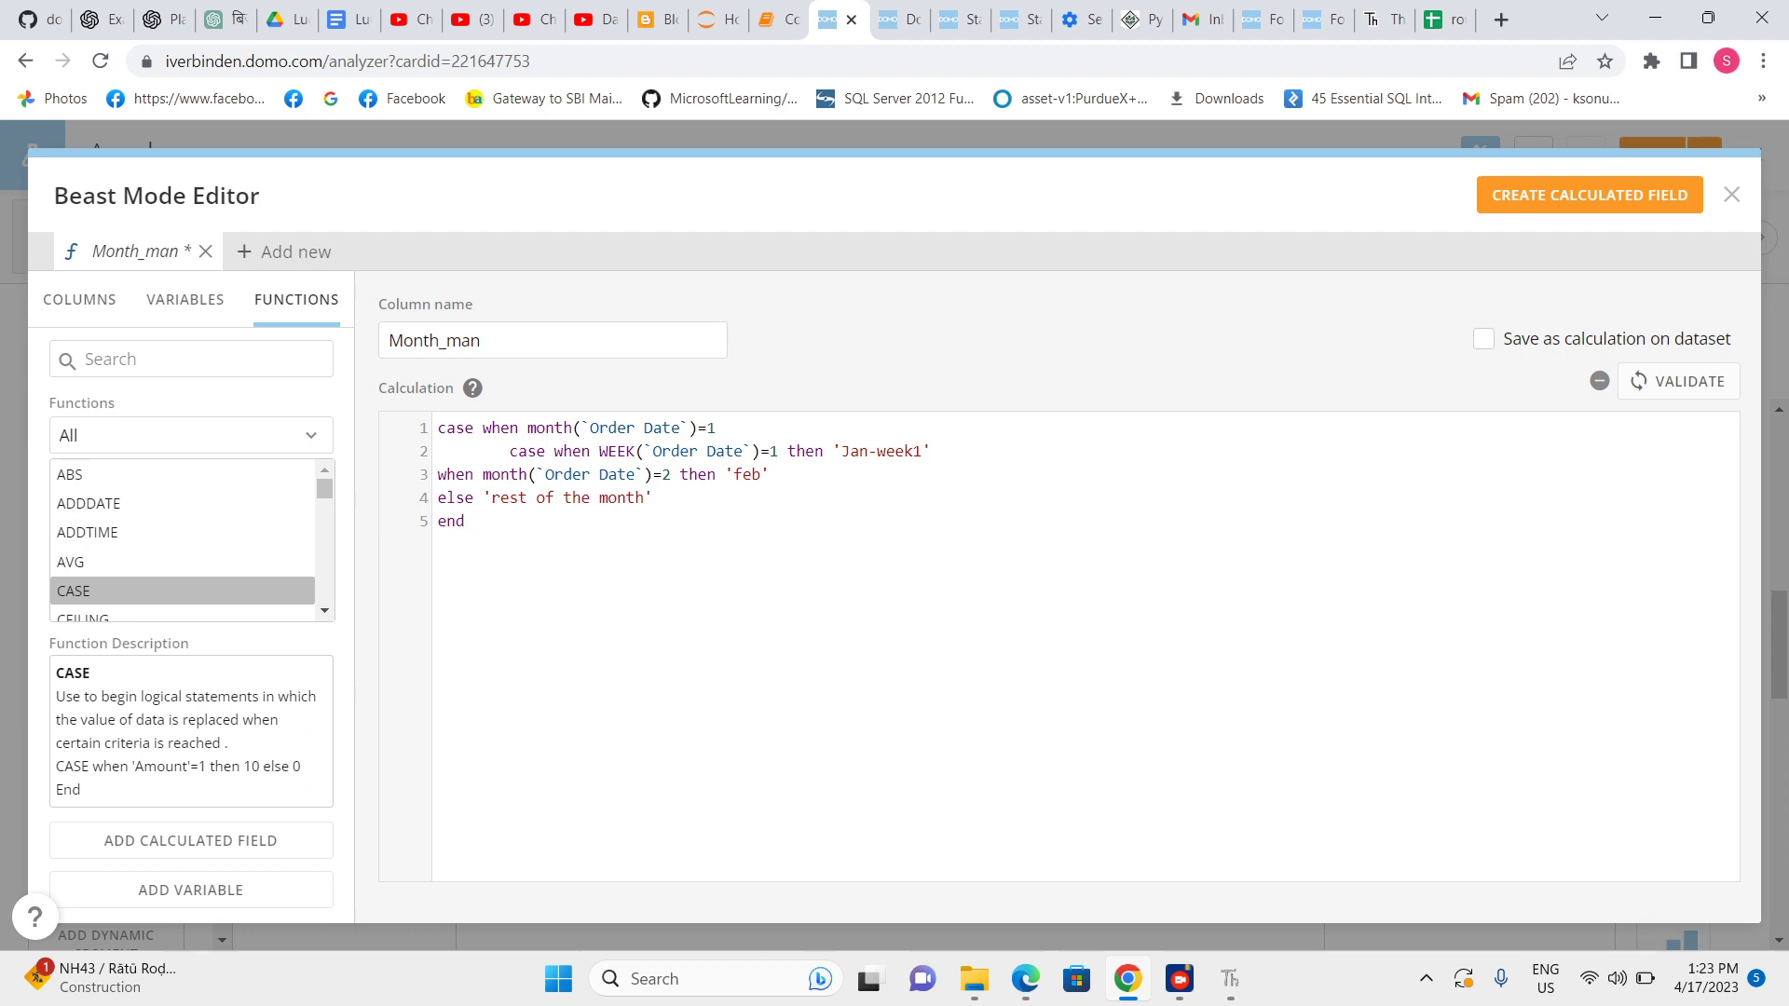
click(734, 427)
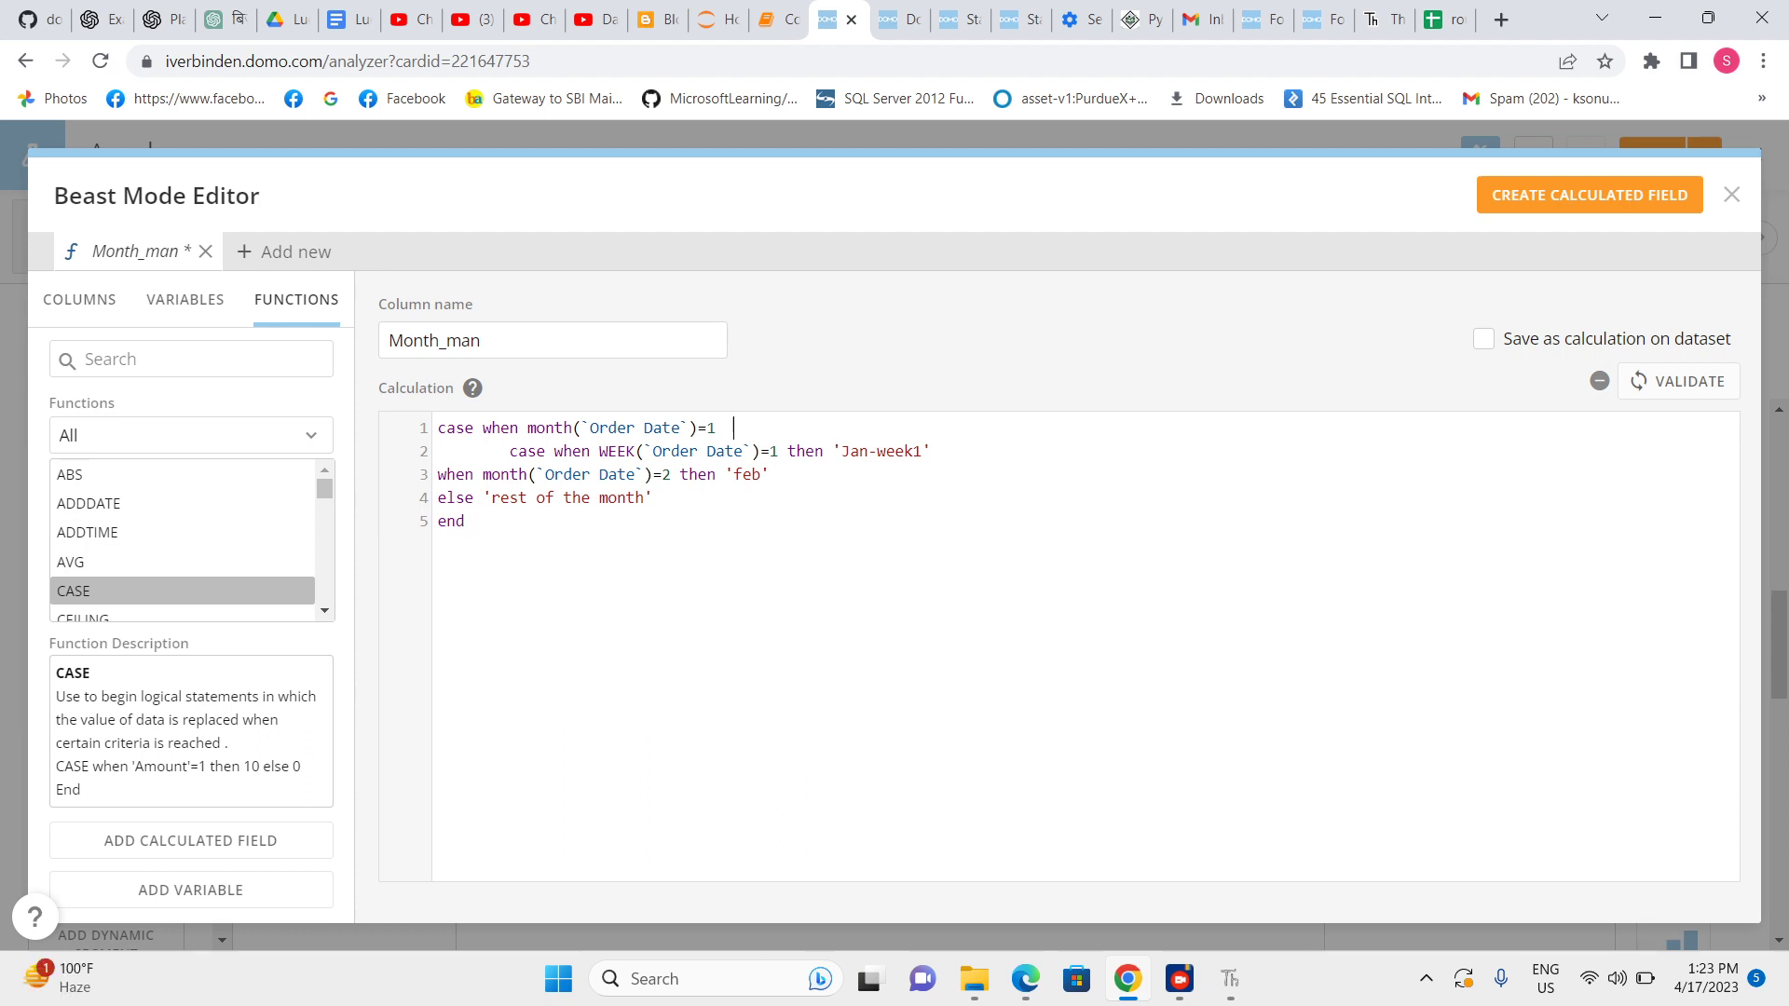
text(the)
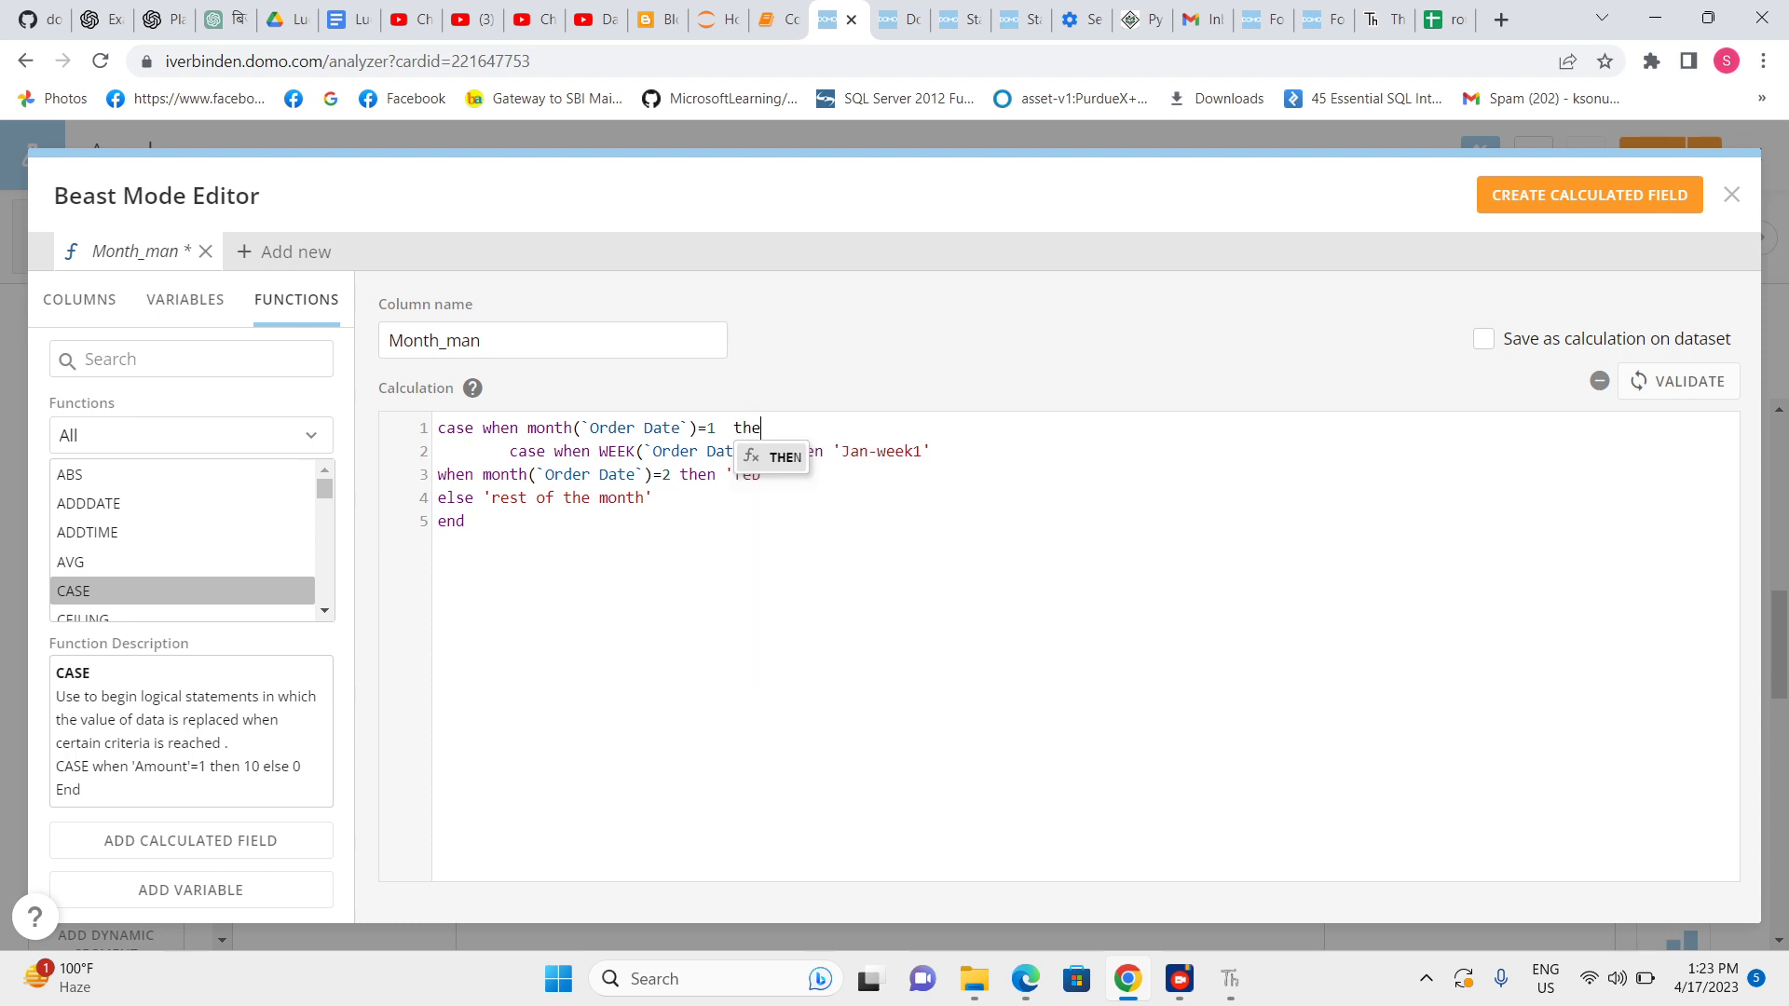
text(n)
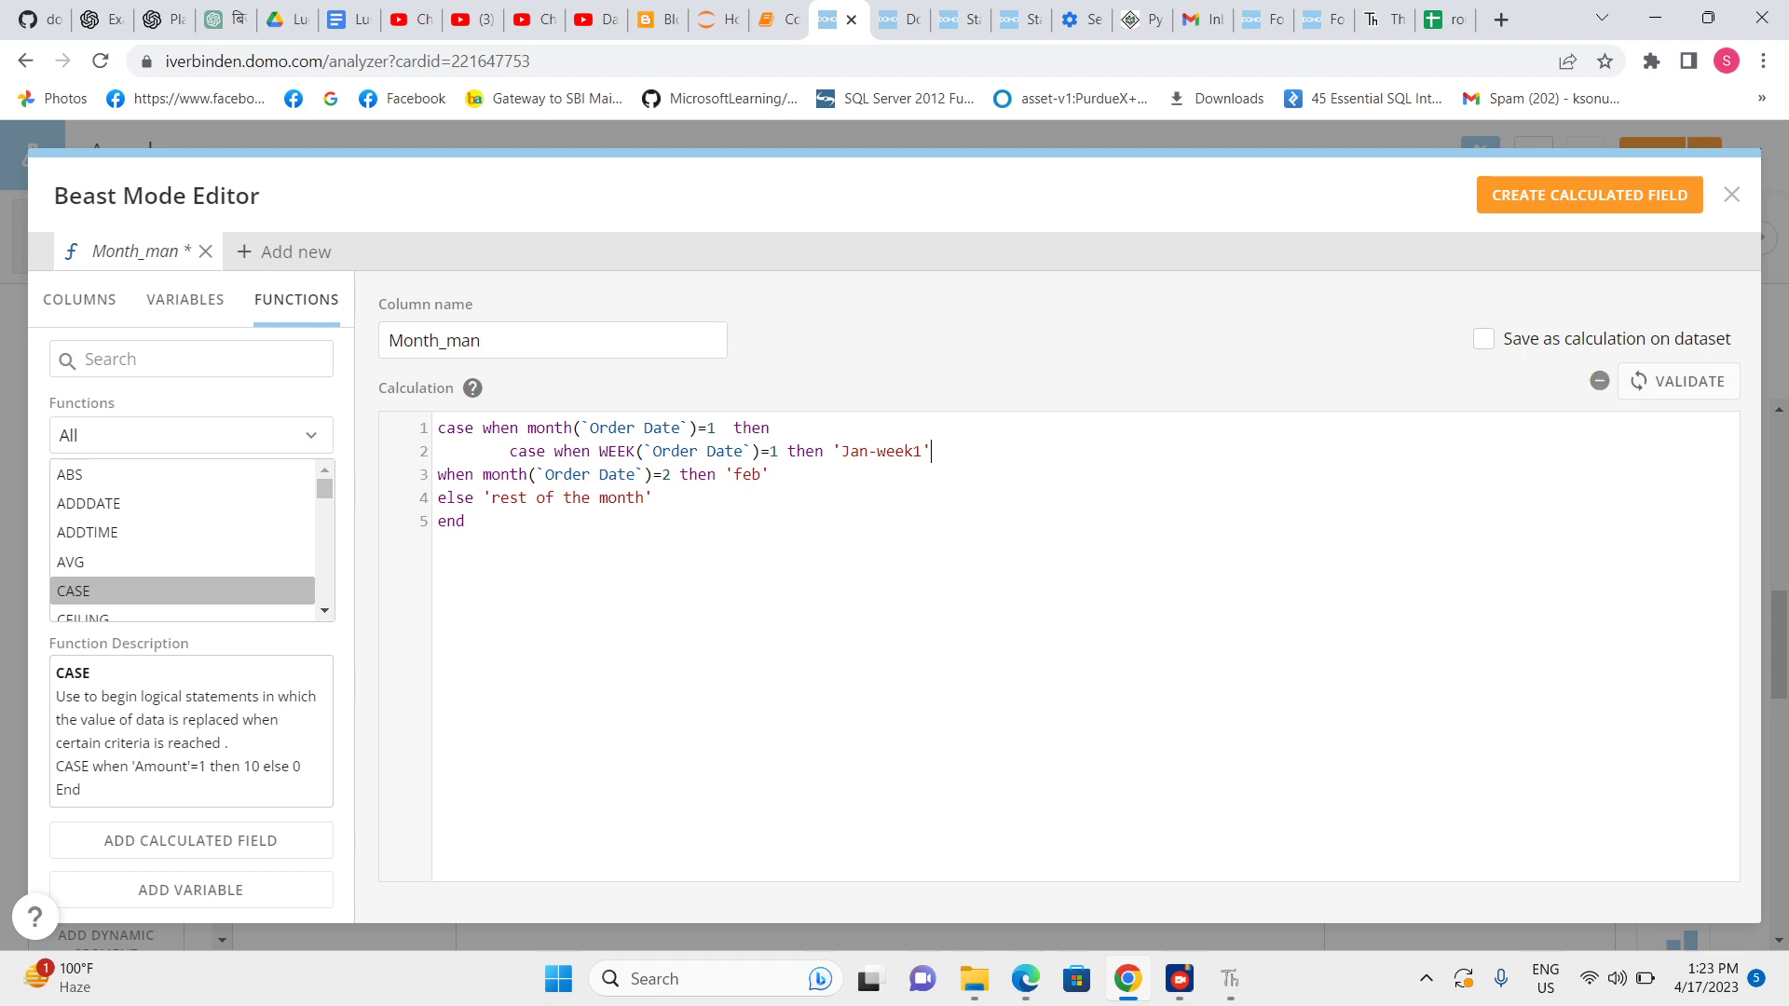
text(end)
Put the January branch's then on its own indented line and its when condition on a new line below case.
key(Return)
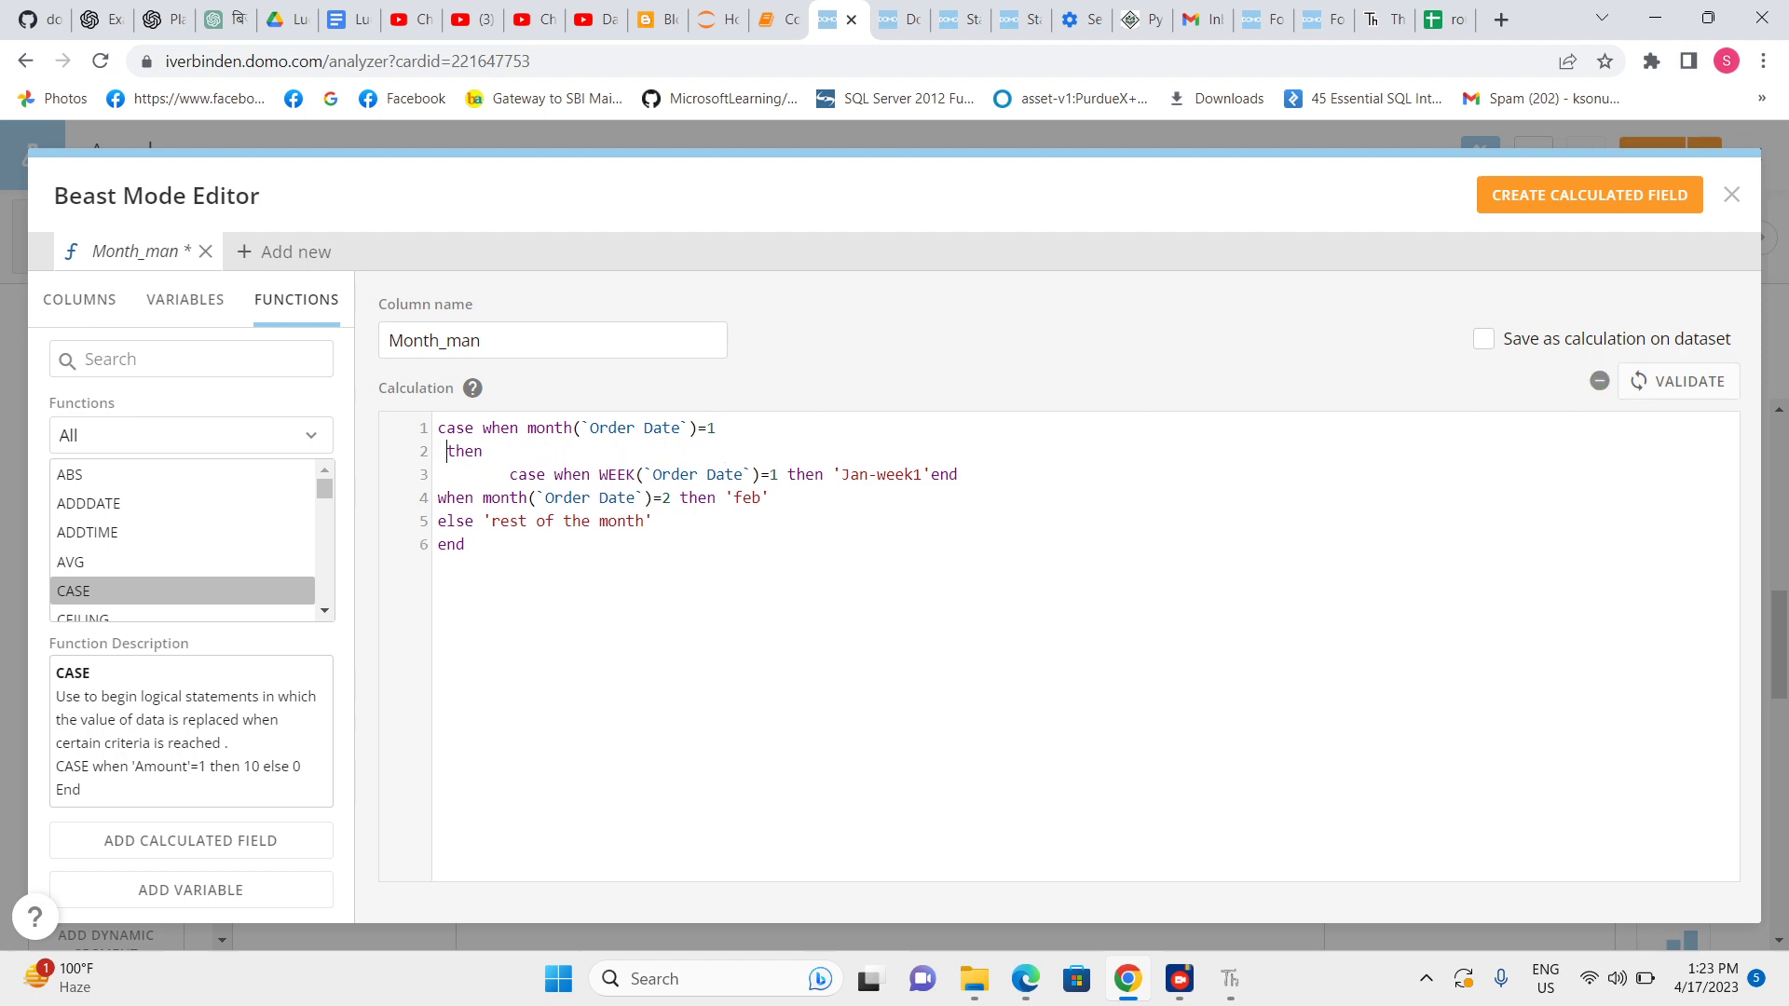
key(BackSpace)
key(BackSpace)
drag(510, 475, 966, 474)
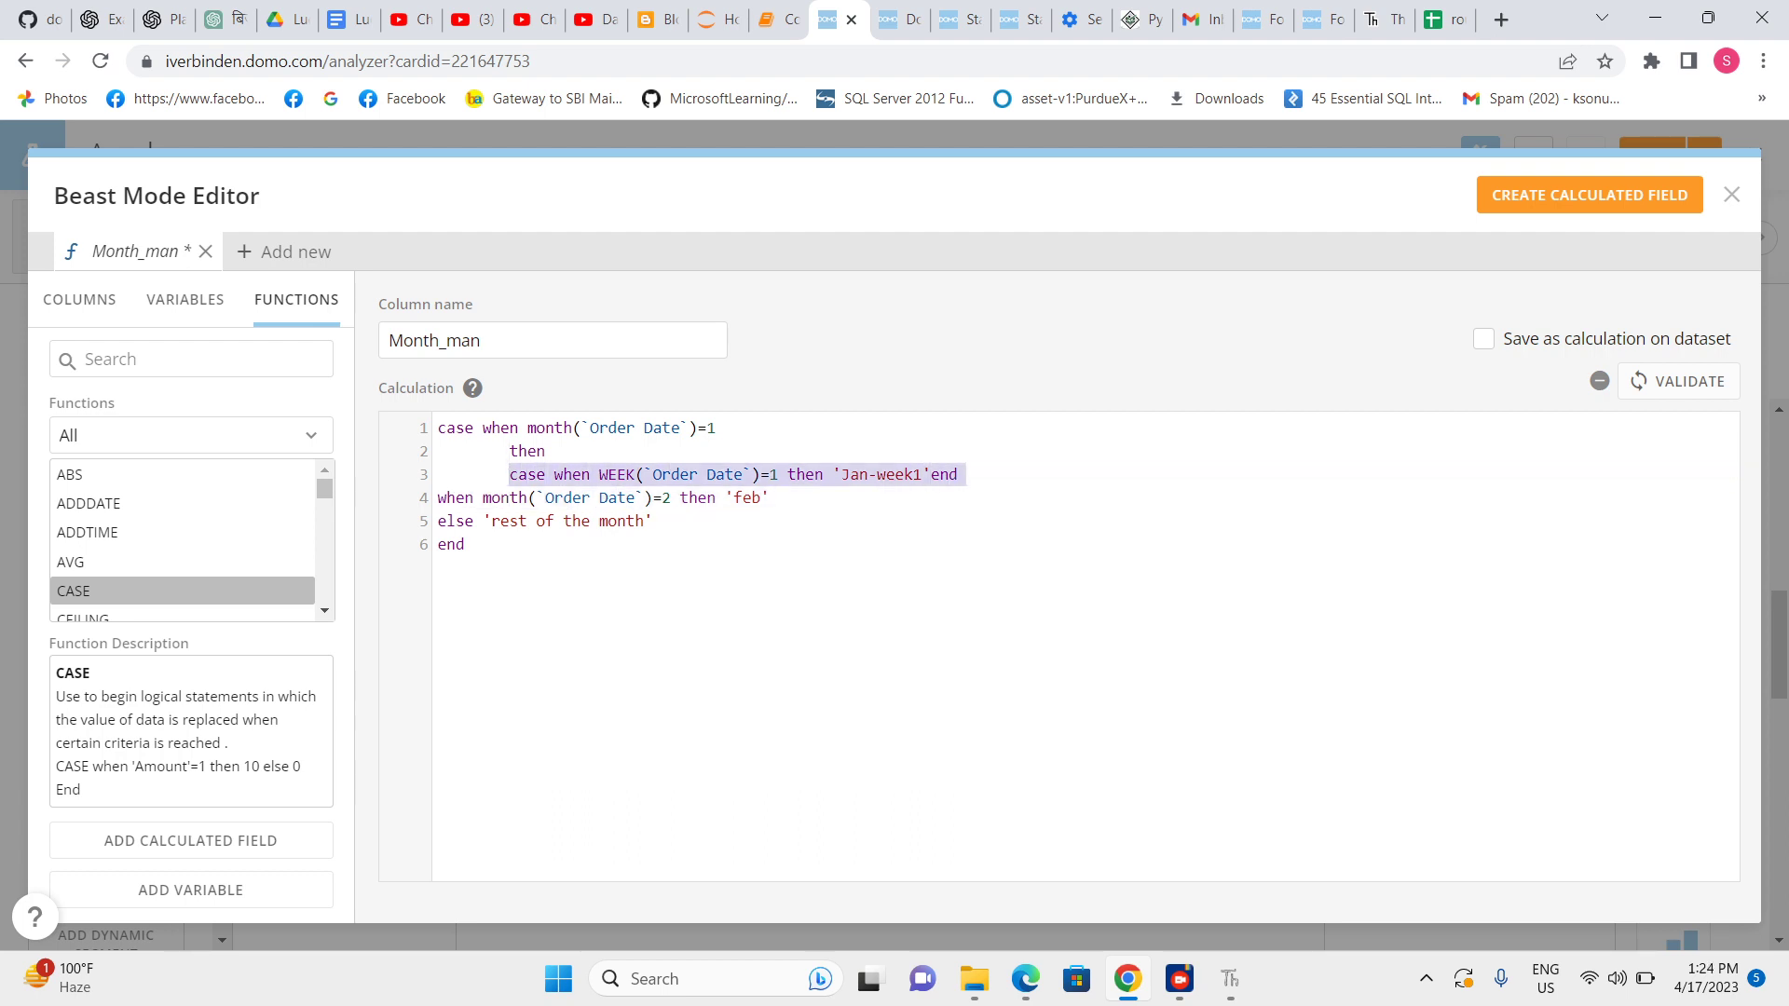
click(967, 474)
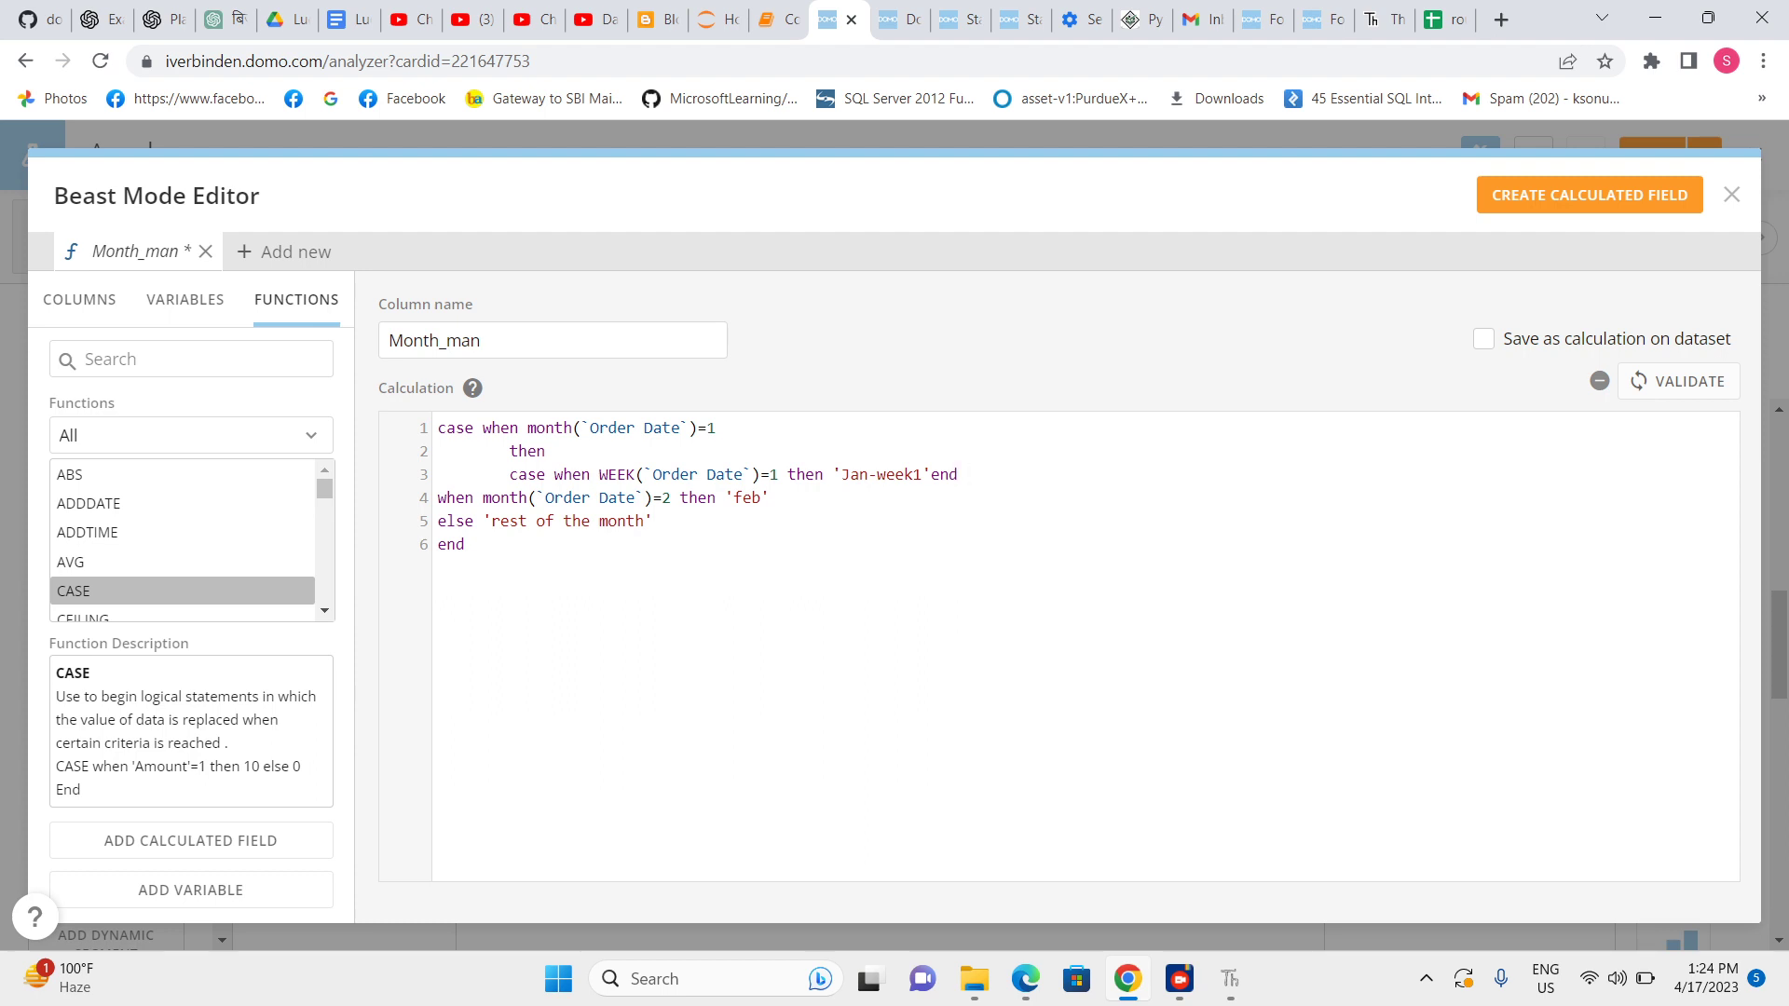
key(Return)
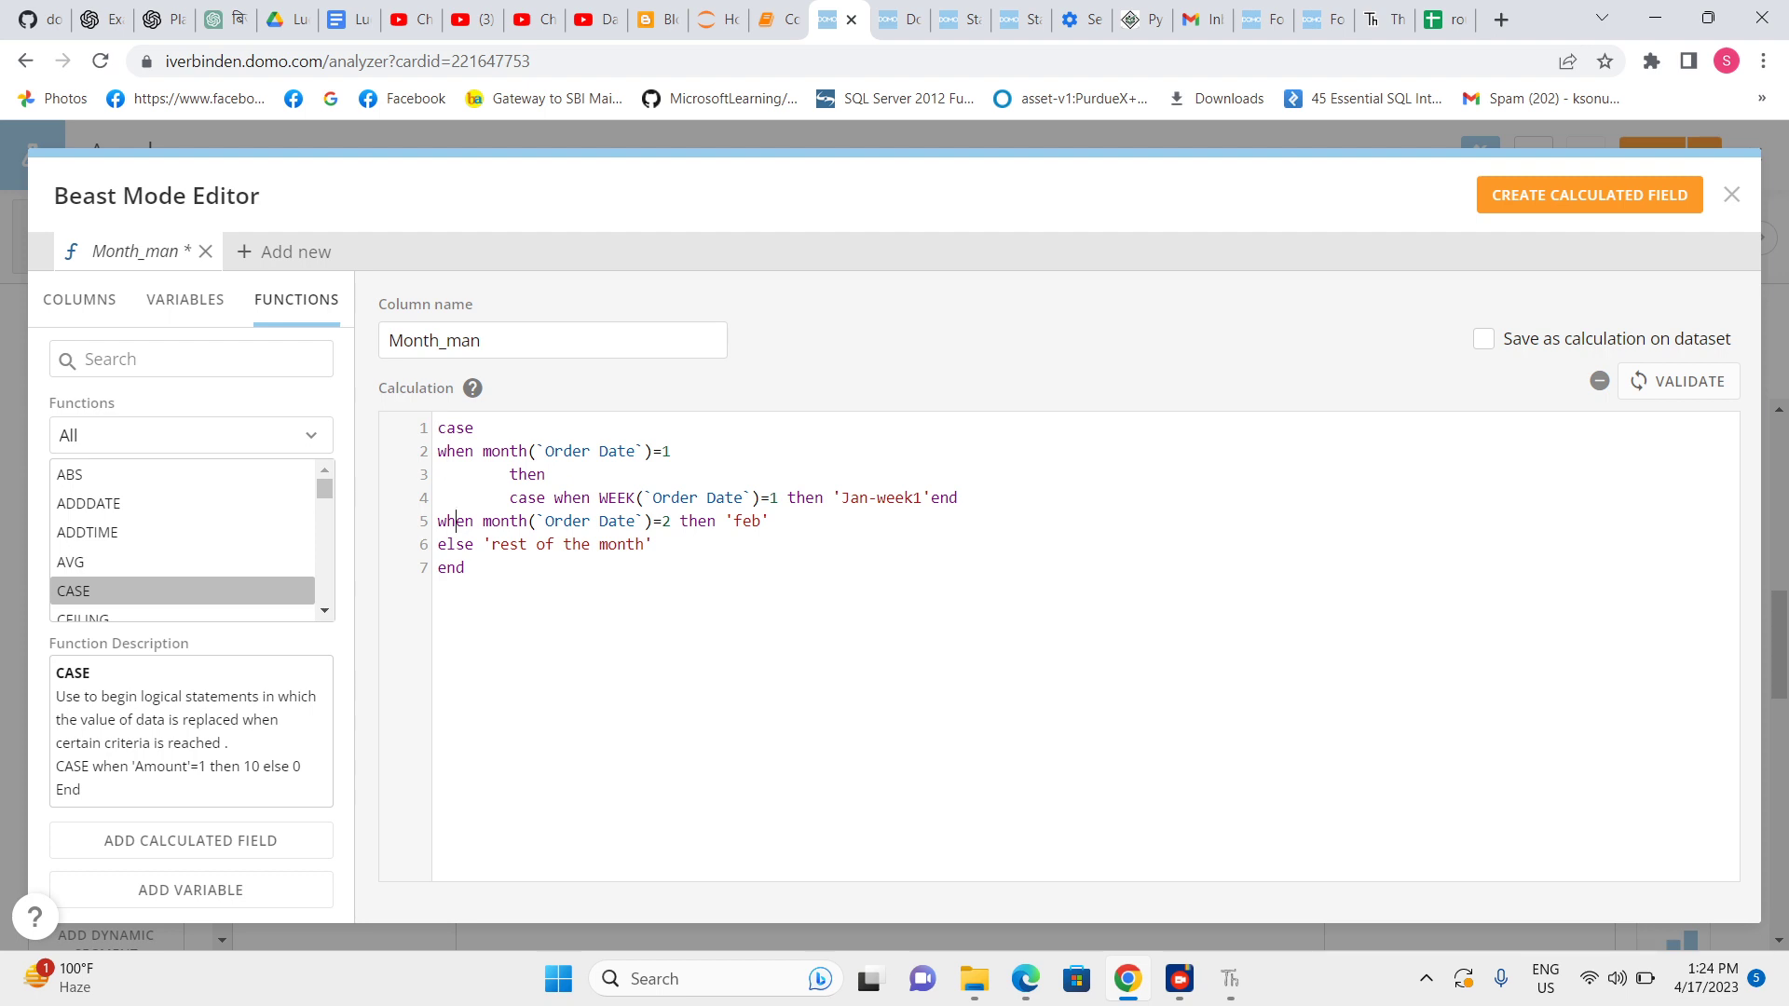
Add else 'jan-other-week' before the end of January's nested WEEK case.
click(446, 544)
text(else '')
click(997, 498)
key(BackSpace)
text(jan)
text(-otherw)
text(eek)
text(-)
drag(509, 497, 768, 522)
click(654, 544)
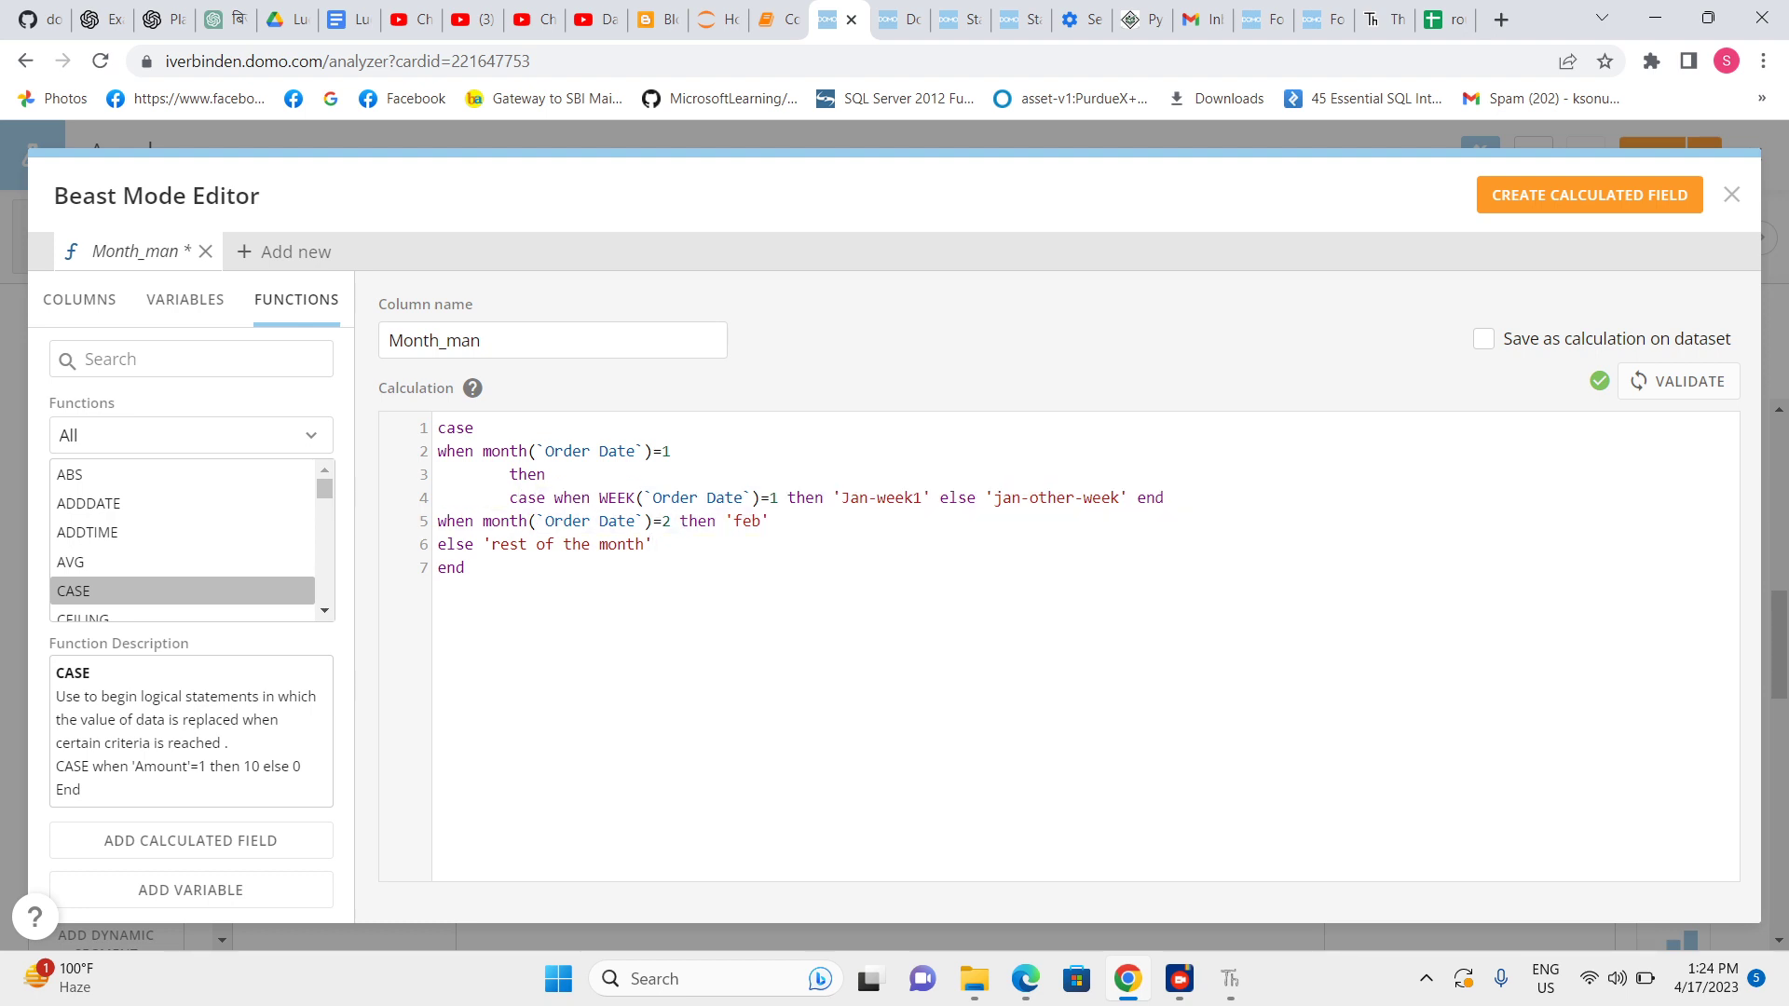
Copy January's complete nested WEEK case onto a new line after the February condition's then.
drag(509, 497, 1172, 498)
key(ctrl+c)
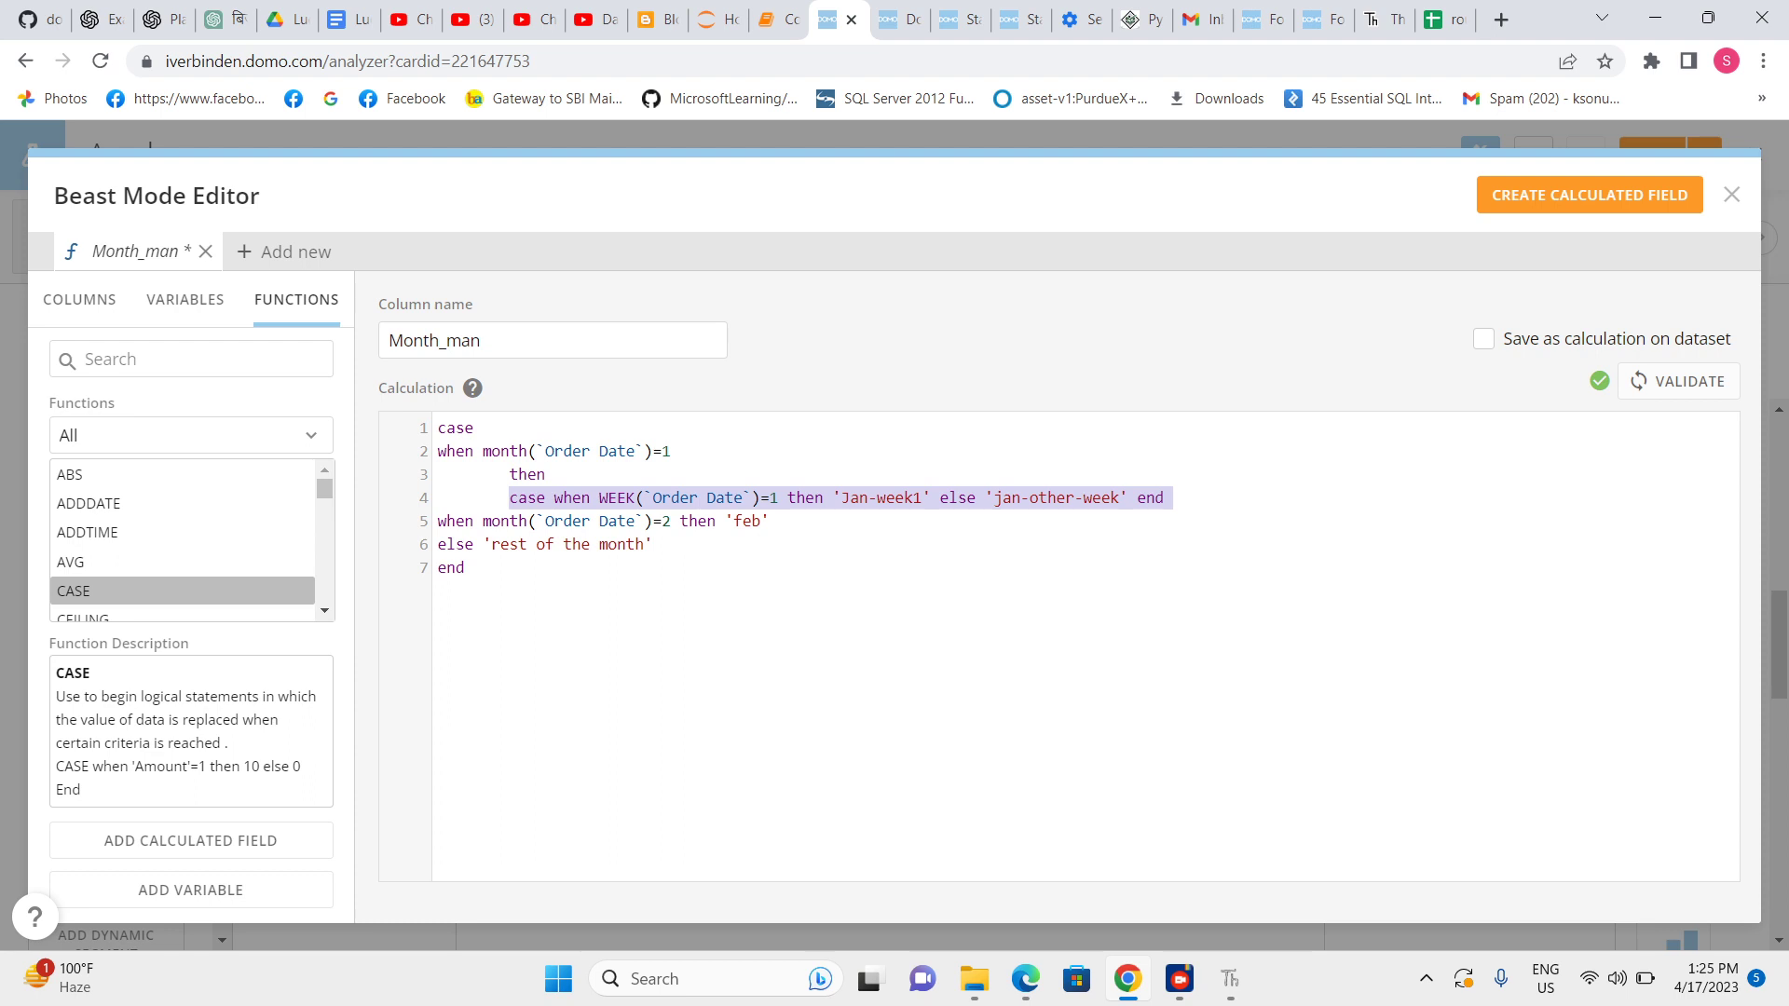
click(680, 521)
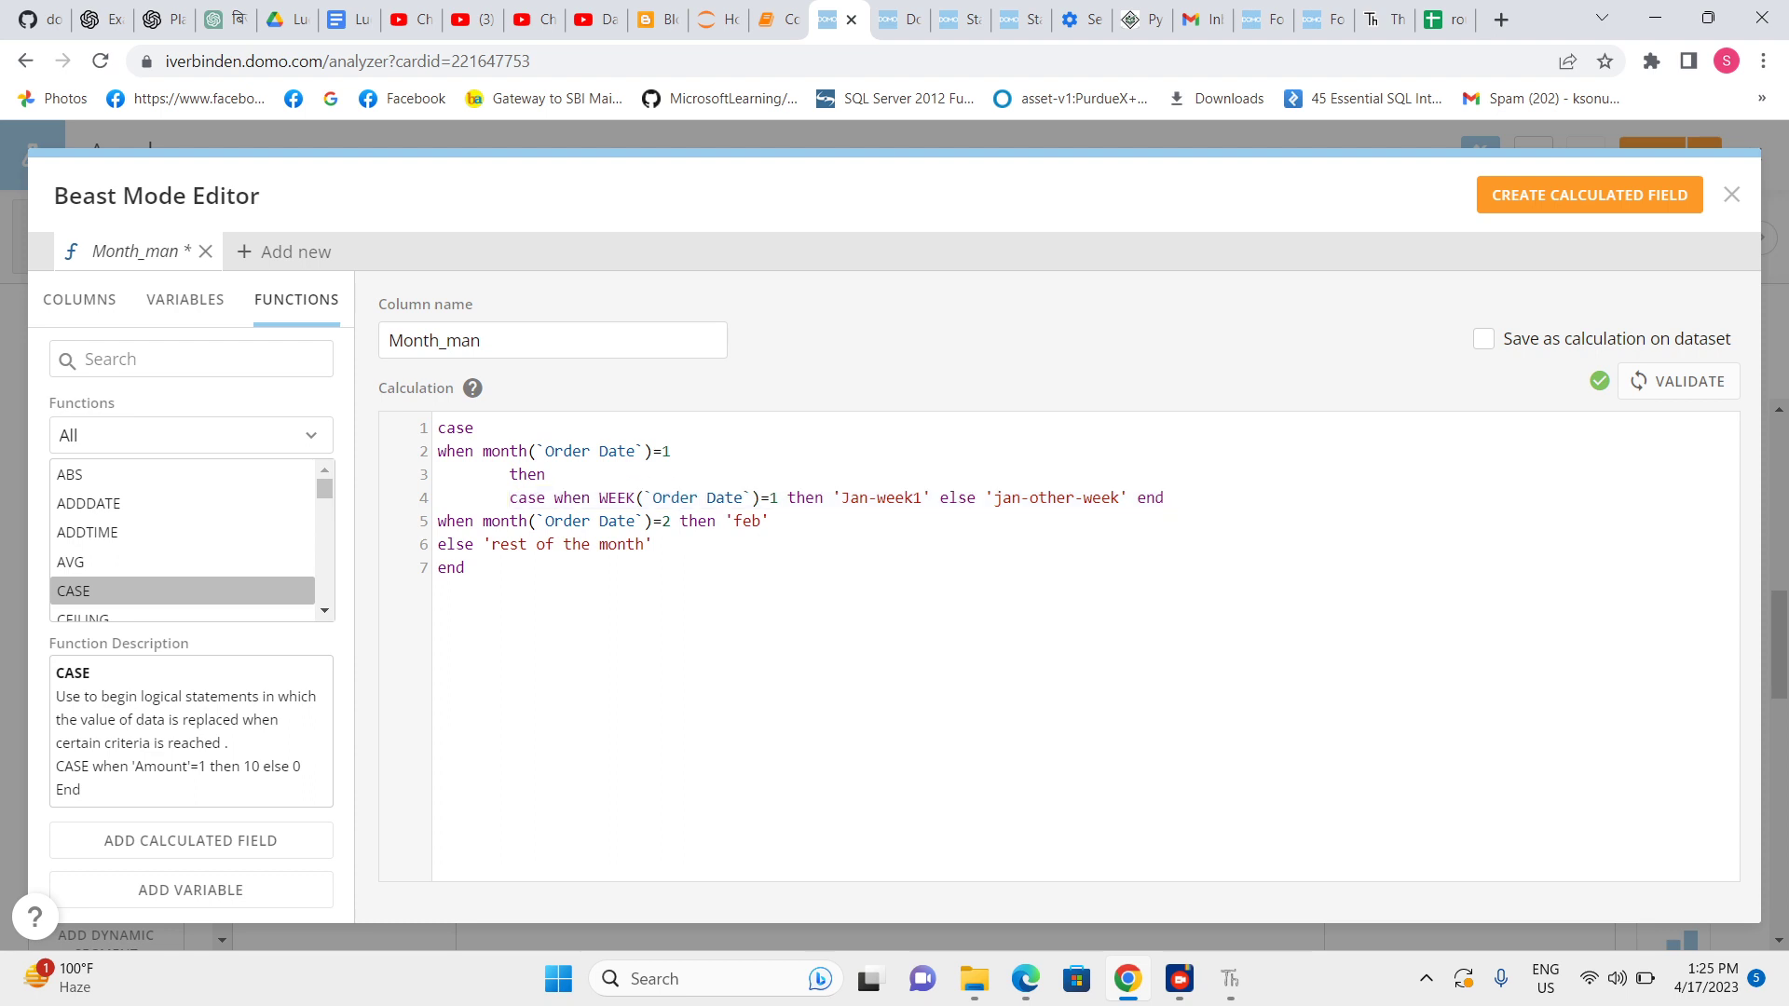
key(Return)
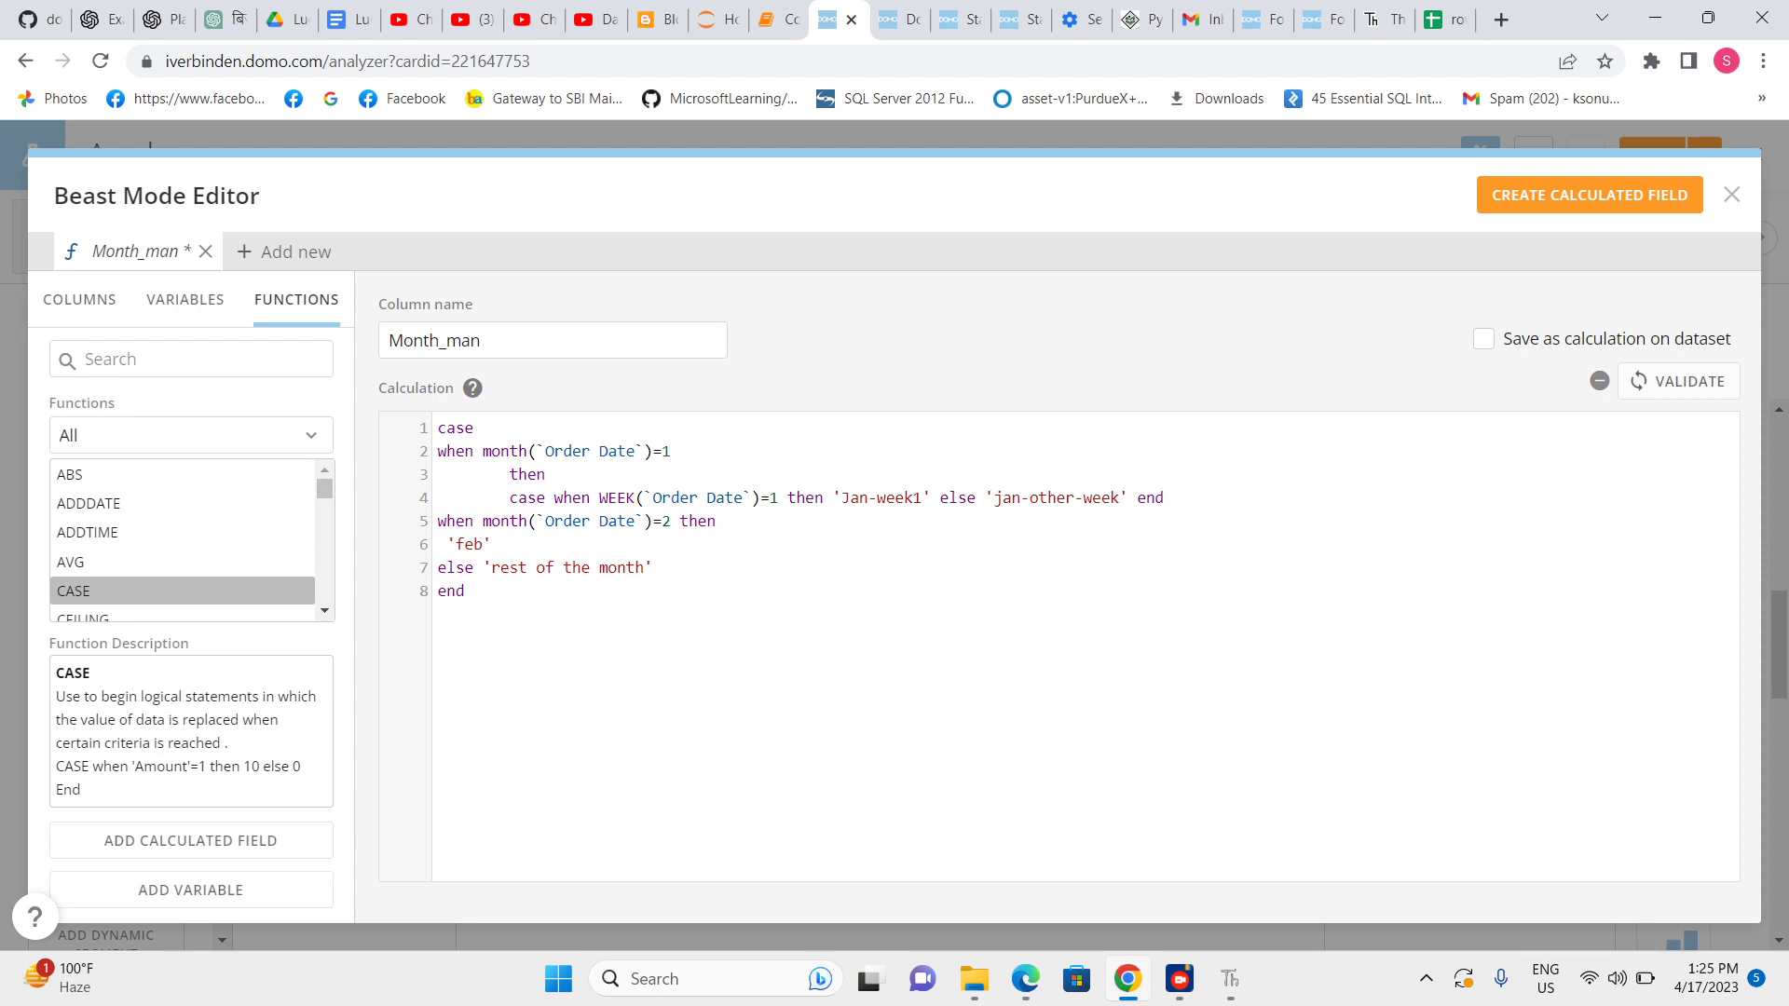
key(ctrl+v)
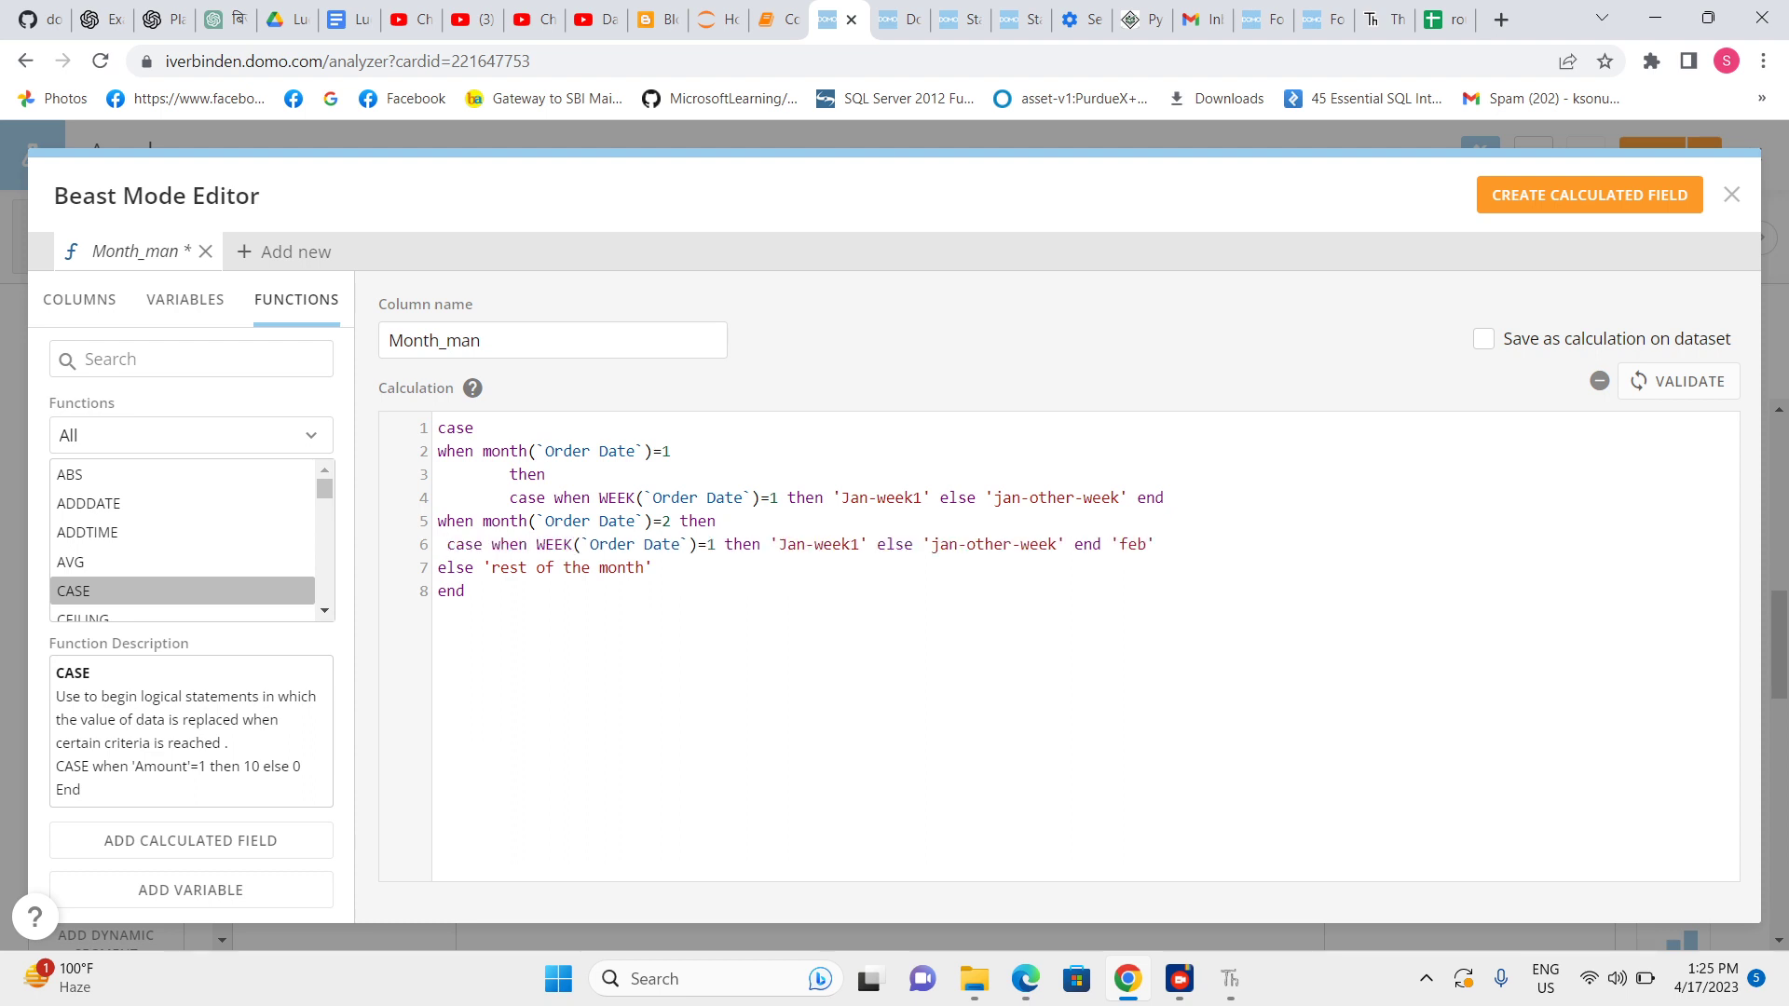
Remove the leftover 'feb' after February's nested case and change that case's else result to 'feb-other-week'.
key(shift+Right)
key(shift+Right)
key(shift+Right)
key(shift+Right)
key(shift+Right)
key(ctrl+c)
key(BackSpace)
click(958, 544)
key(shift+Left)
key(shift+Left)
key(shift+Left)
key(ctrl+v)
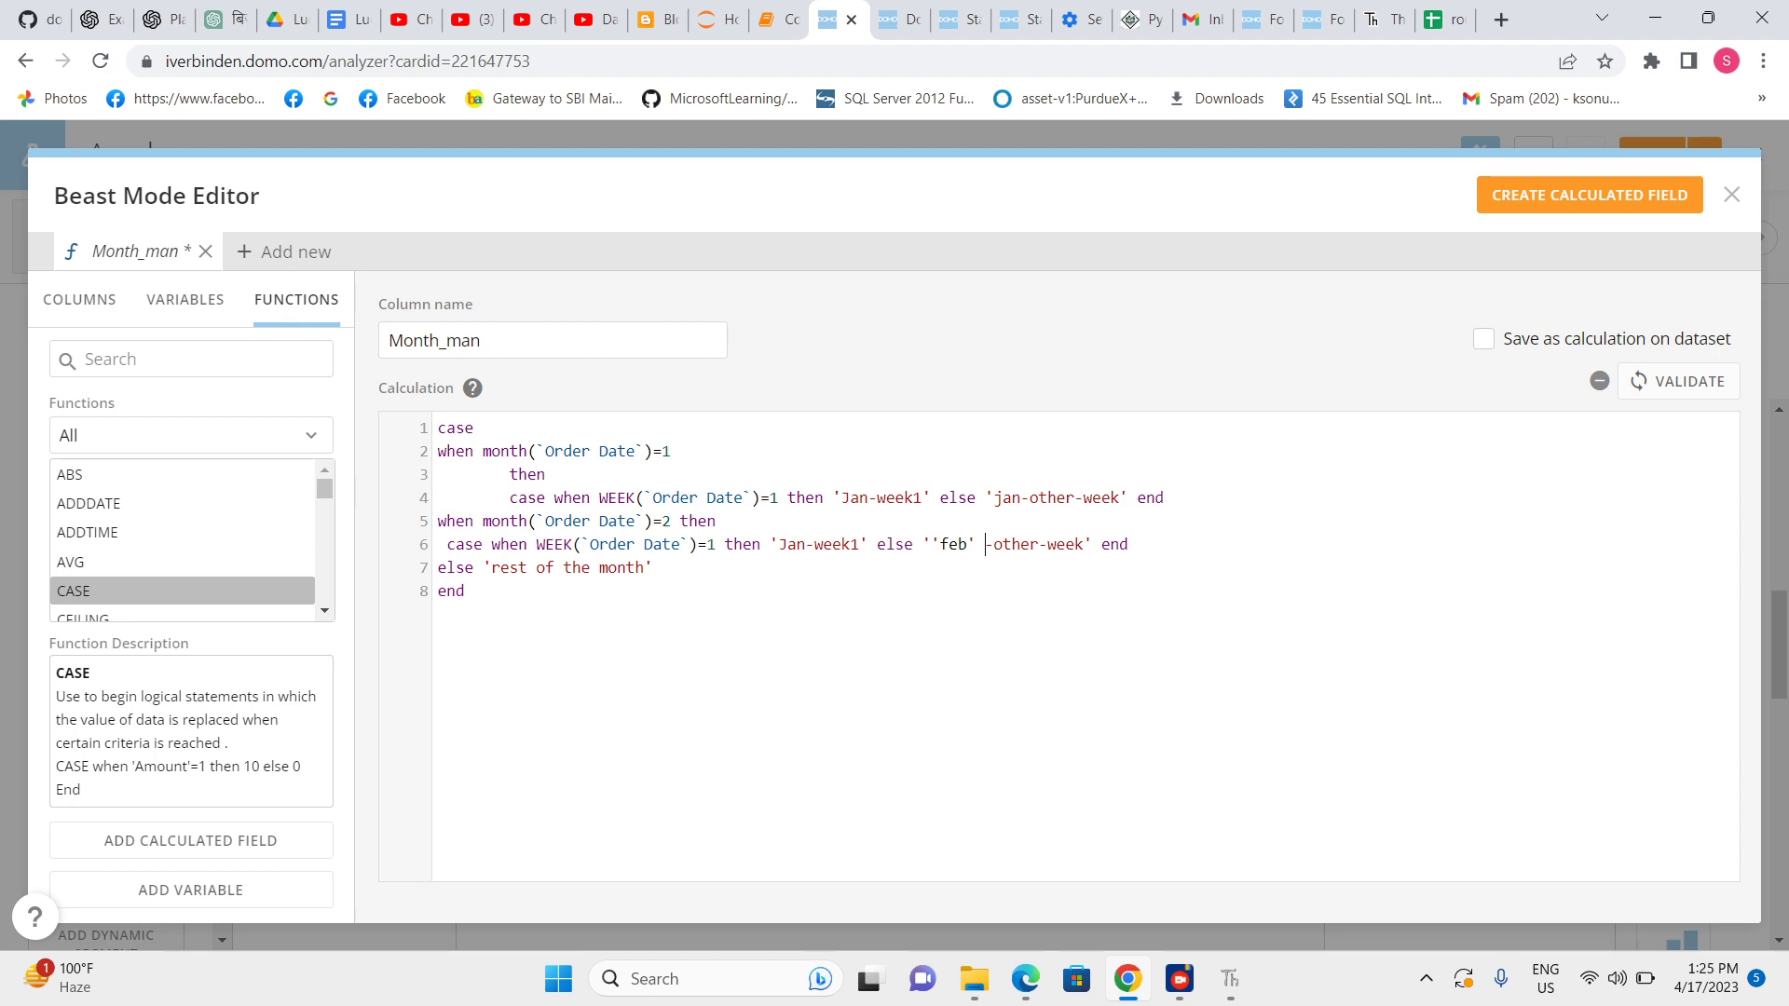
key(BackSpace)
key(BackSpace)
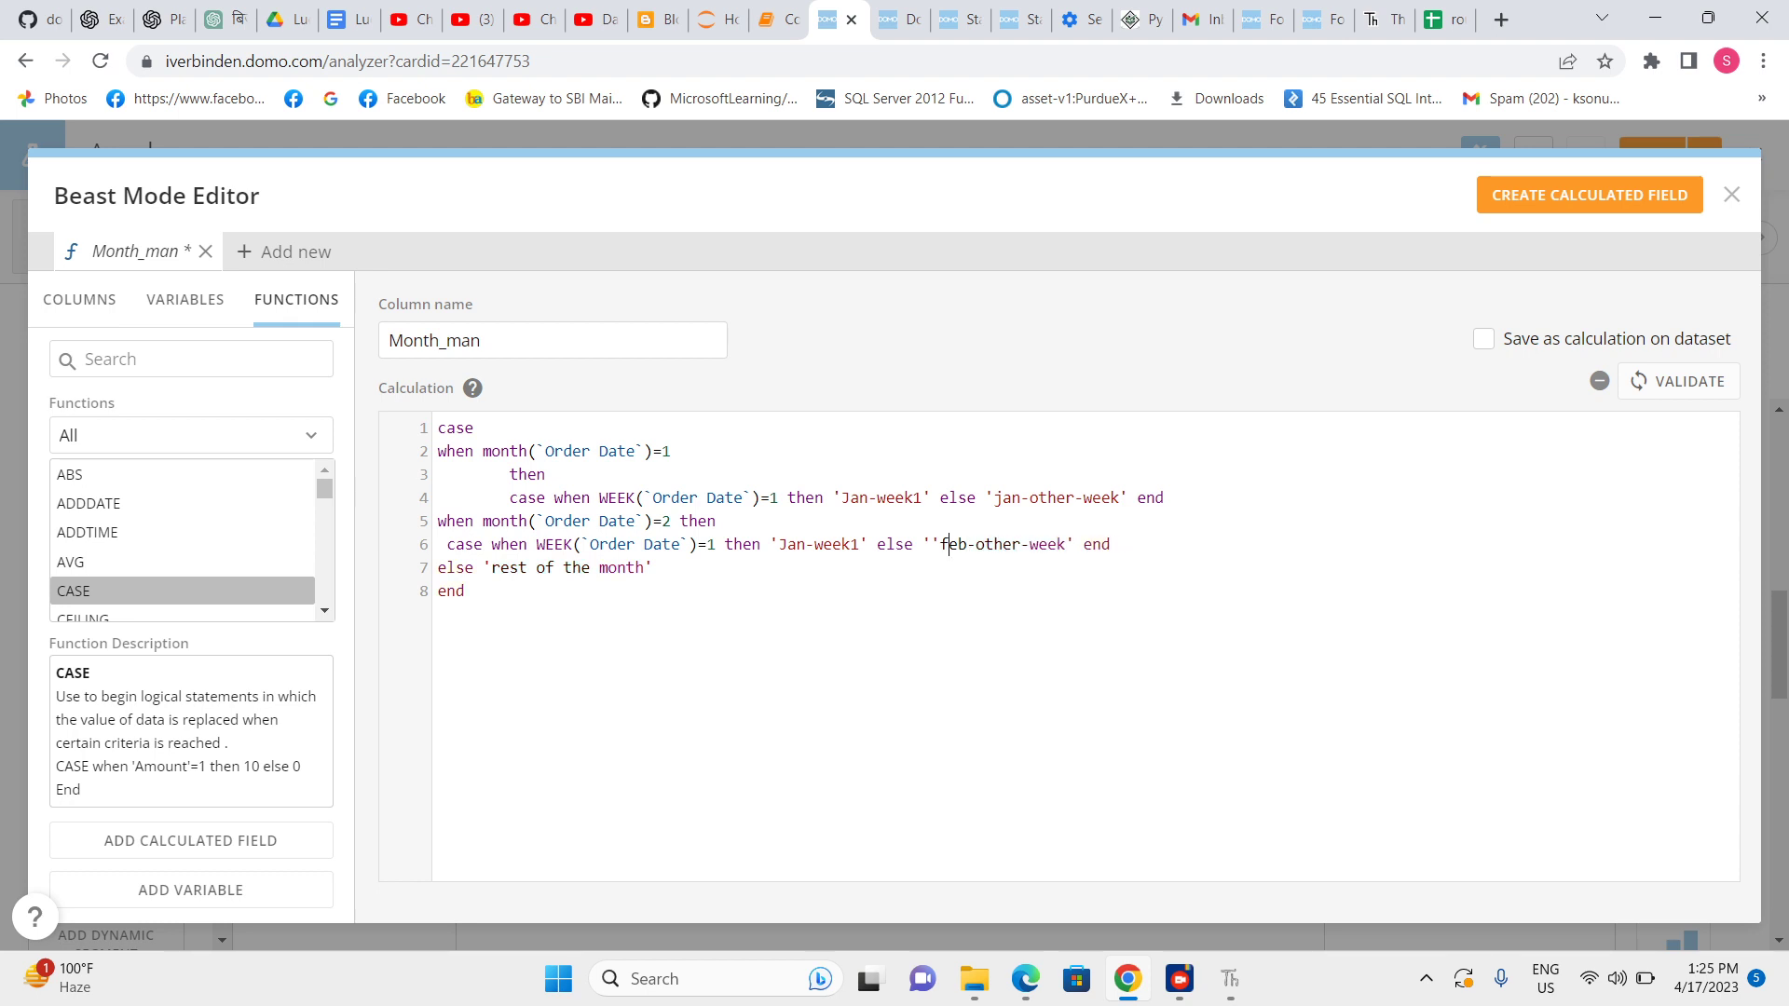
key(ctrl+Left)
key(BackSpace)
Change the then result of February's nested WEEK case to 'feb-week1'.
key(BackSpace)
key(BackSpace)
key(BackSpace)
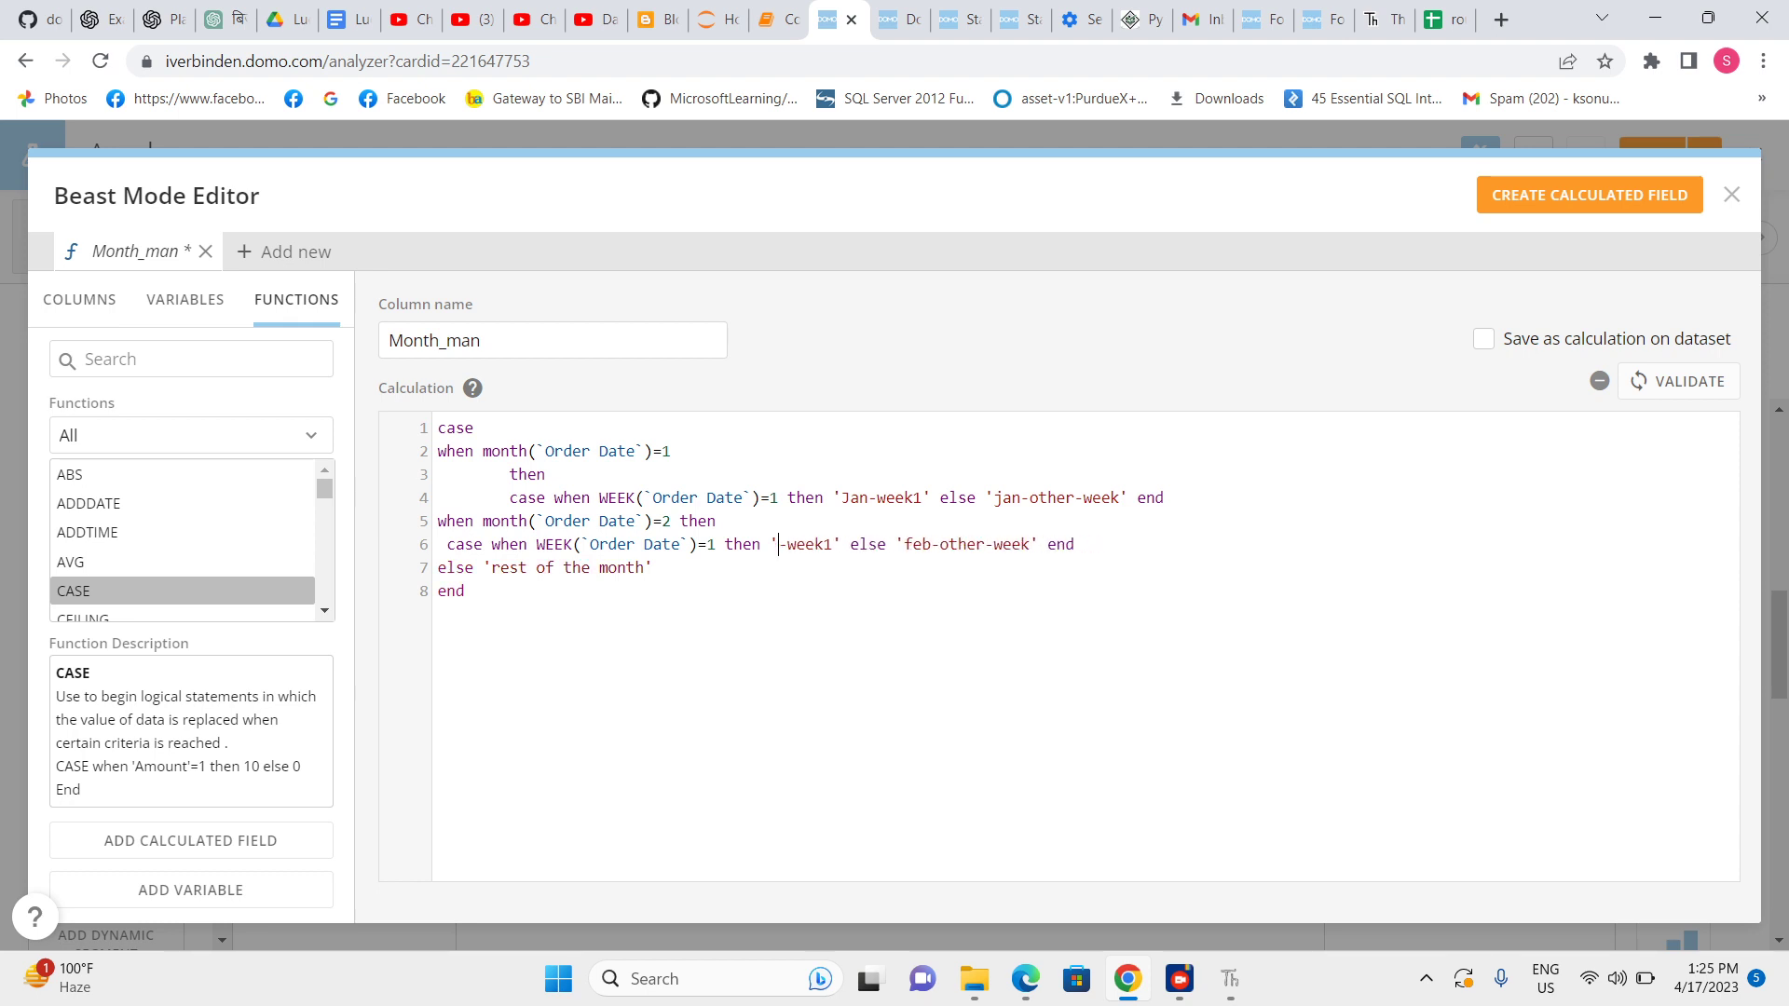
text(feb)
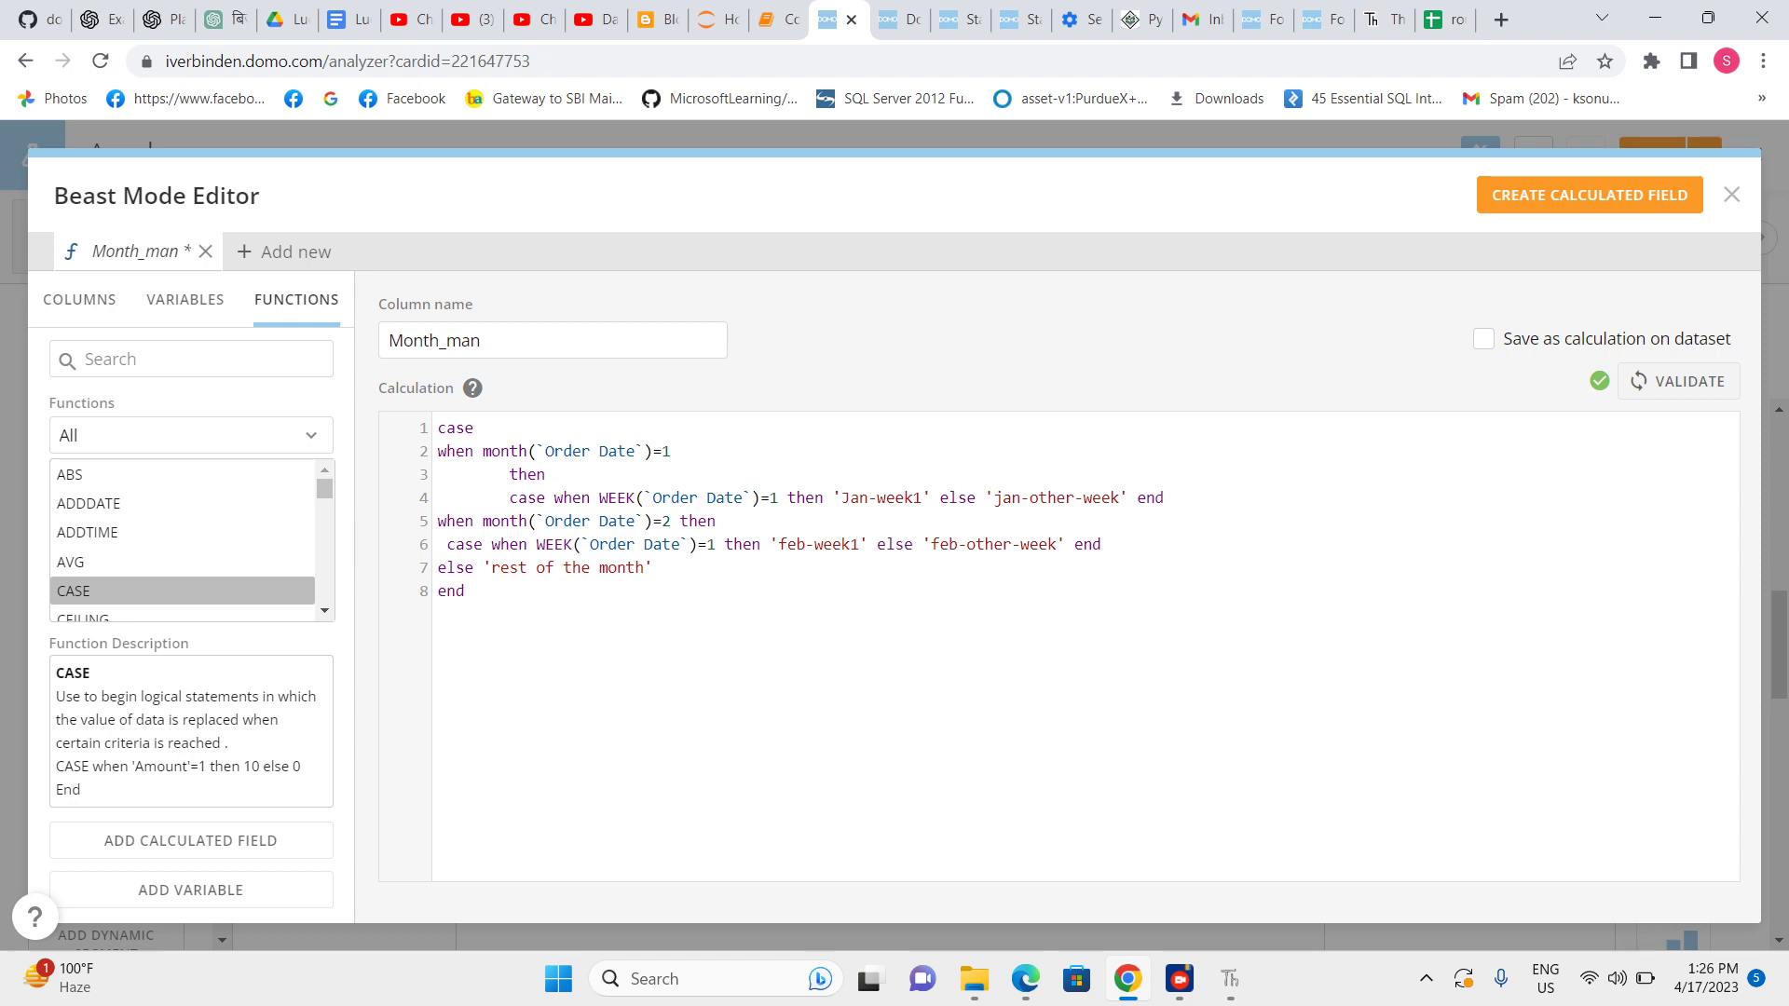
Start a third-level case when on a new line under January's WEEK condition and insert the Order Date column.
key(shift+Right)
click(824, 498)
key(Return)
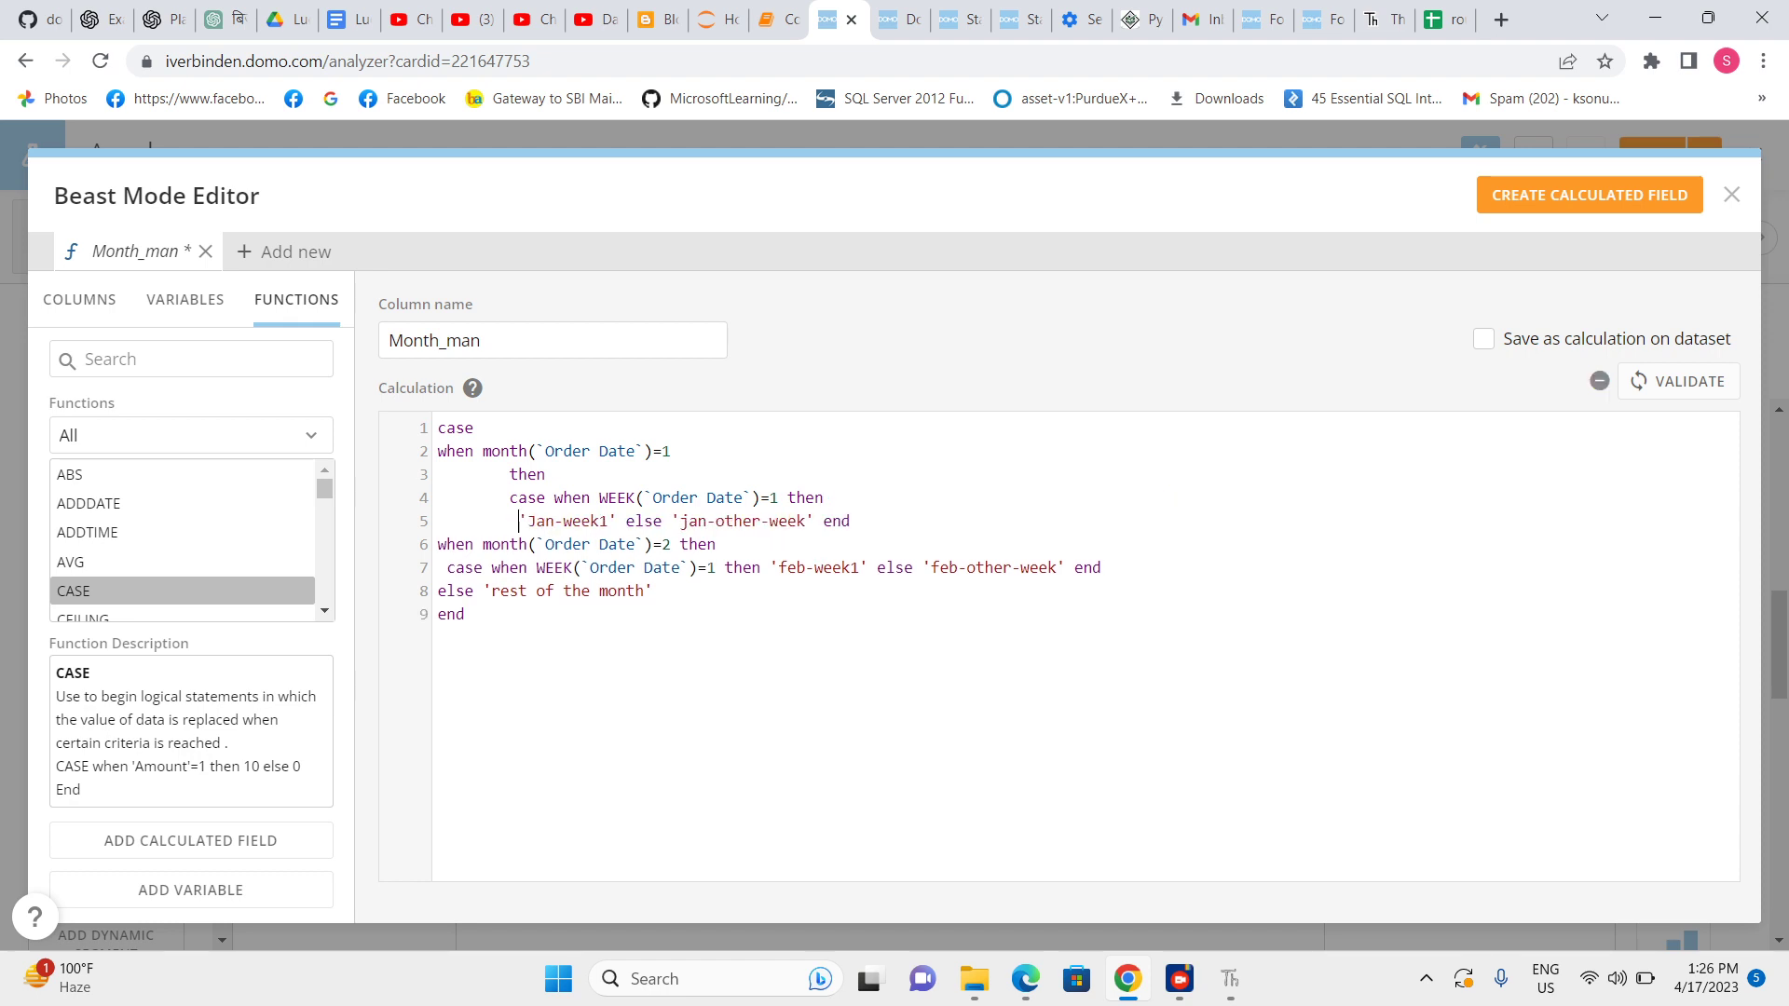
text(case whe)
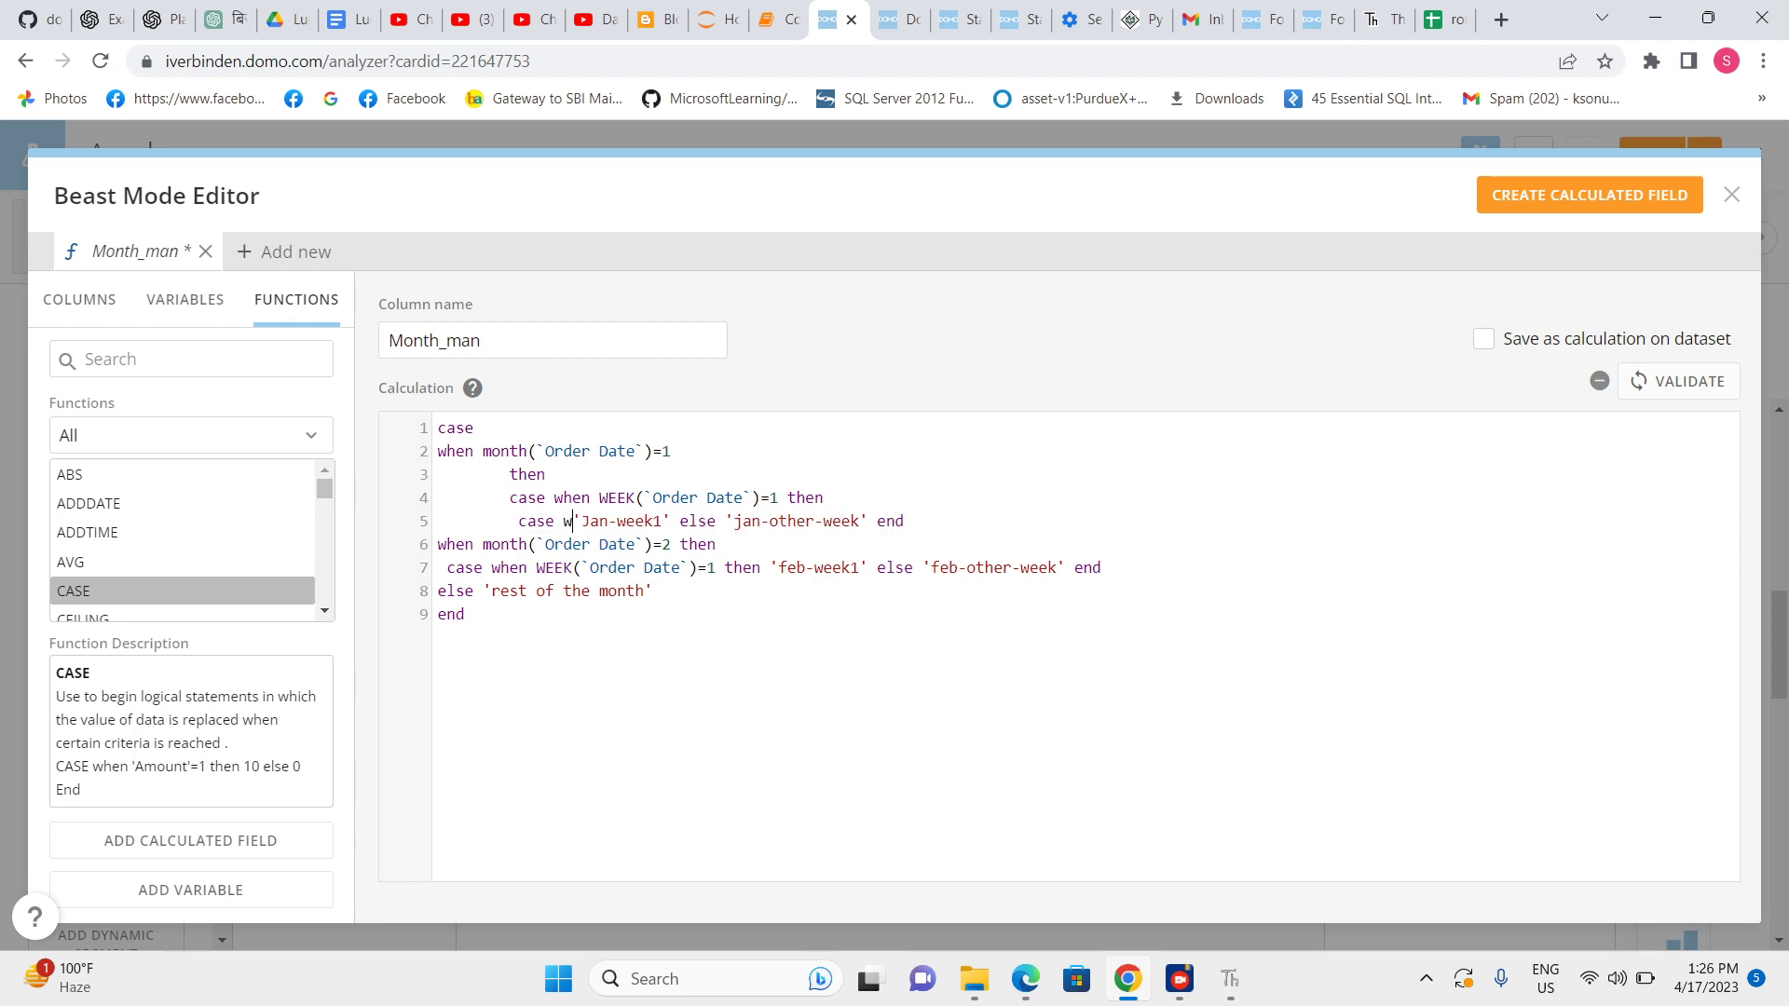
text(n )
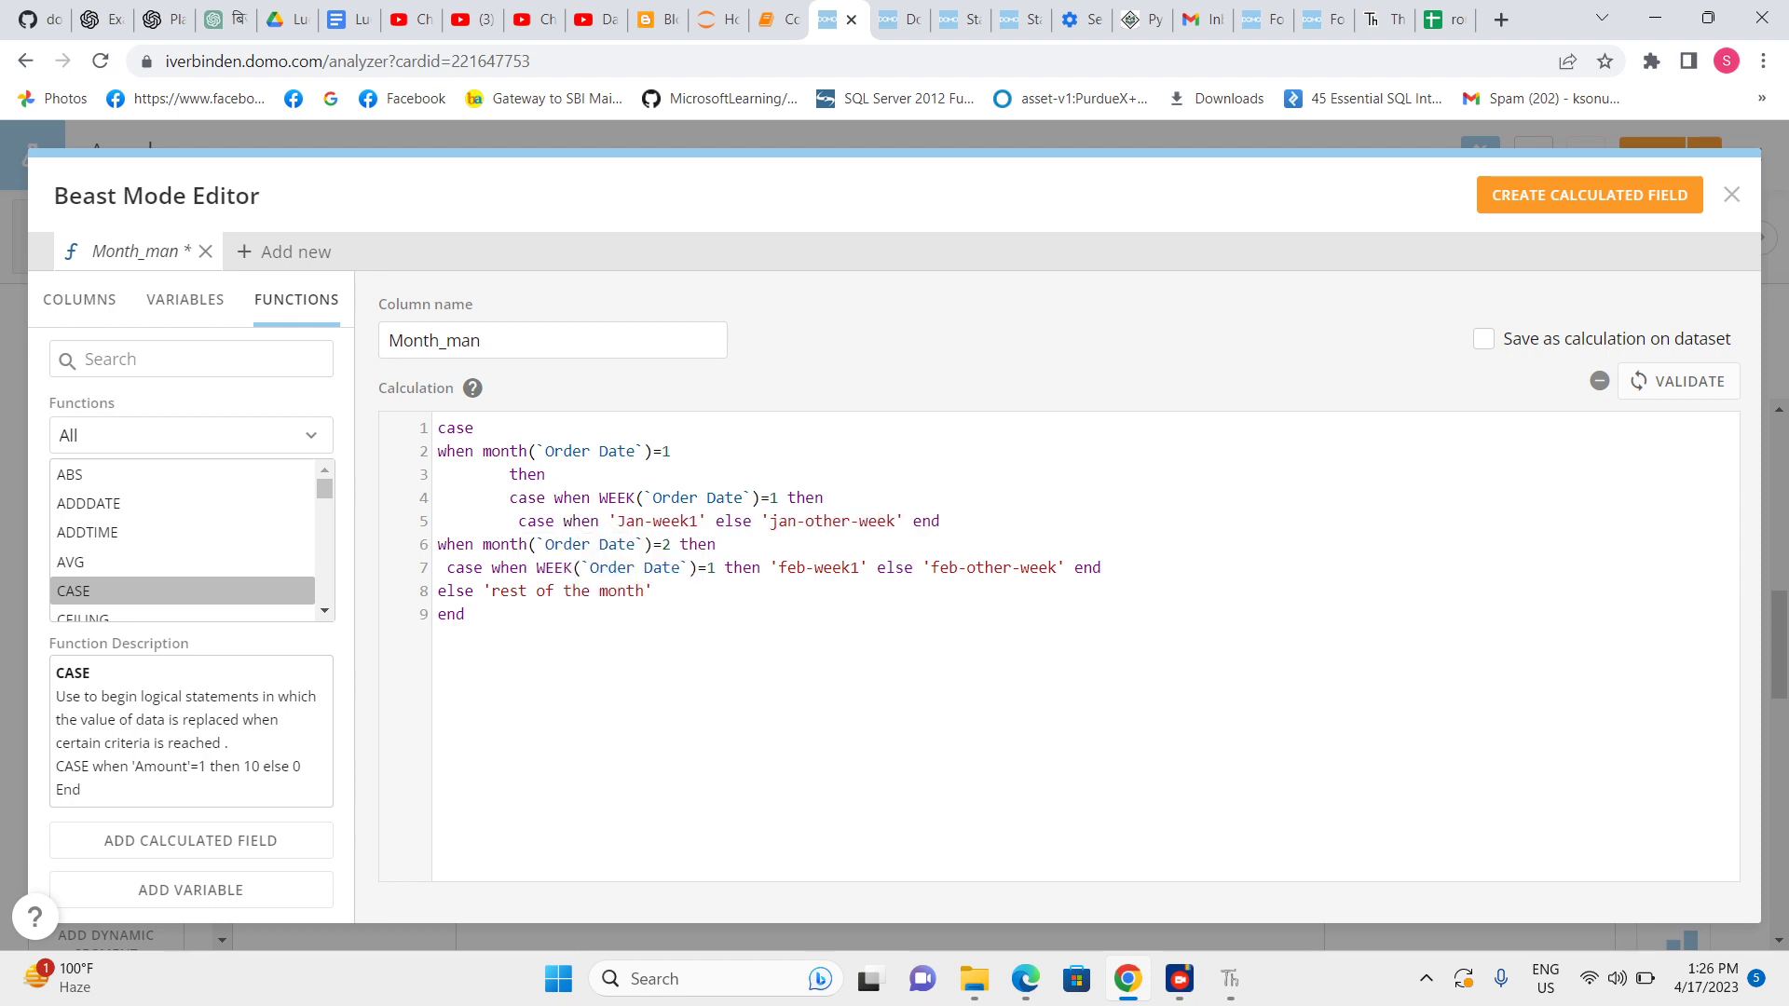
text(order)
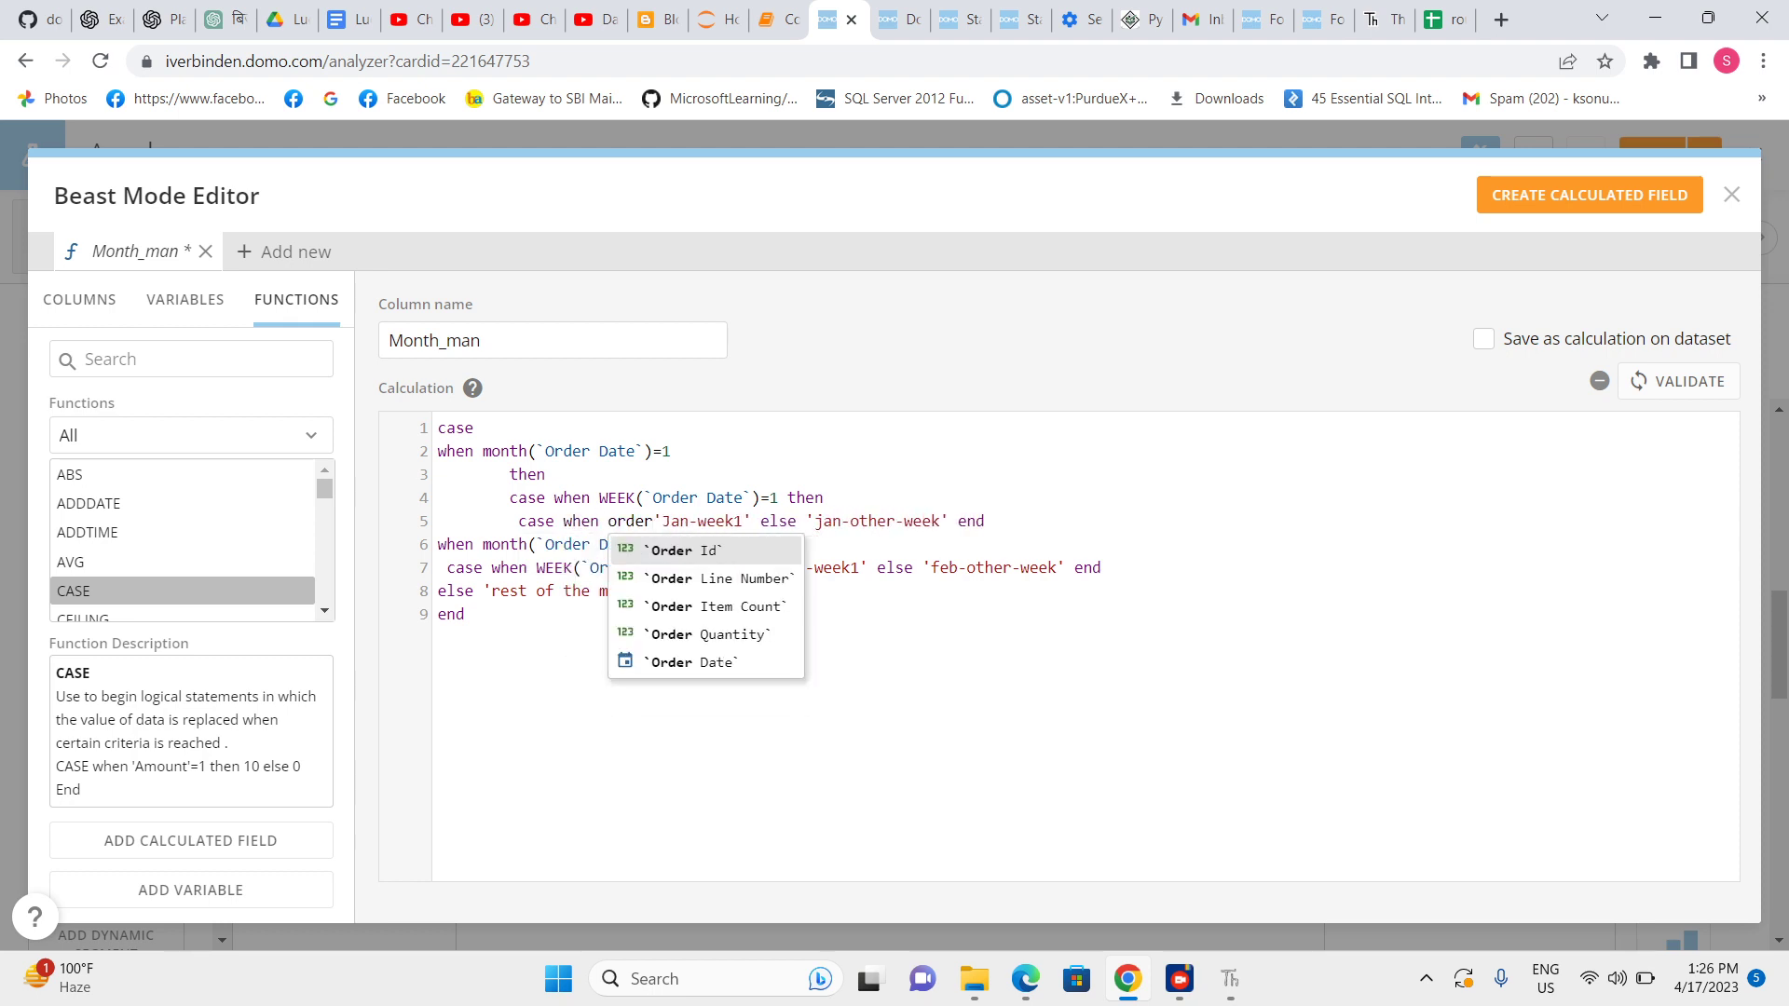
key(Down)
key(Down)
key(Down)
key(Down)
key(Return)
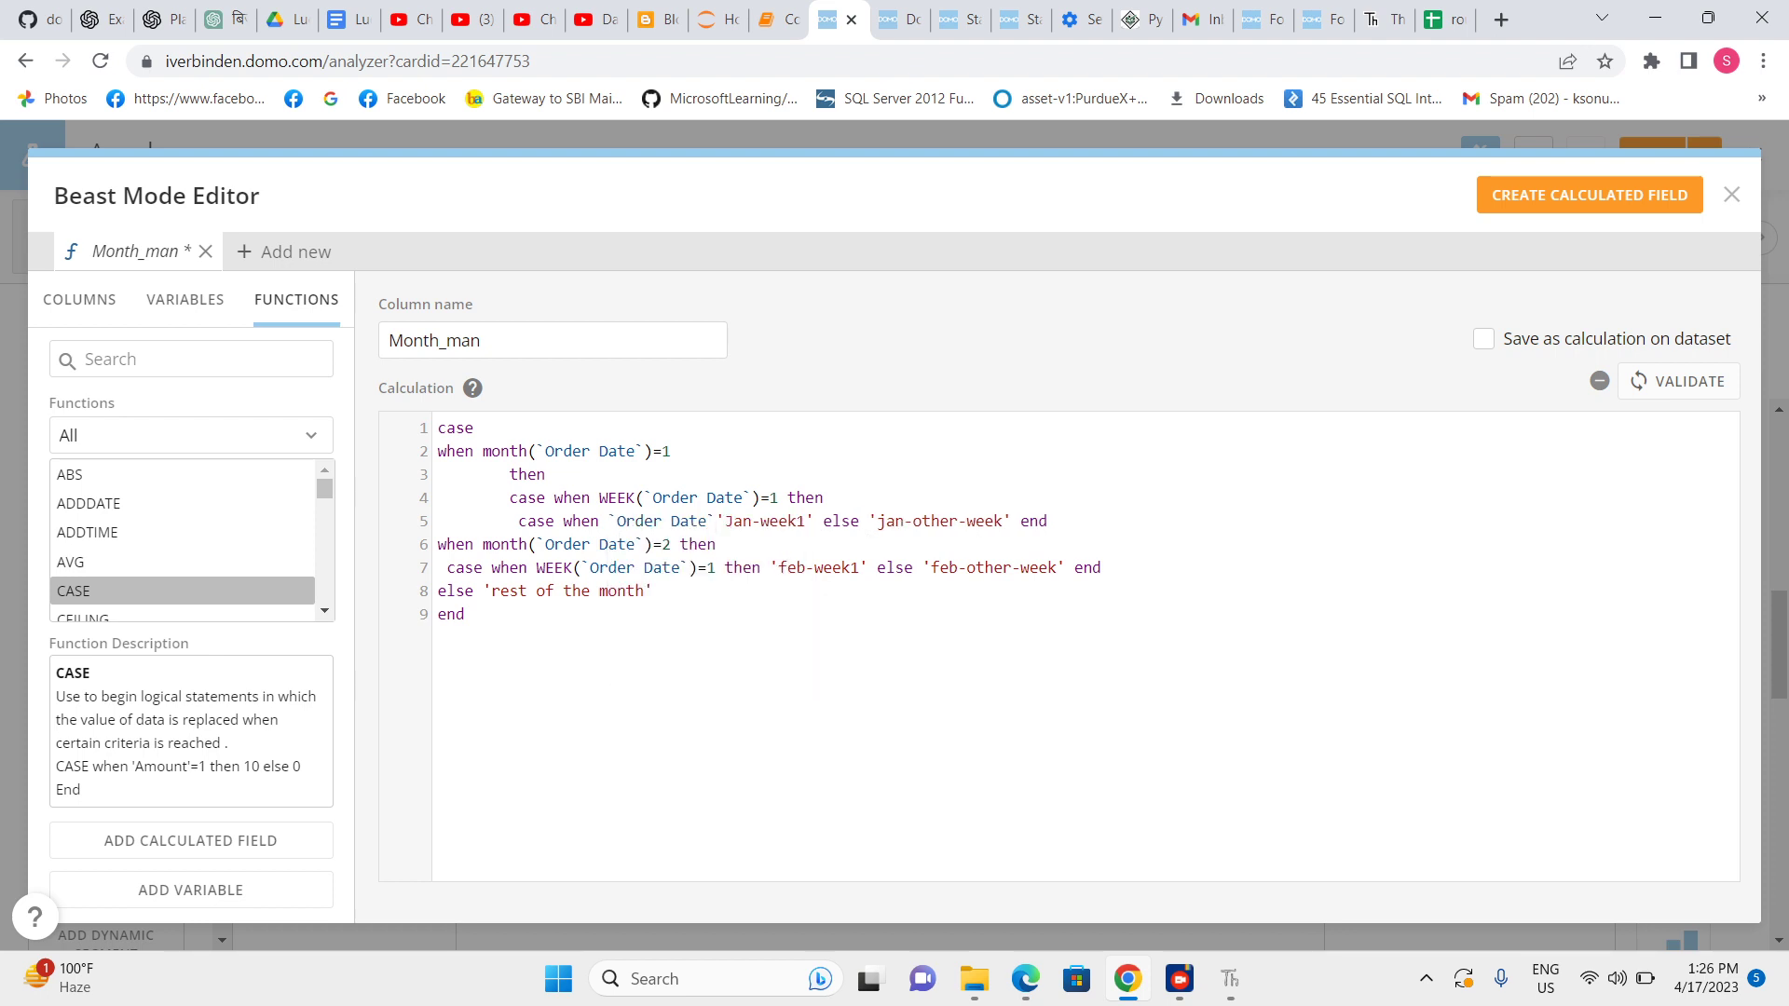
Wrap the third-level case's Order Date in the day function, compare it to 4, and add then before 'Jan-week1'.
text())
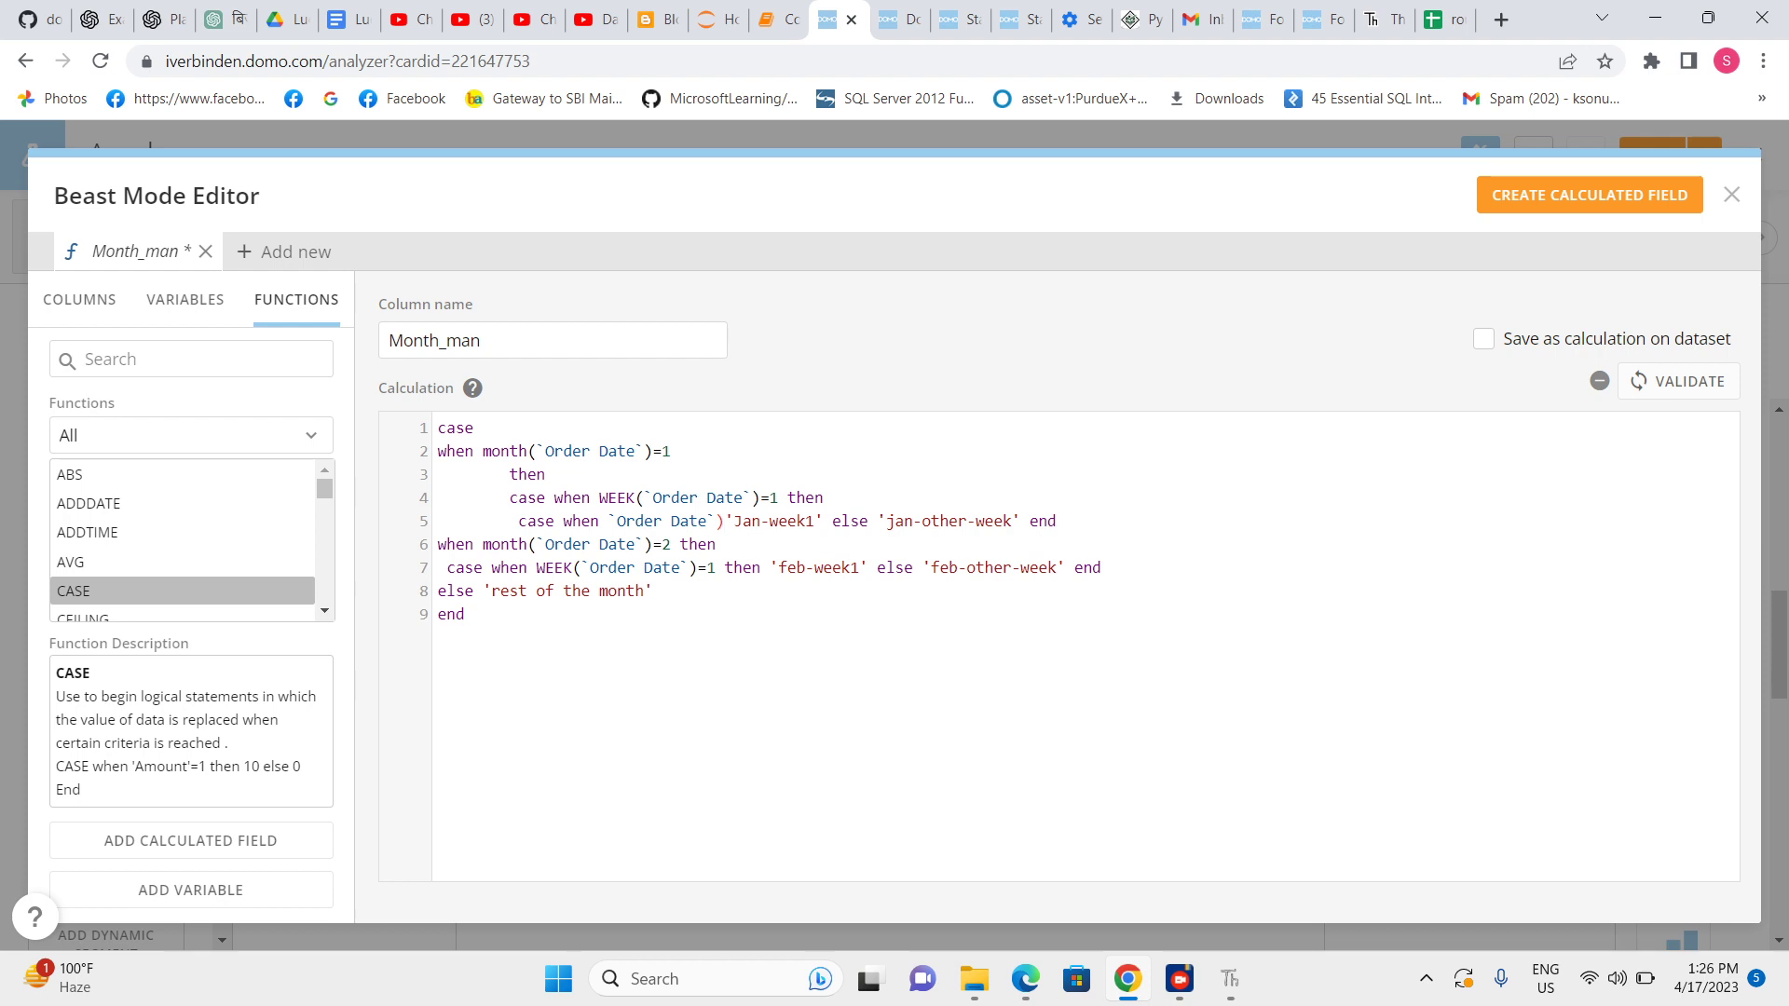
click(655, 521)
text(()
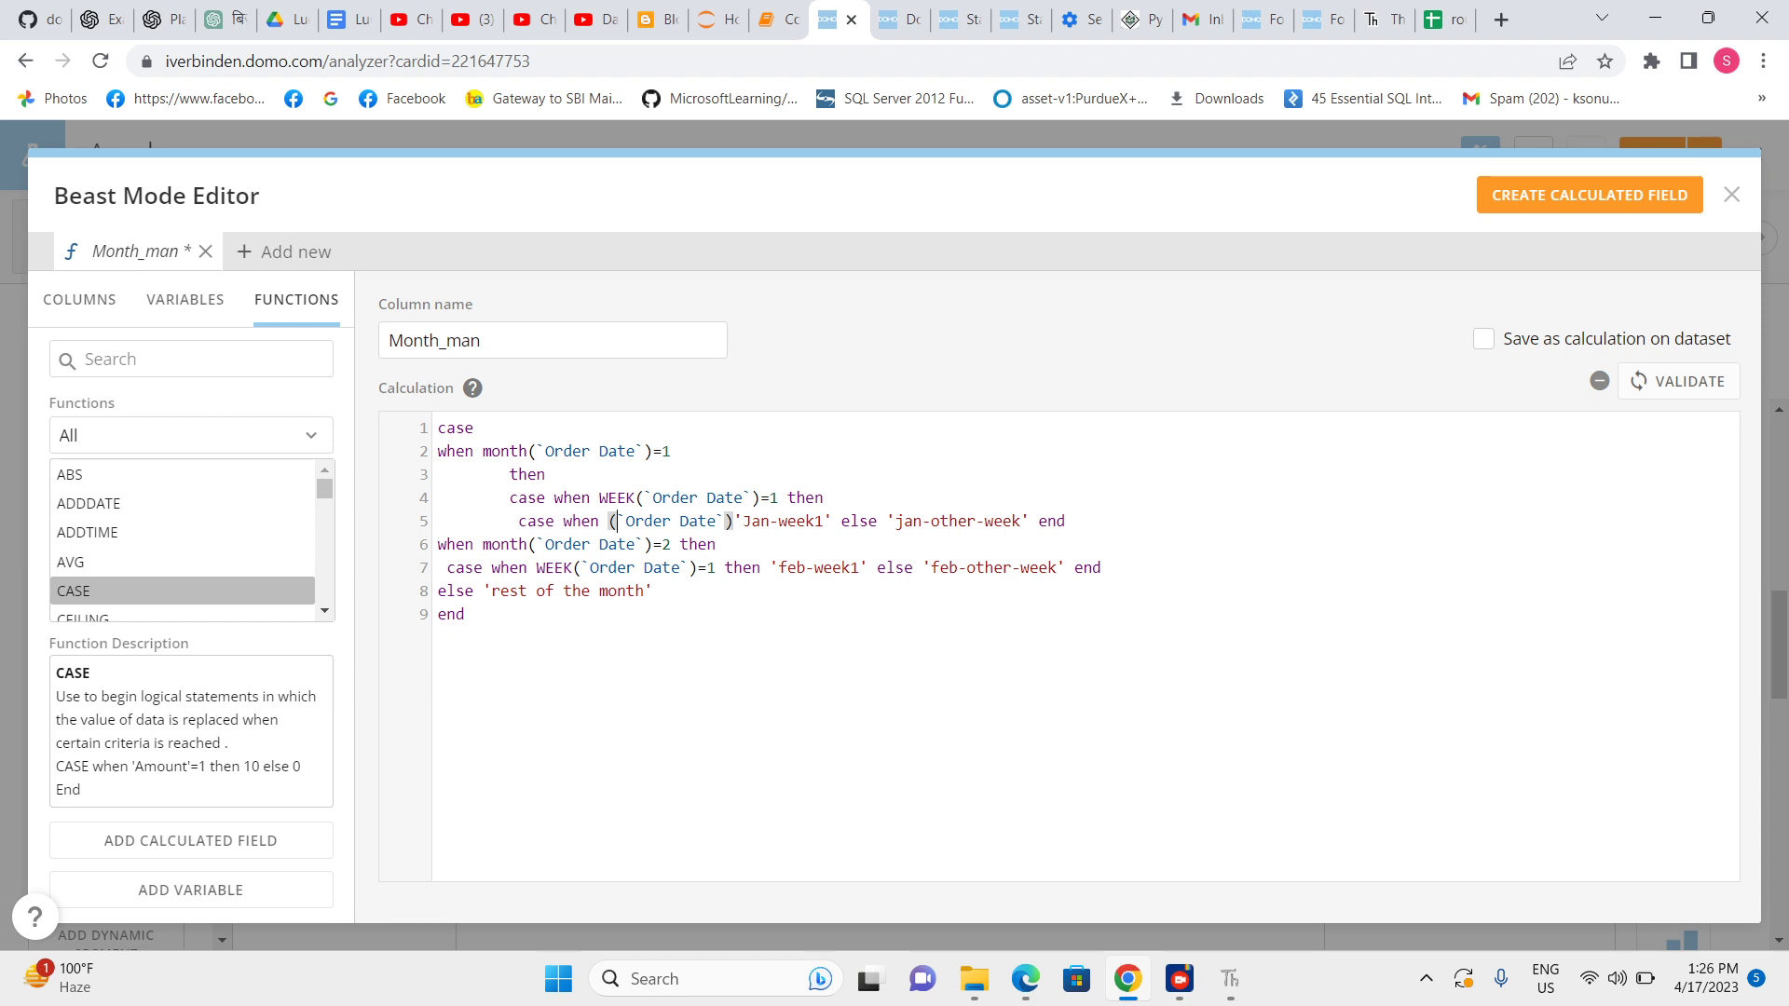
text(day)
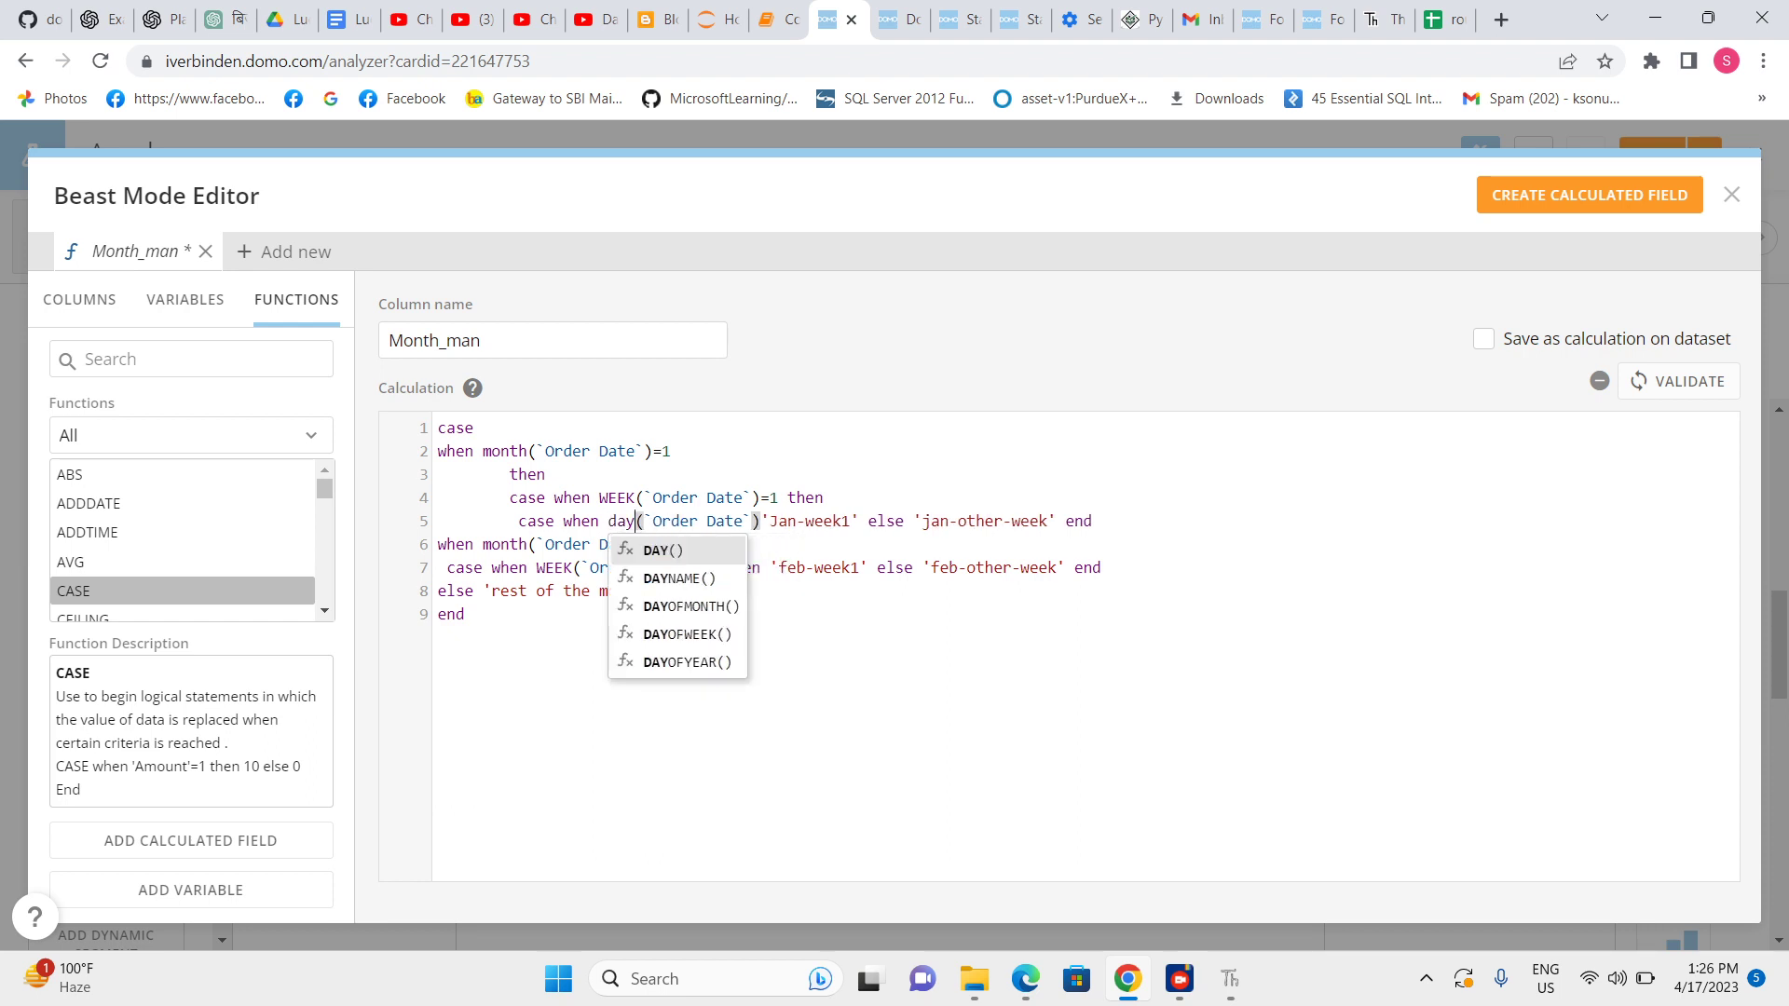
click(761, 520)
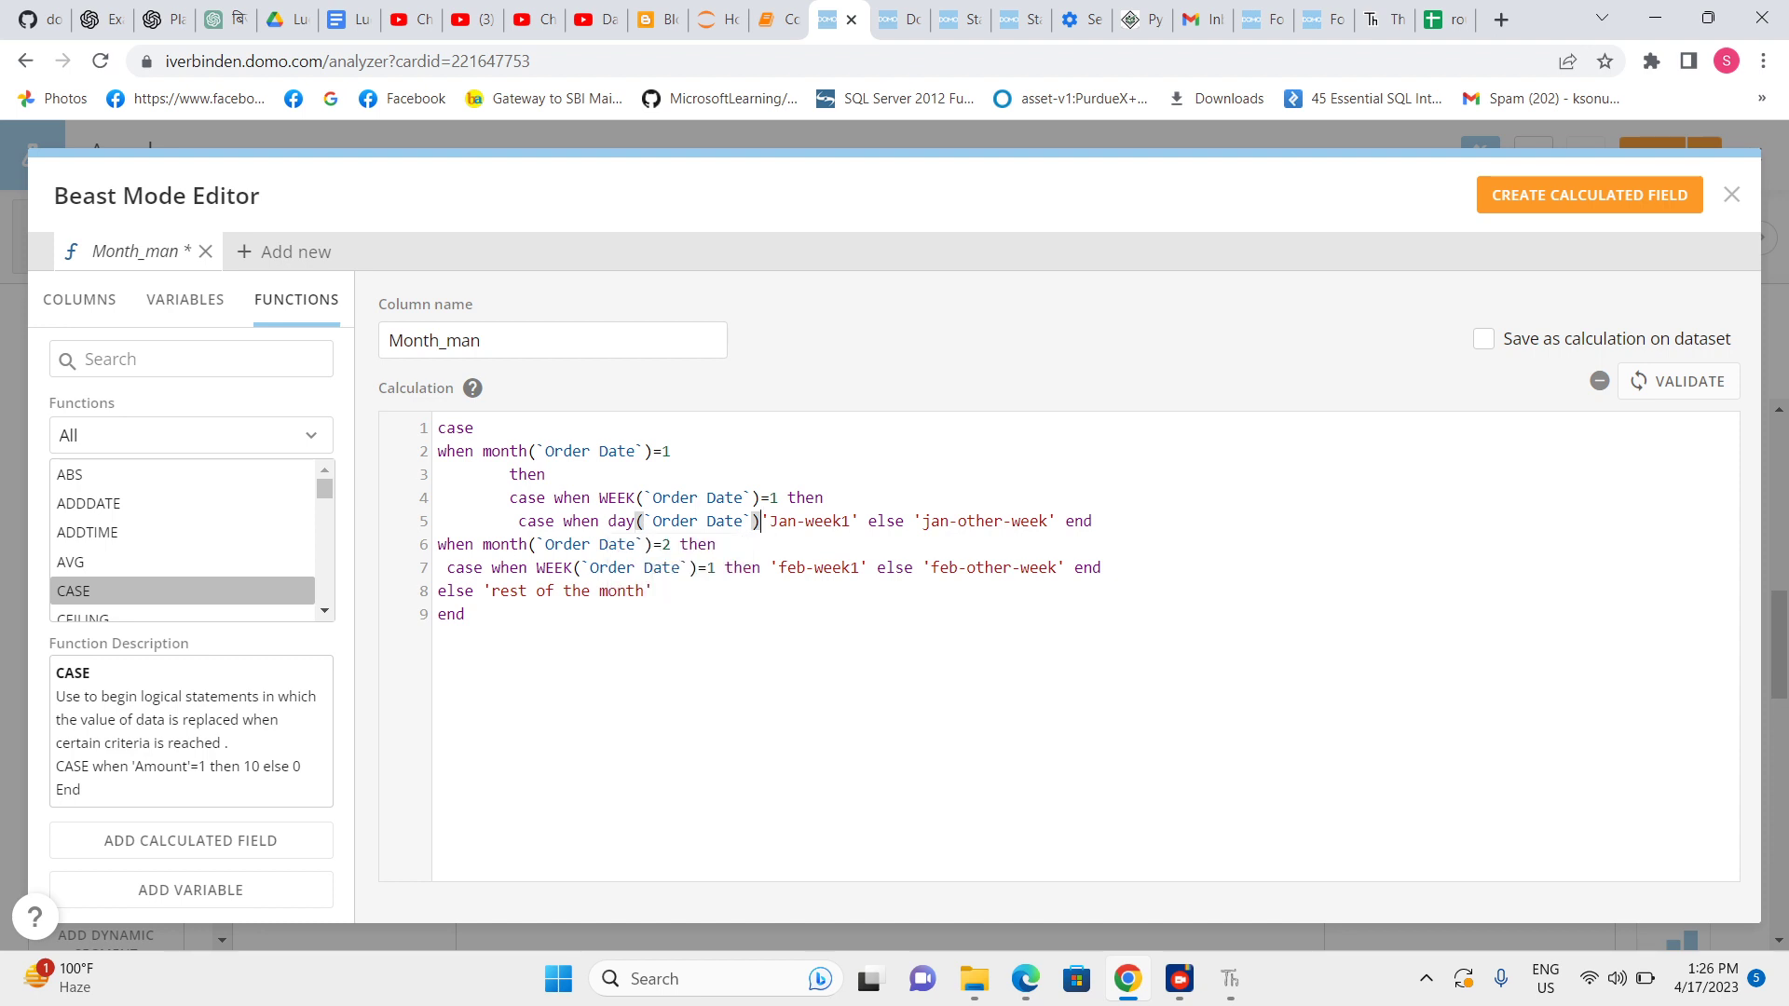
text(=)
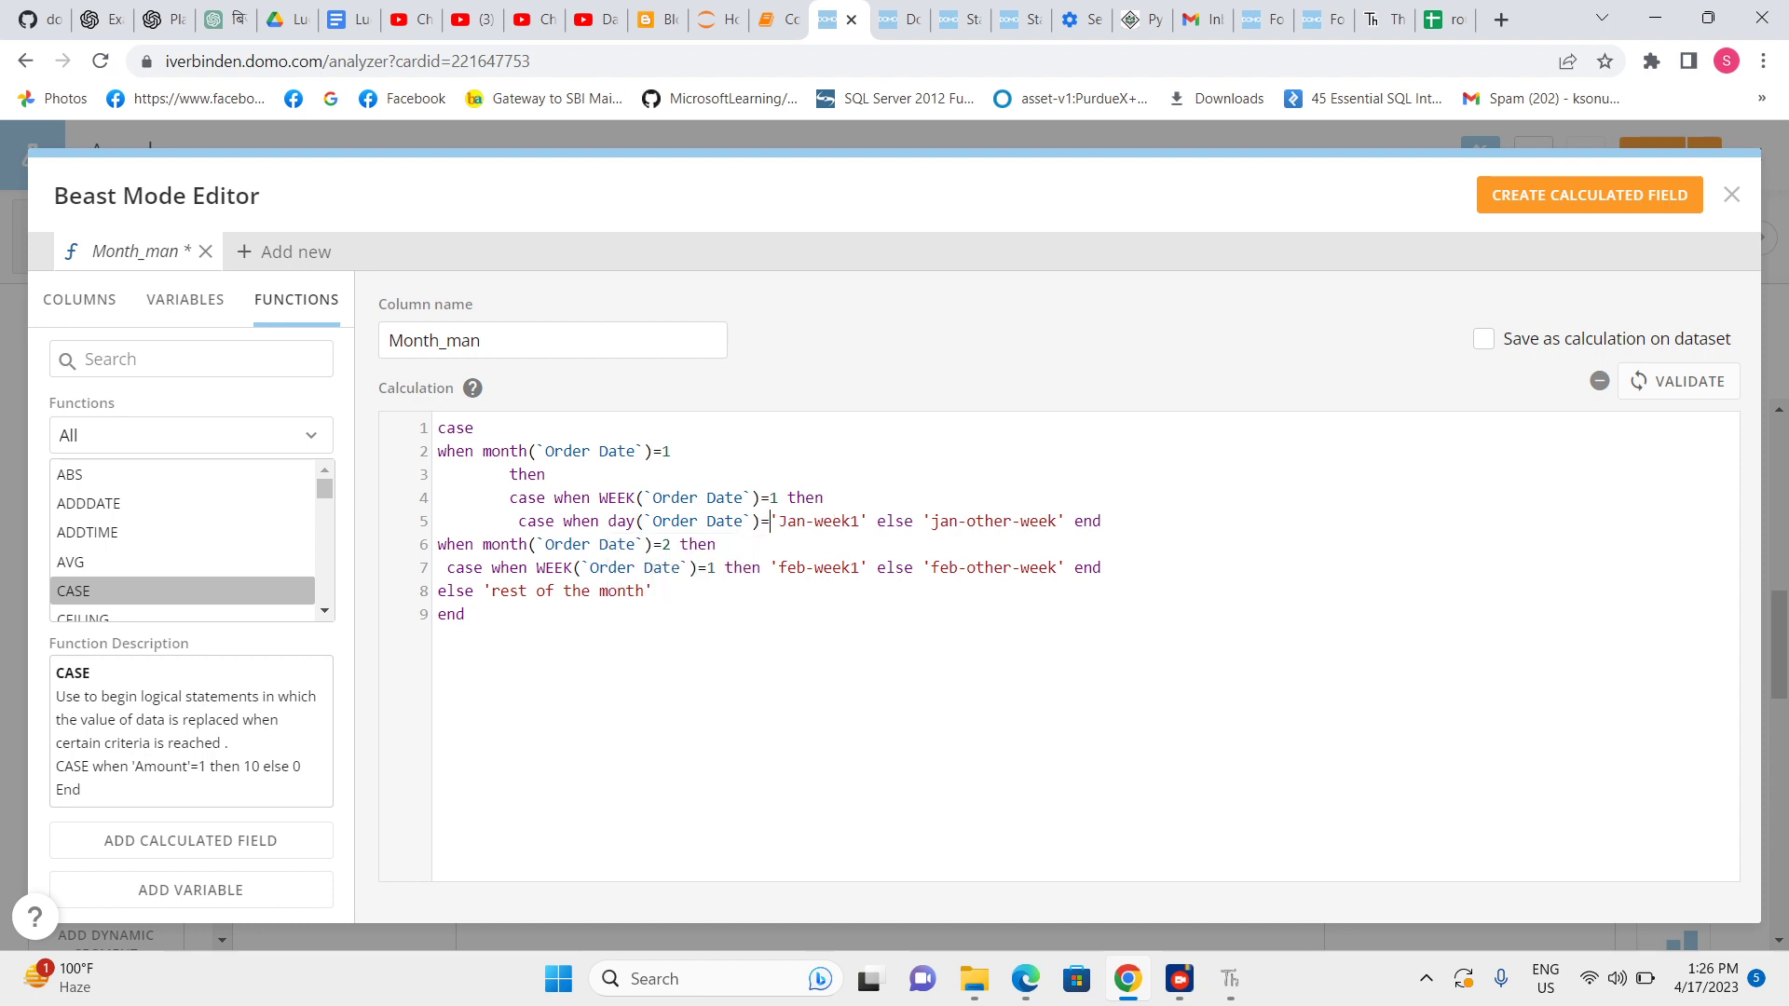
key(BackSpace)
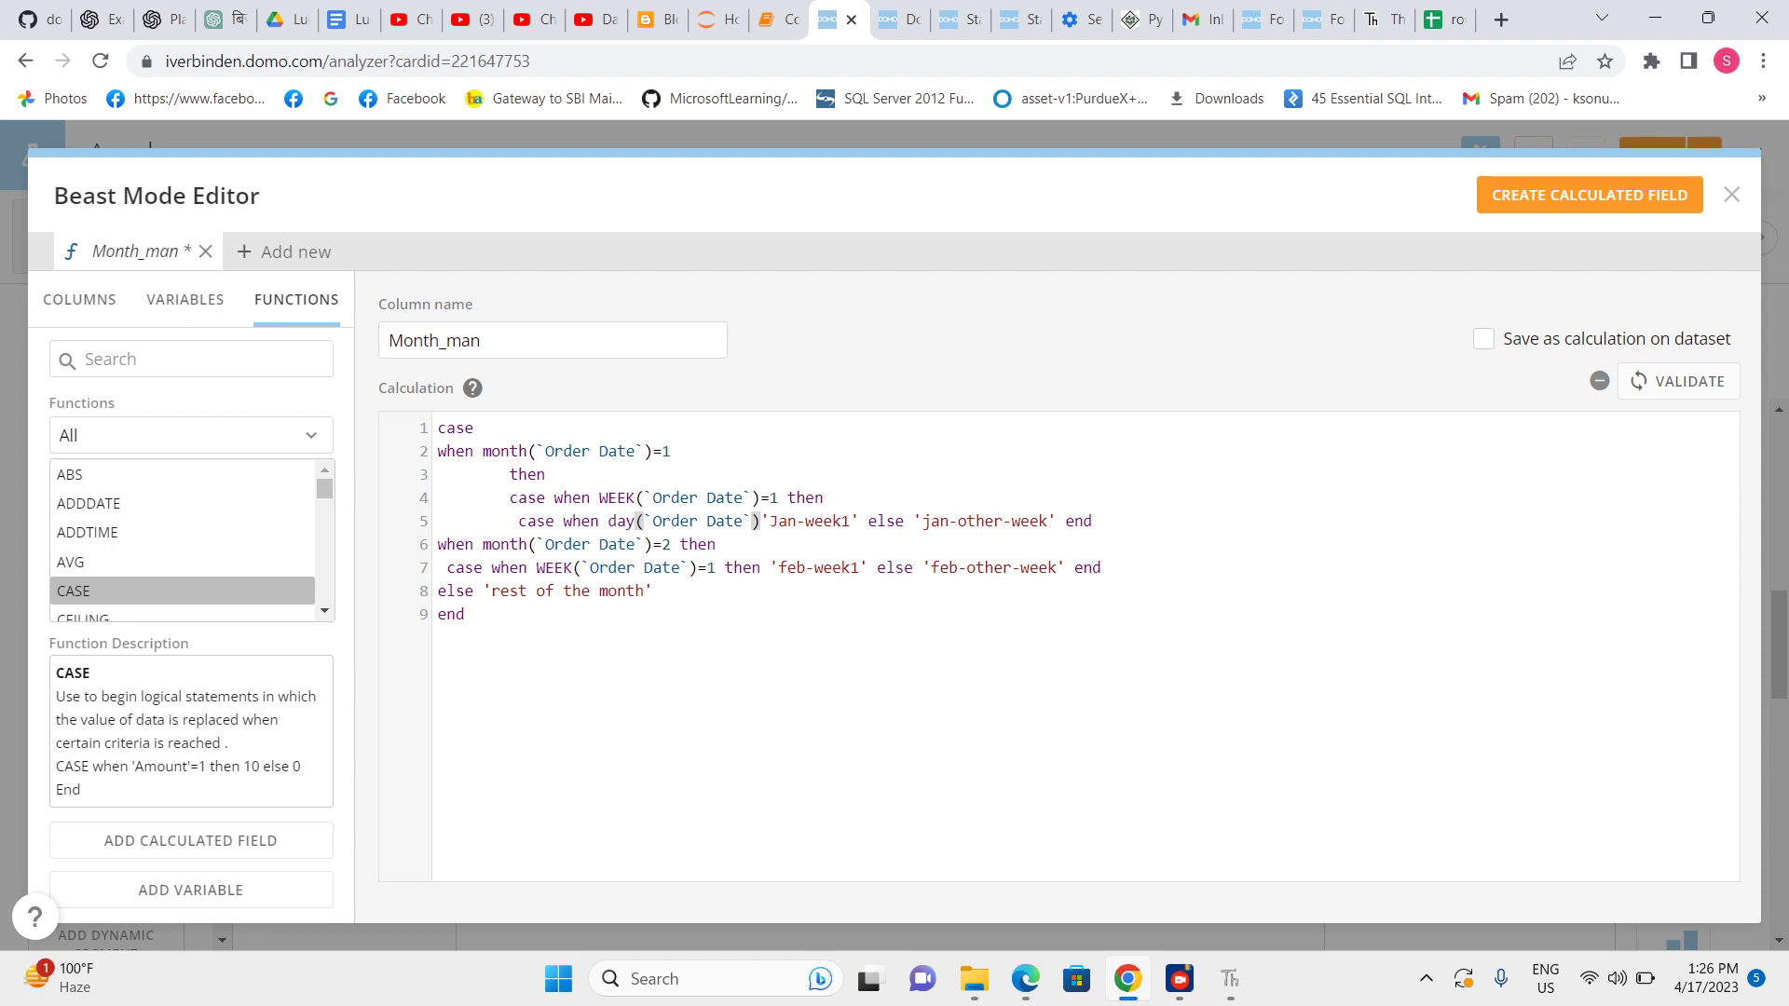
text(=)
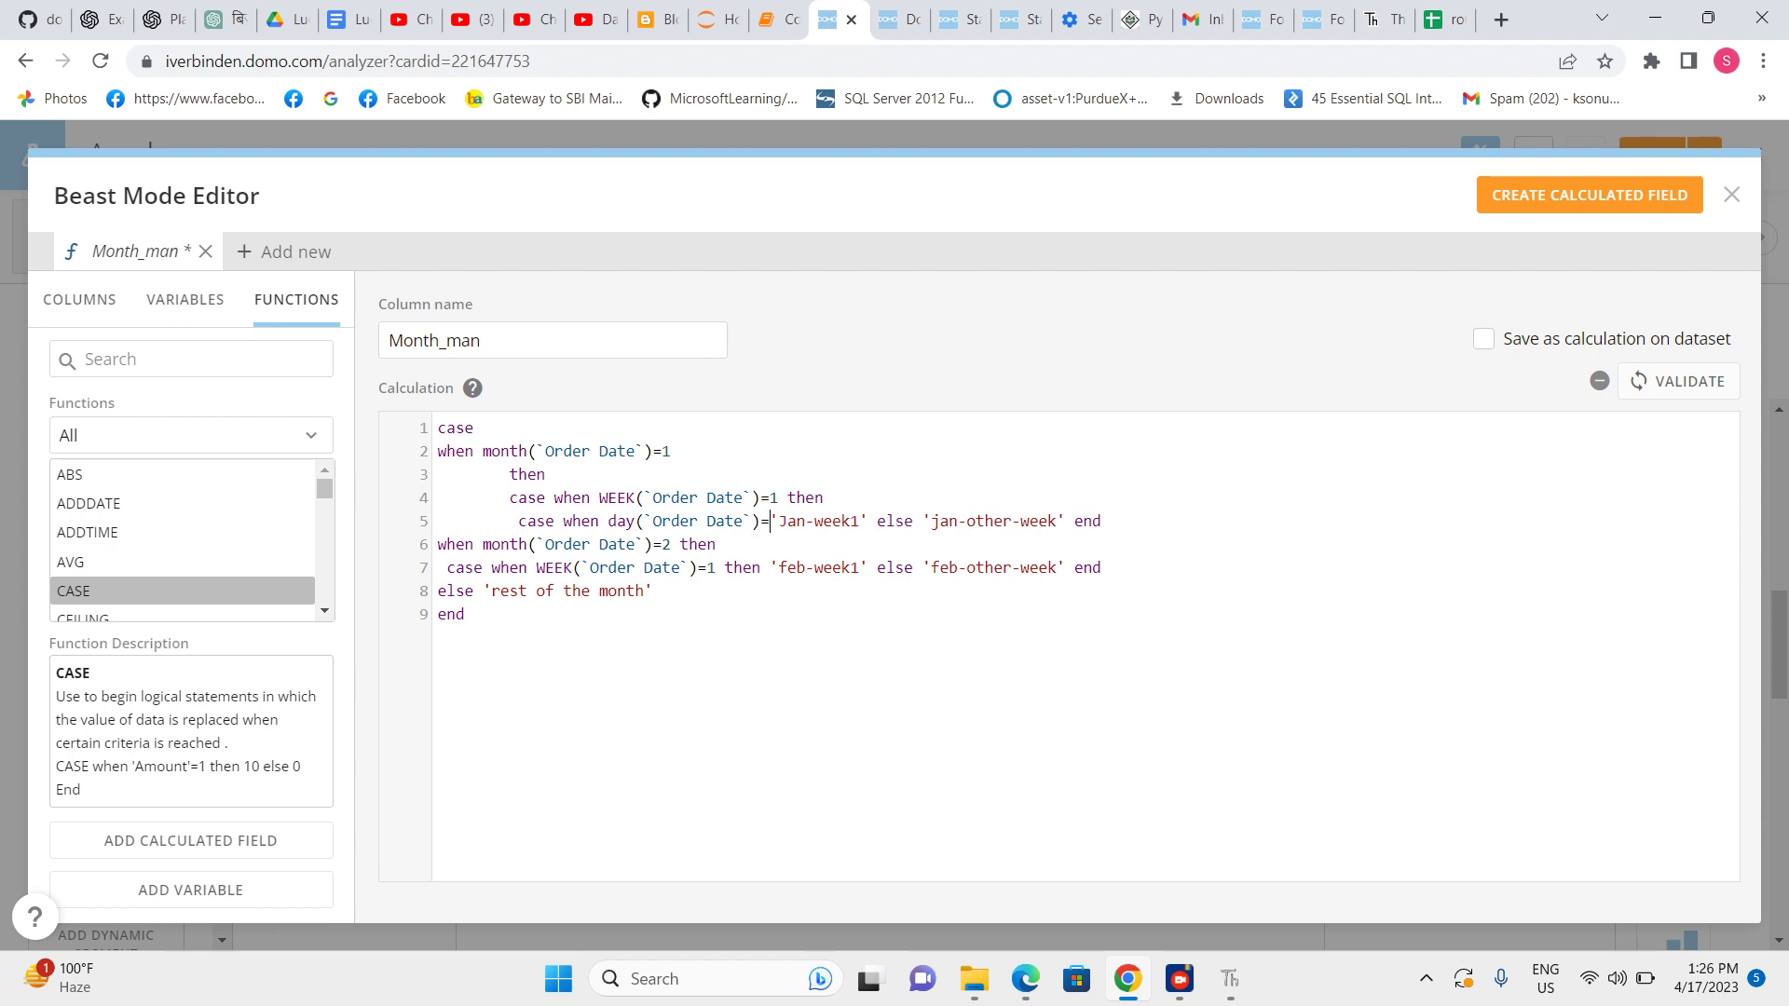
text(4 the)
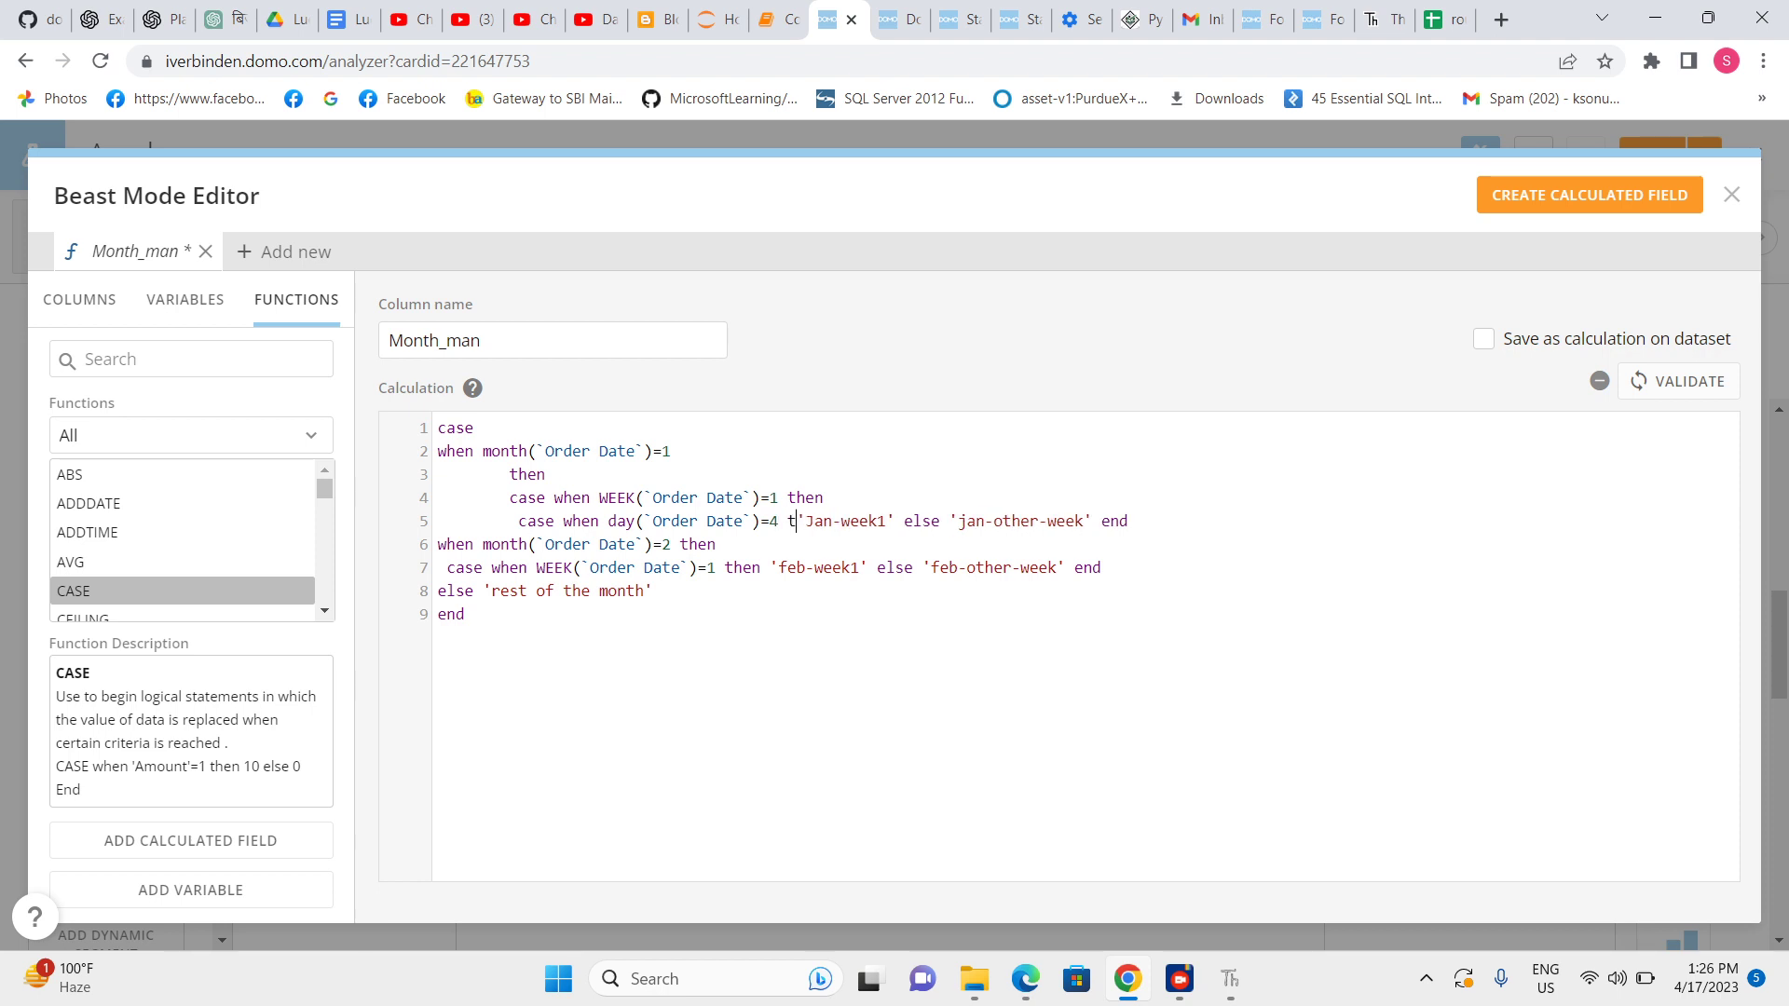
text(n)
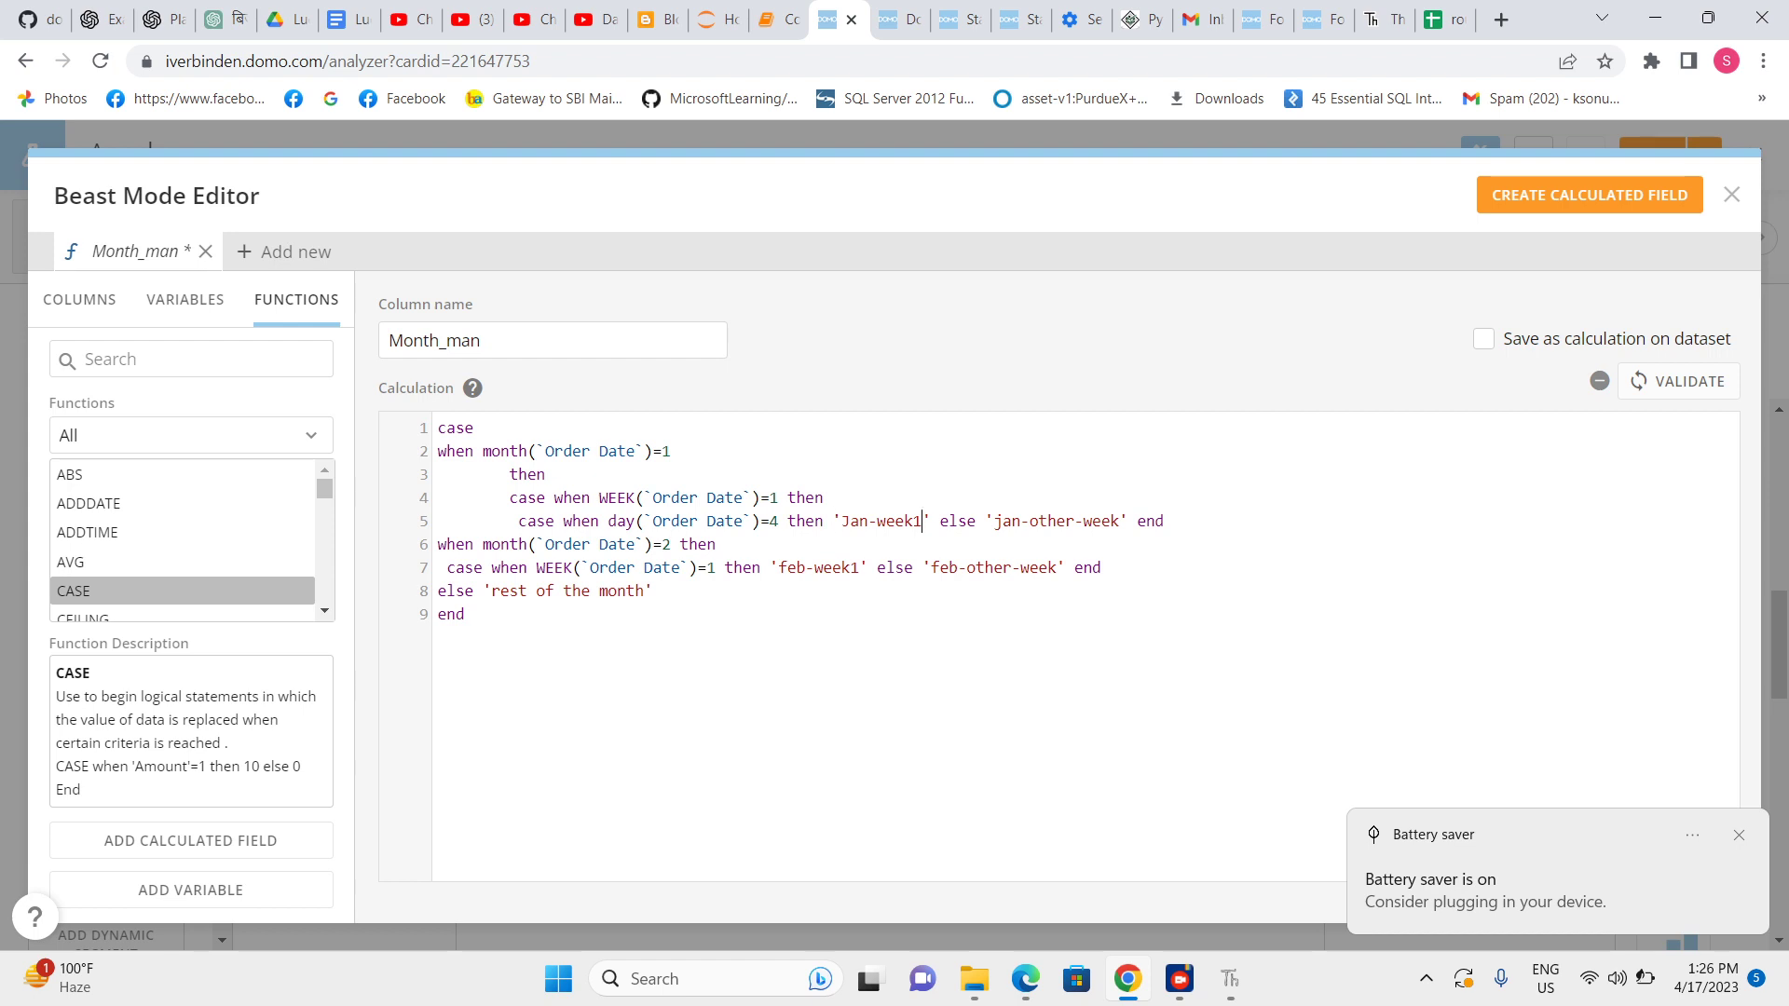
Change the day condition's result to 'Jan-week1-midweek' and close the third-level case with end before else.
text(-)
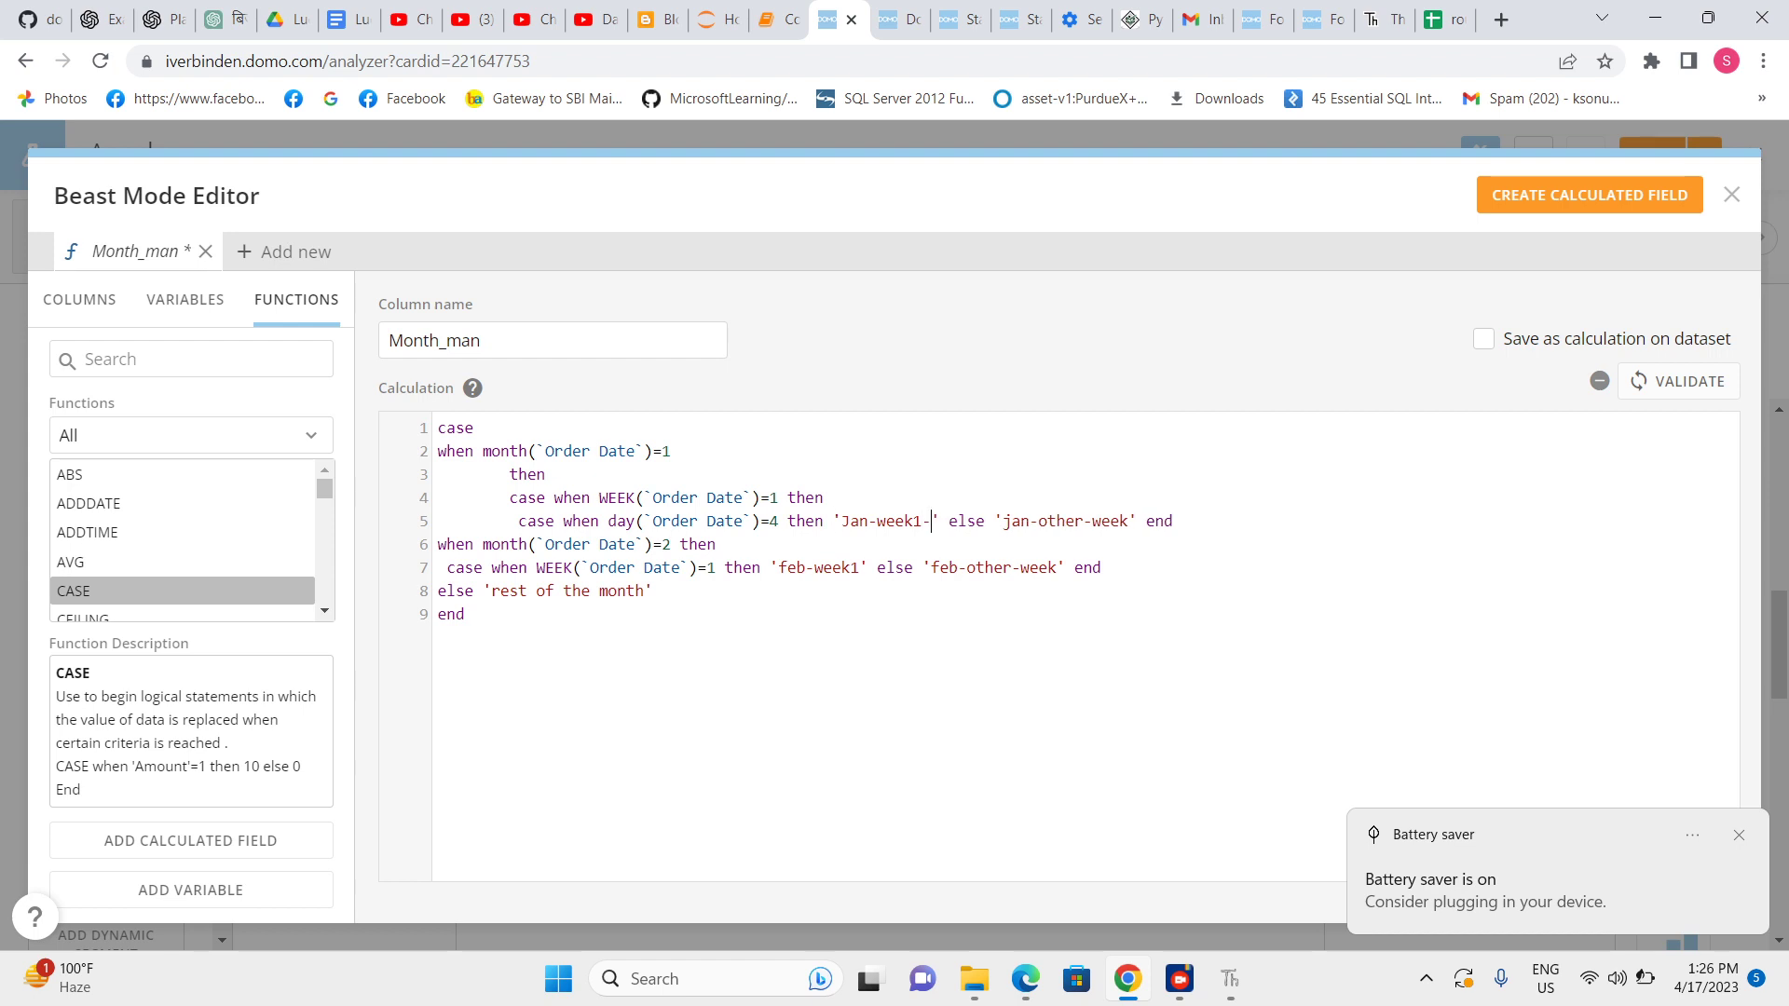
text(midweek)
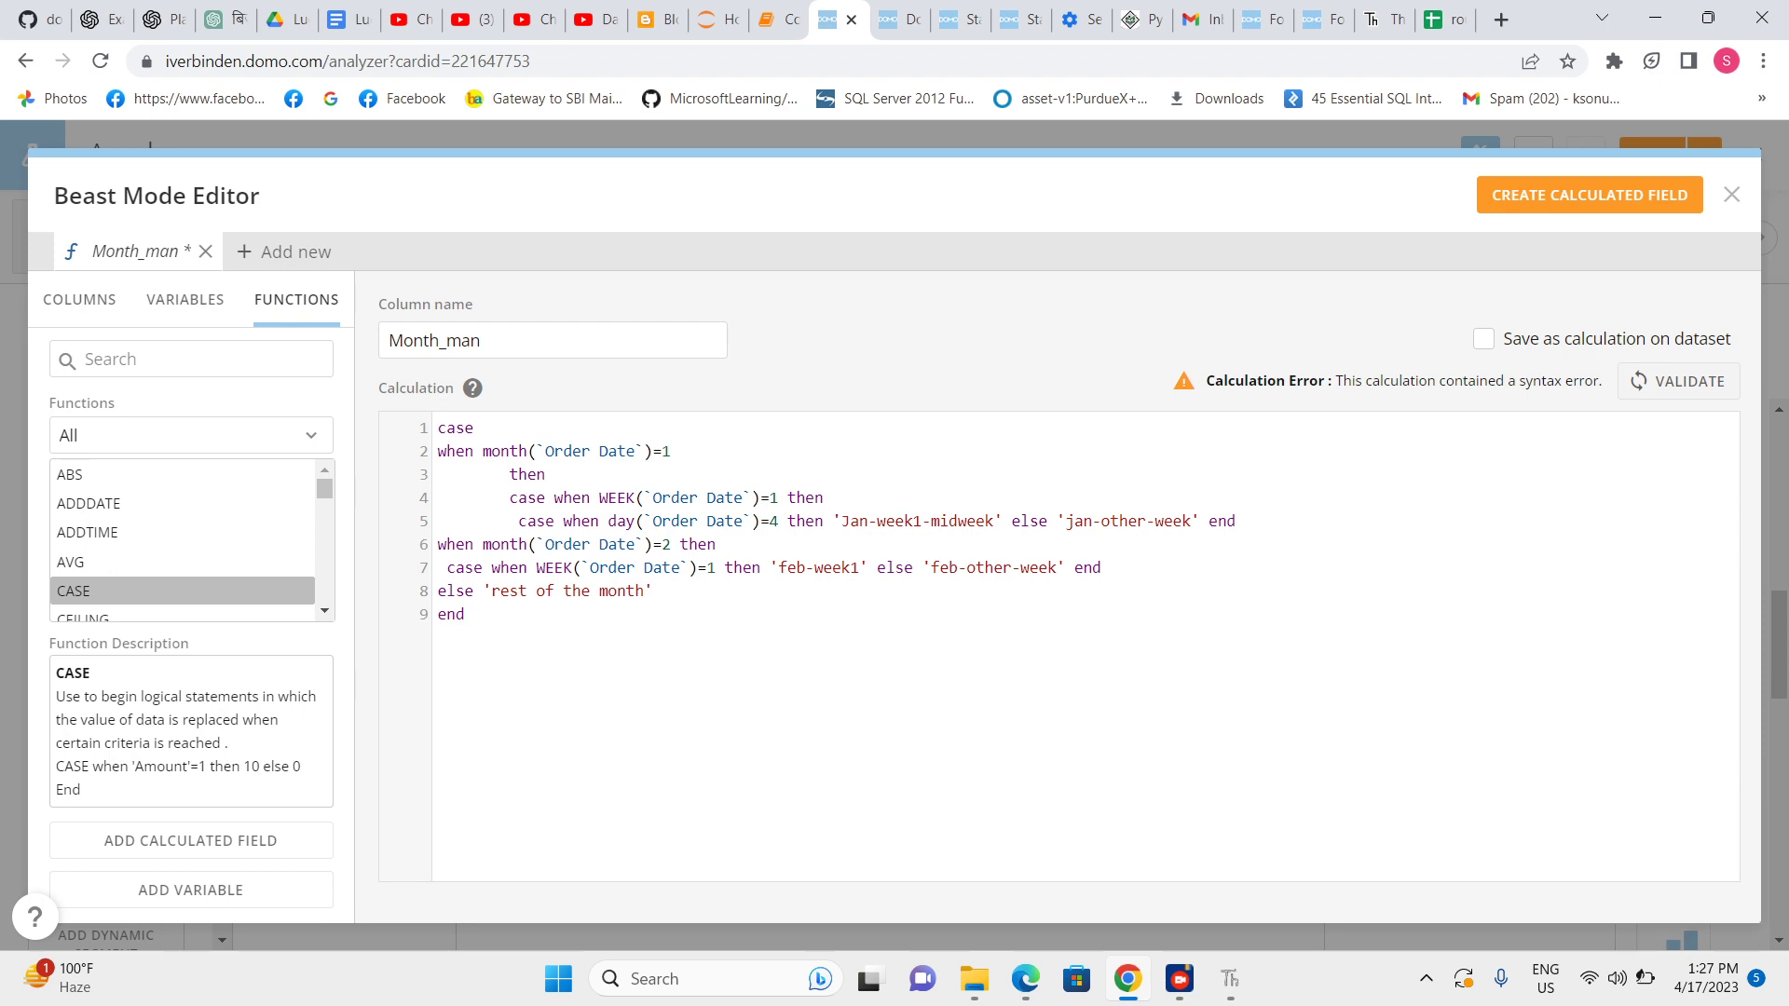
click(1003, 521)
text(end)
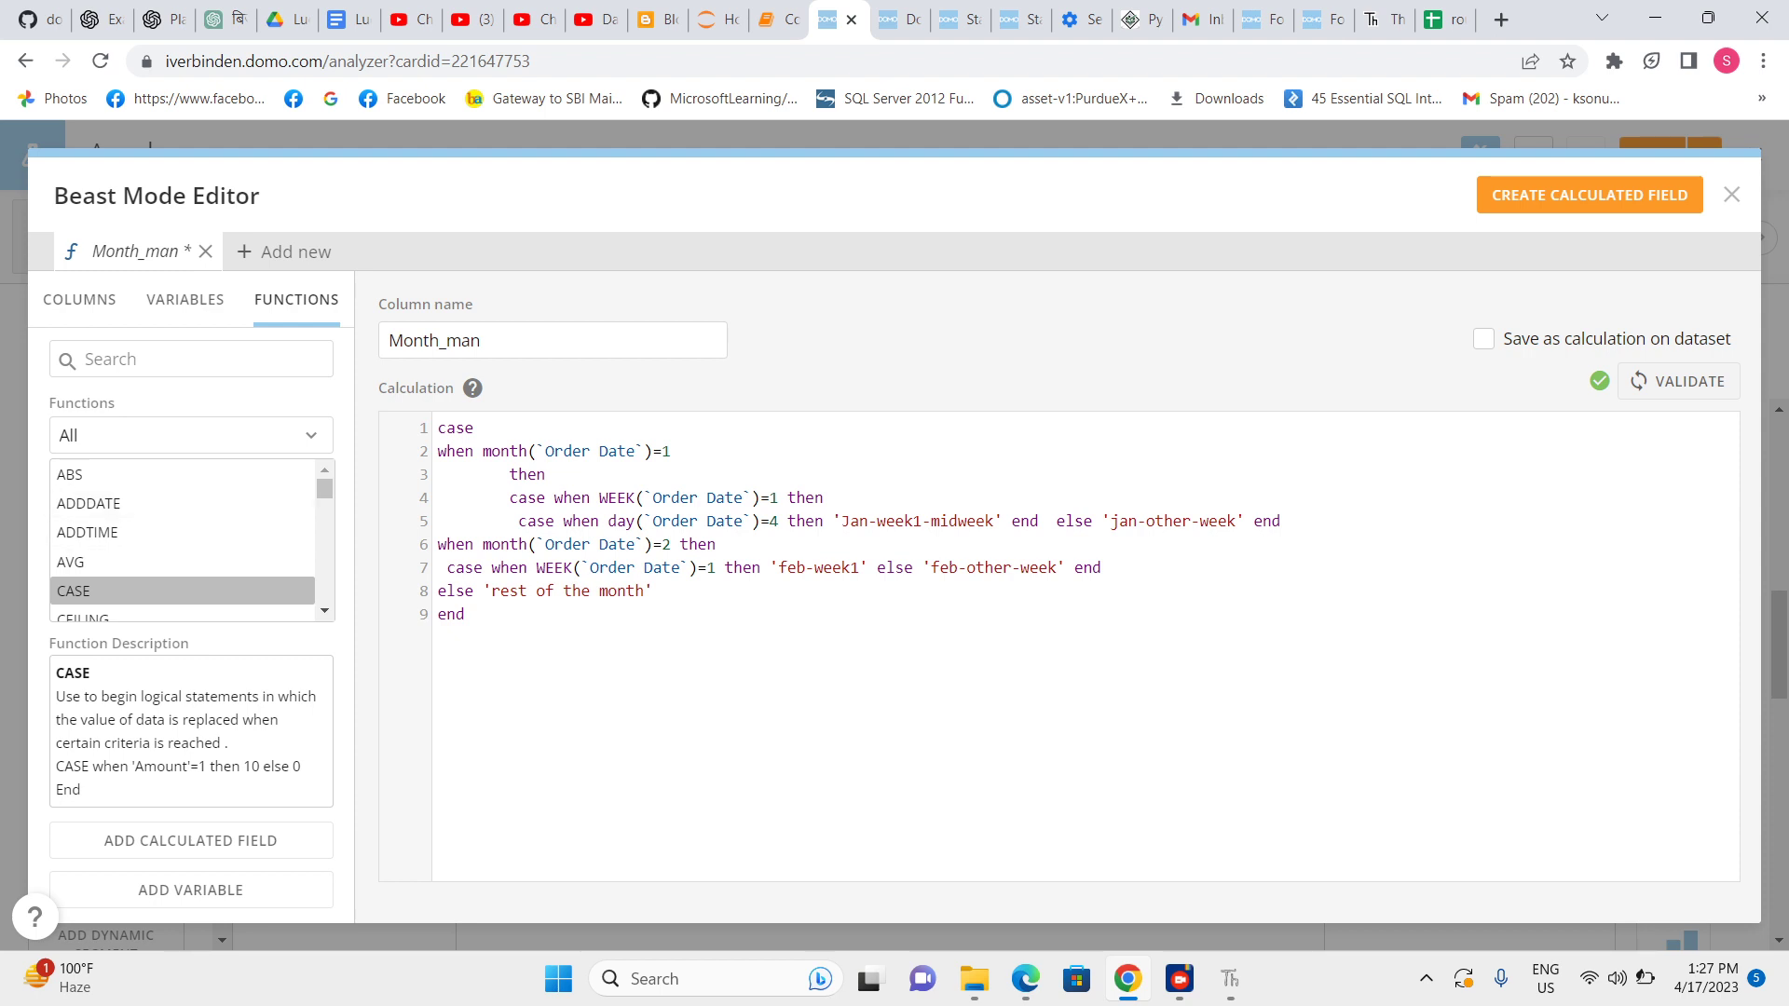
Put January's else 'jan-other-week' end on its own line below the day case and adjust its indentation.
drag(518, 521, 1038, 521)
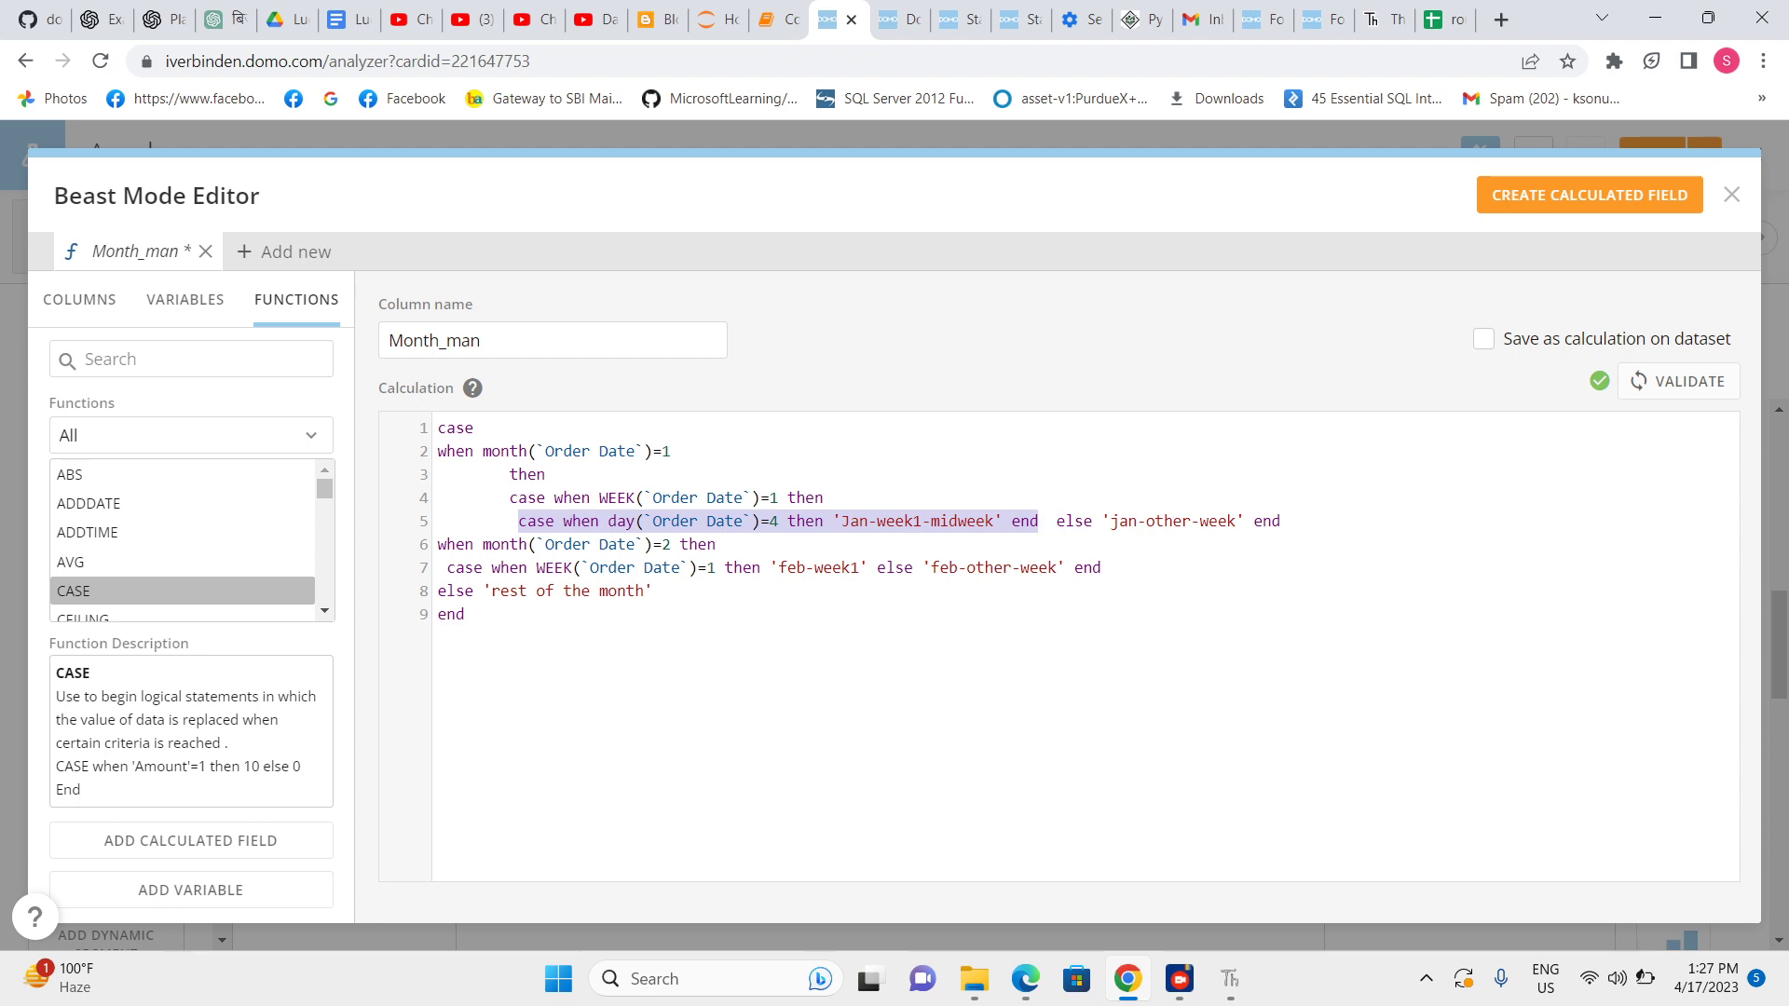
click(1048, 521)
key(Return)
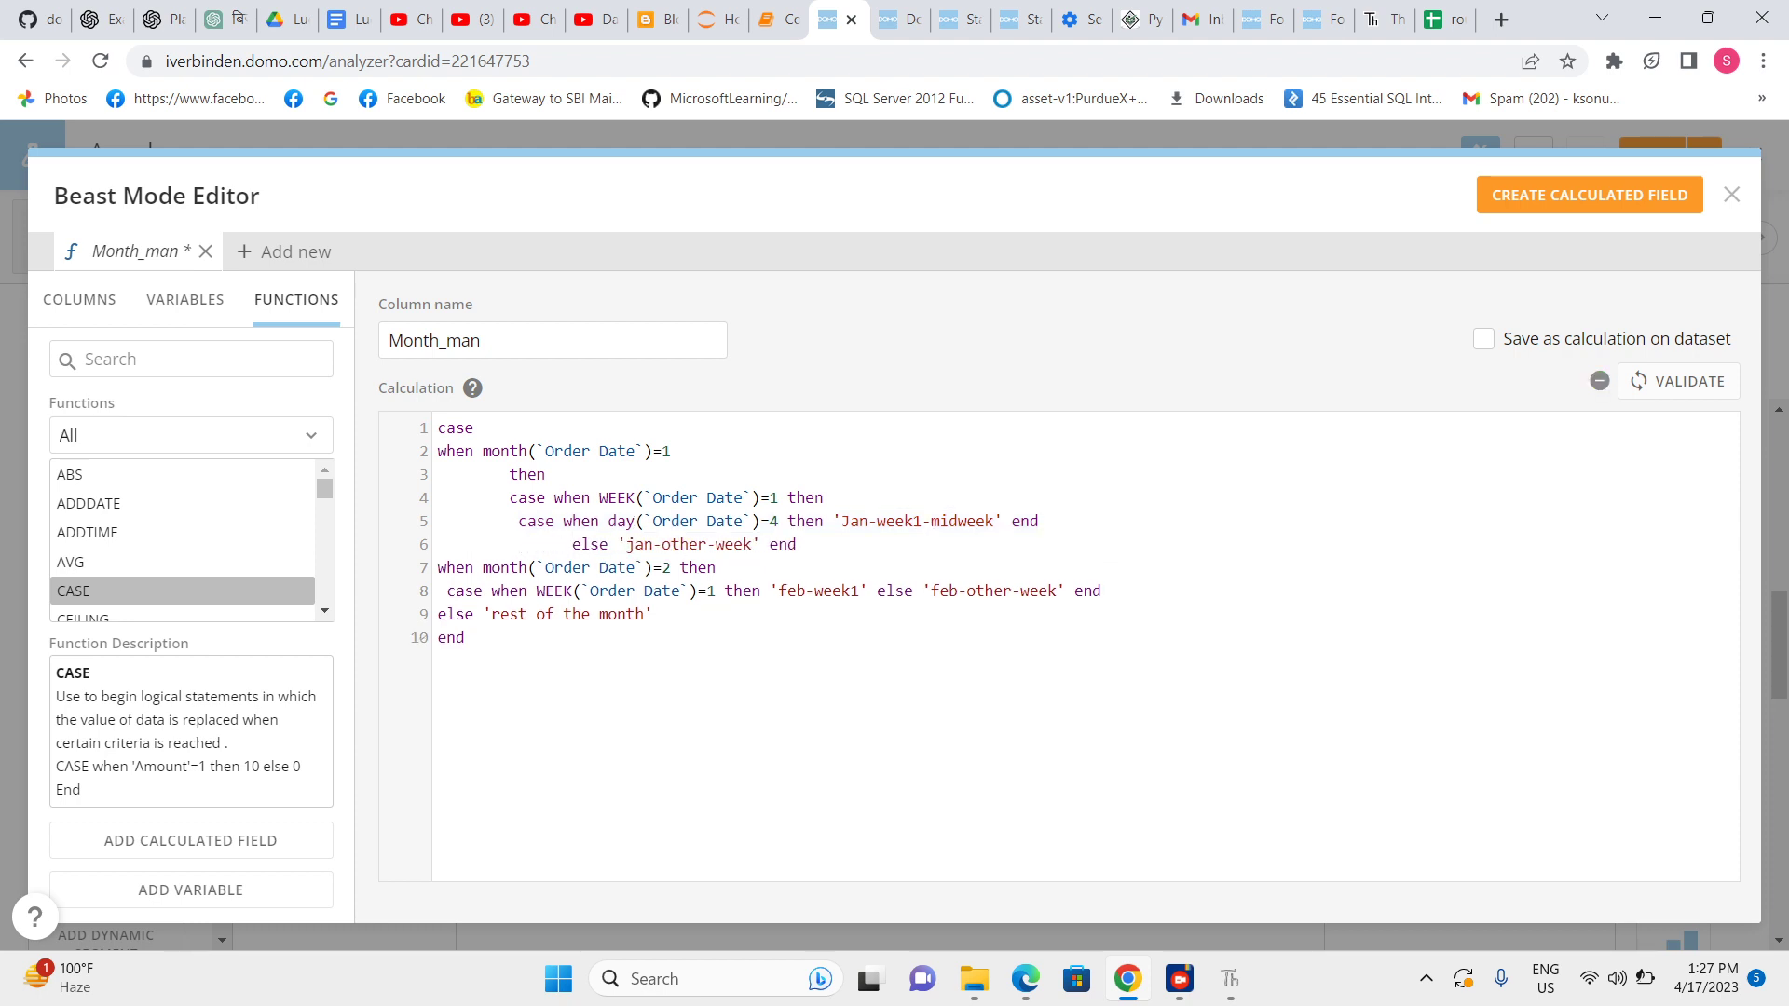
key(BackSpace)
key(BackSpace)
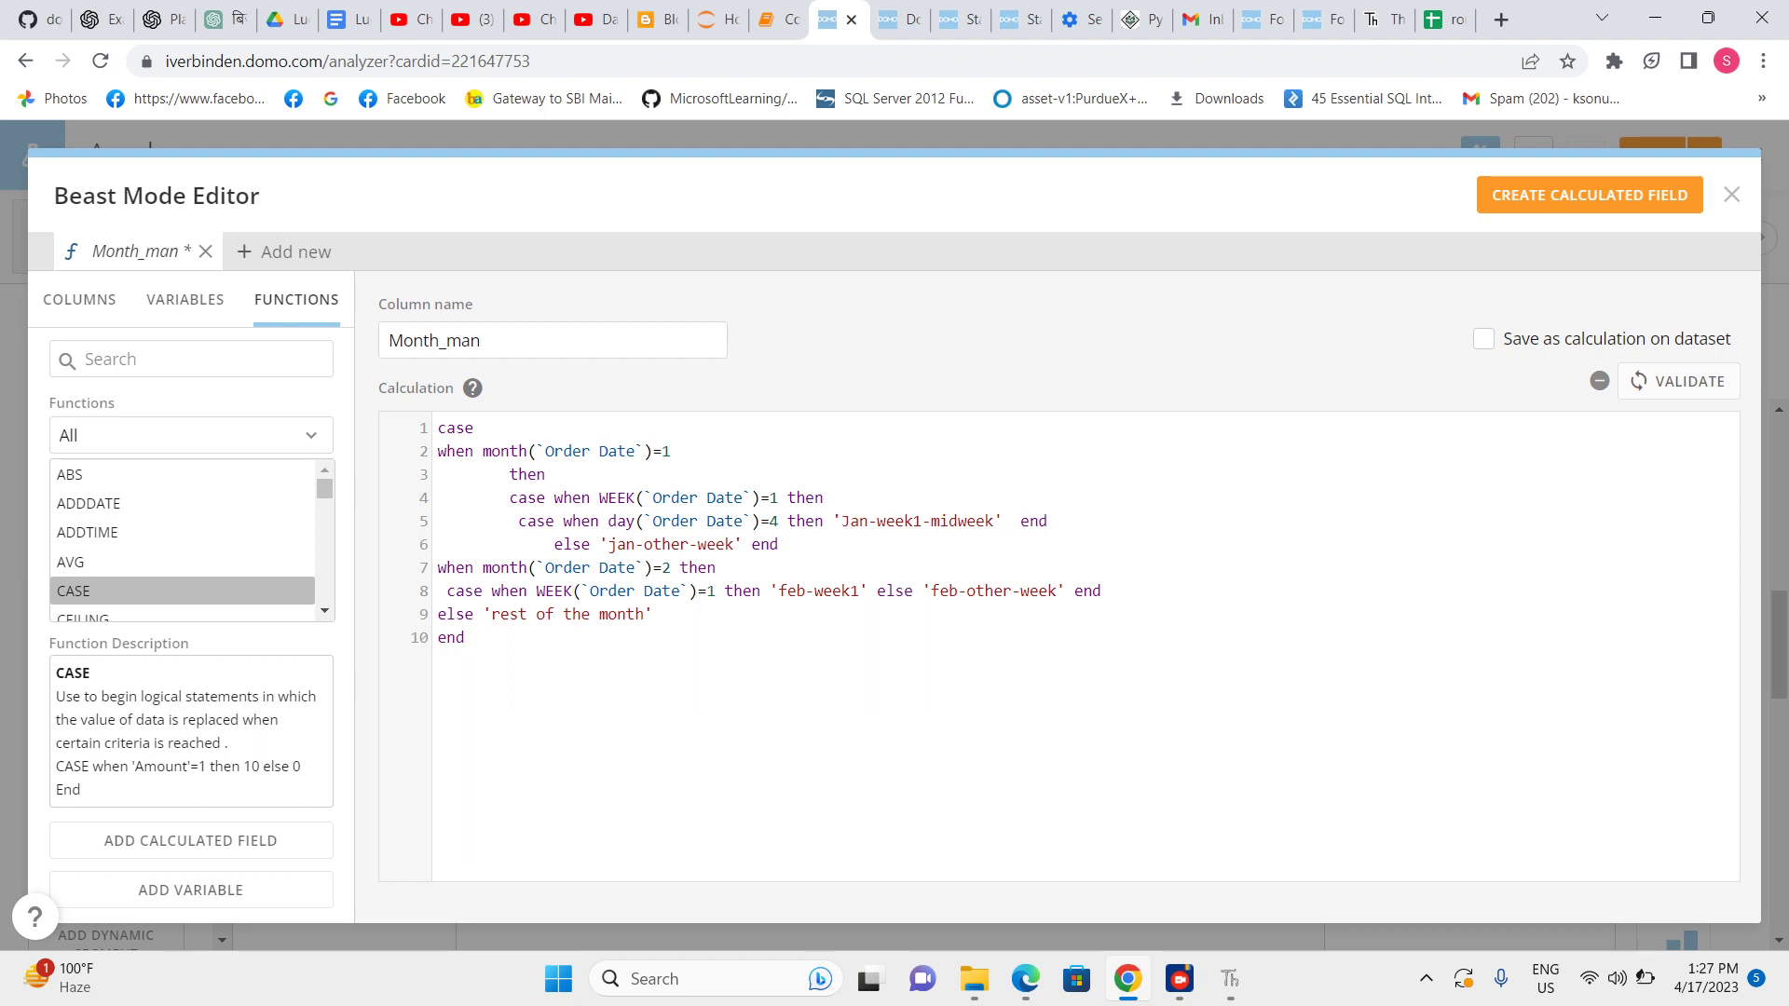
Add else 'jan-week1-start or last' to the third-level day case, between 'Jan-week1-midweek' and its end.
text(else)
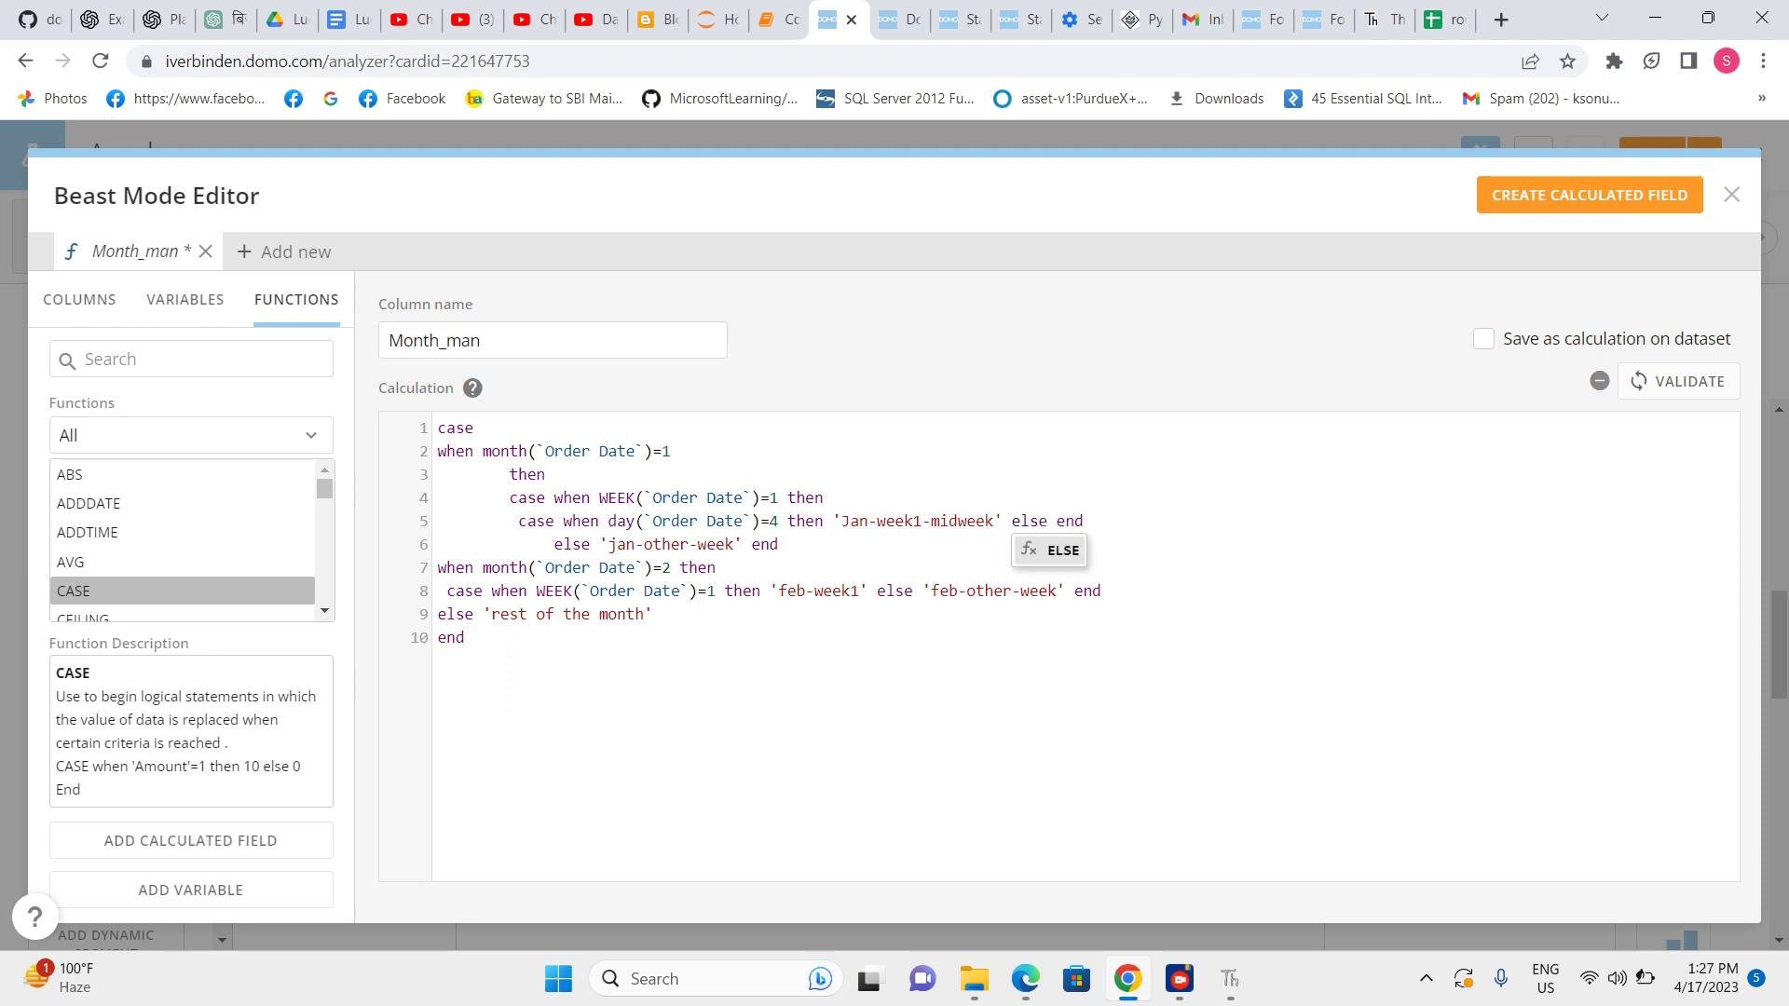
text( '' )
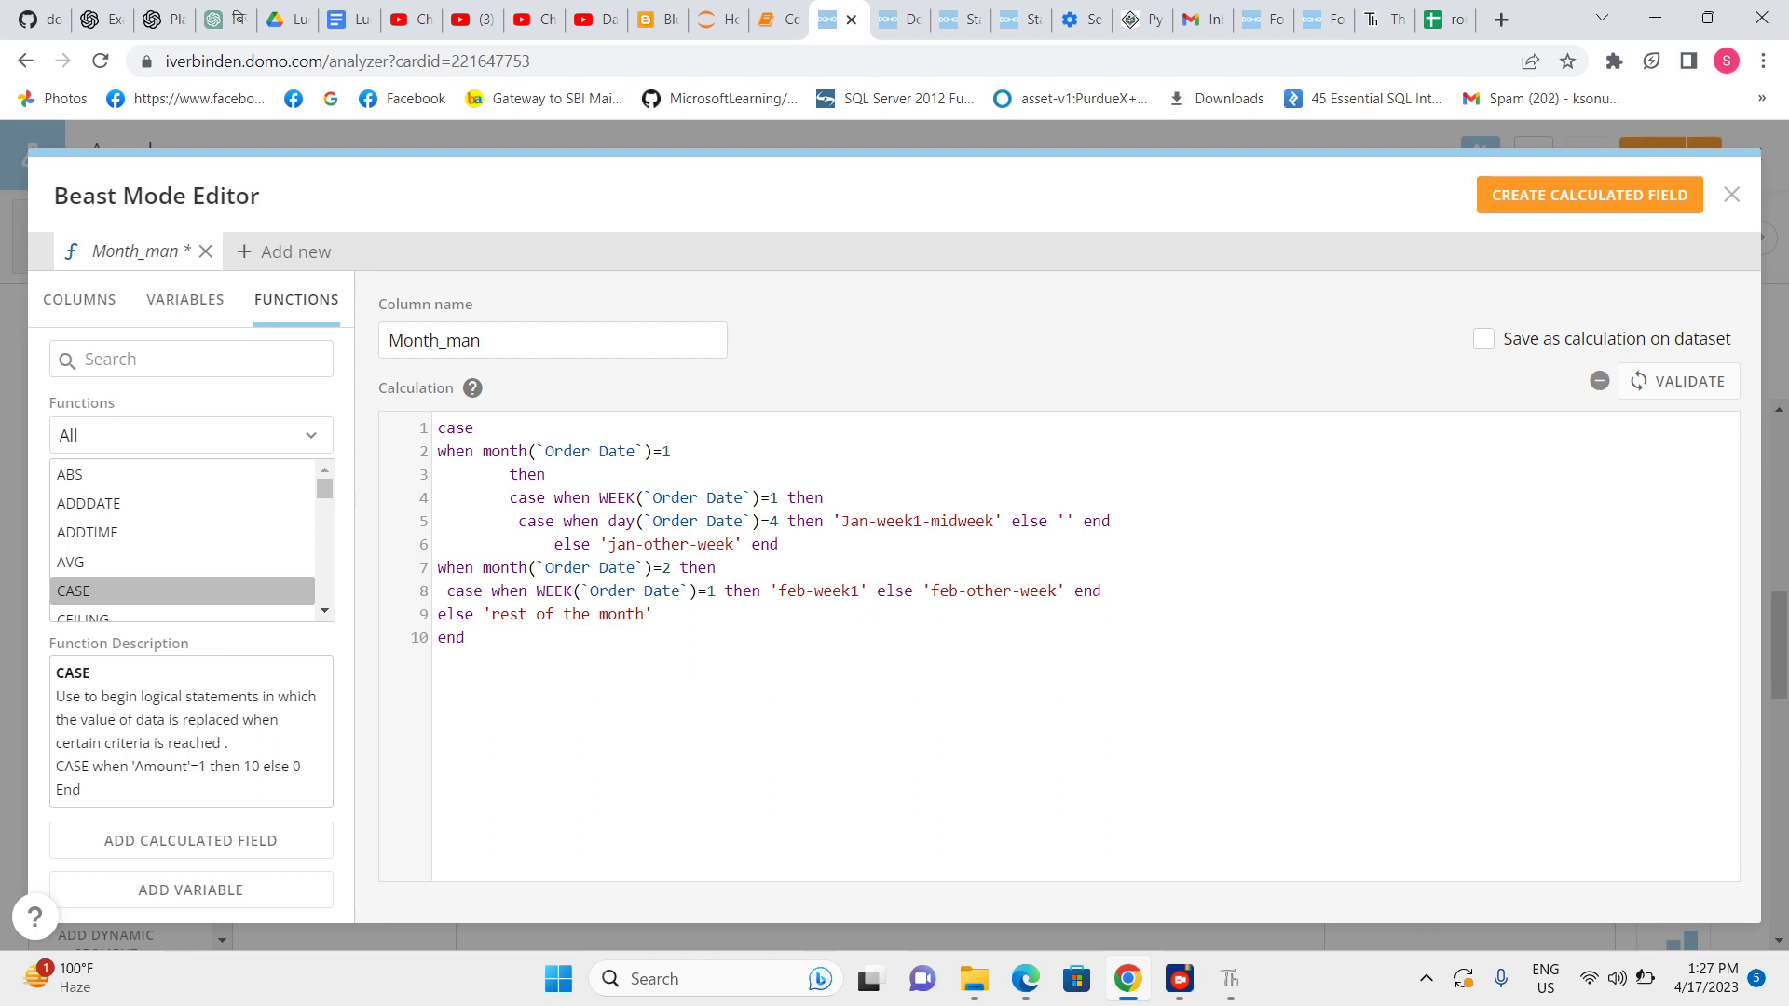
text(jan-weel)
key(BackSpace)
text(k1-start or last)
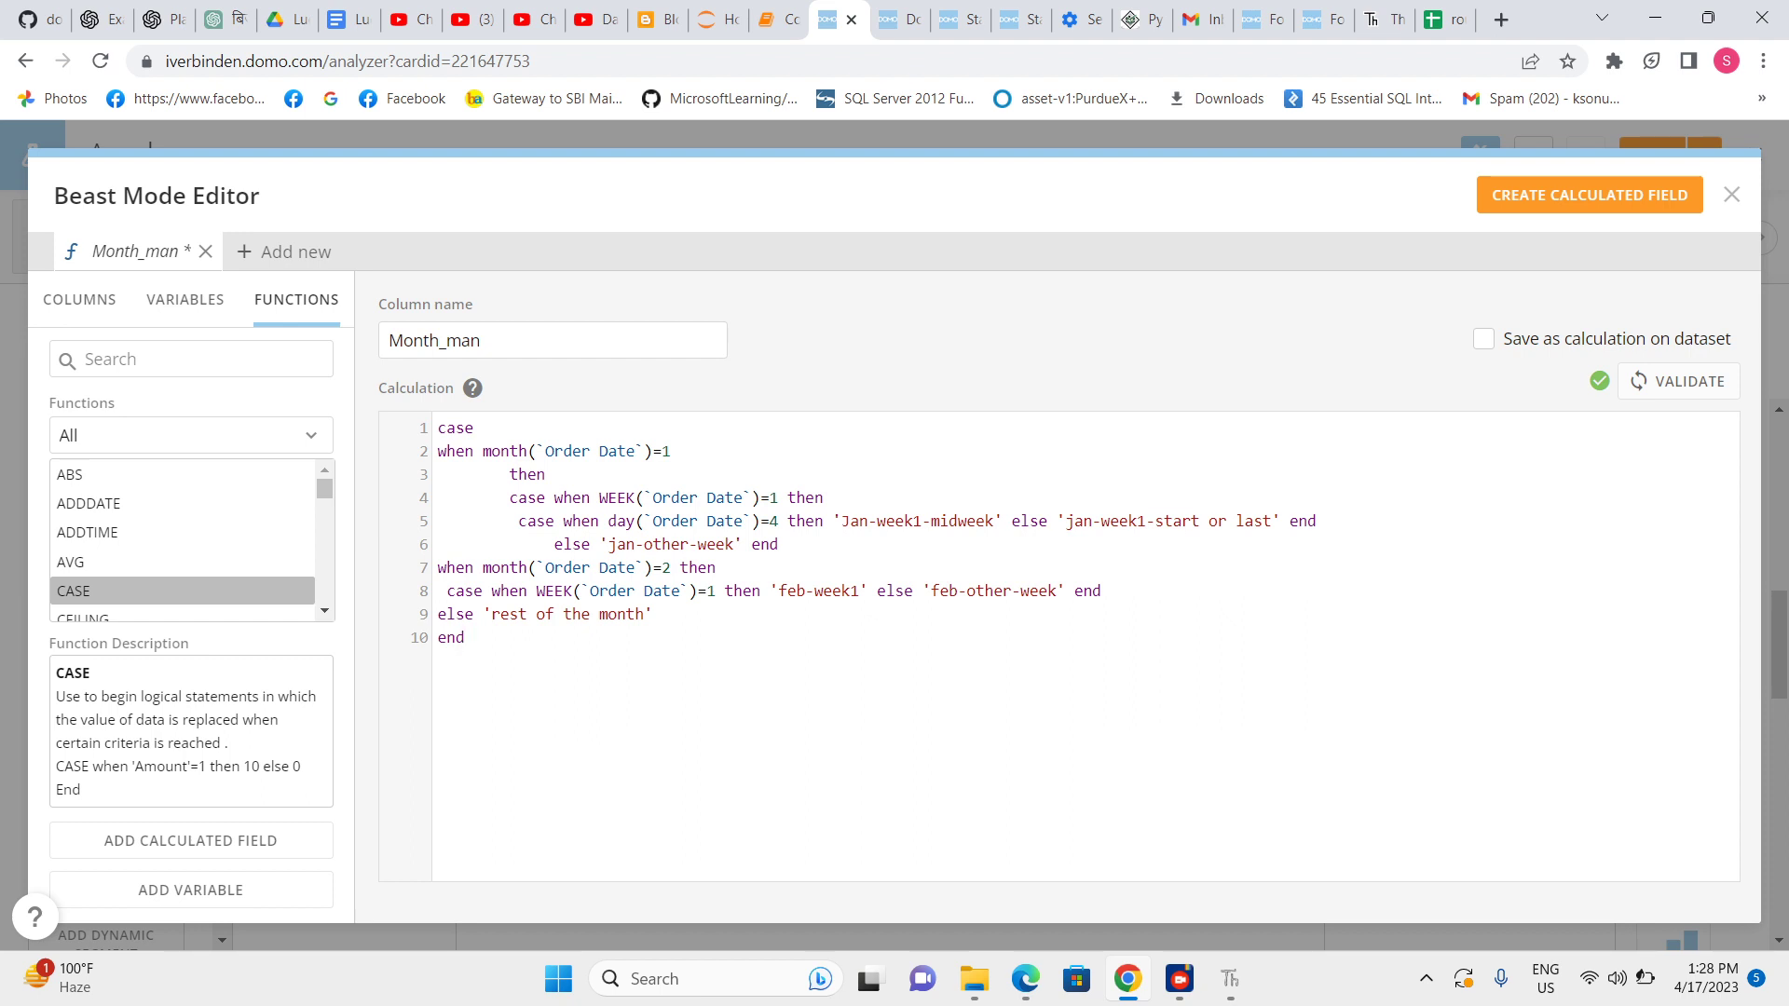
mouse_move(1179, 978)
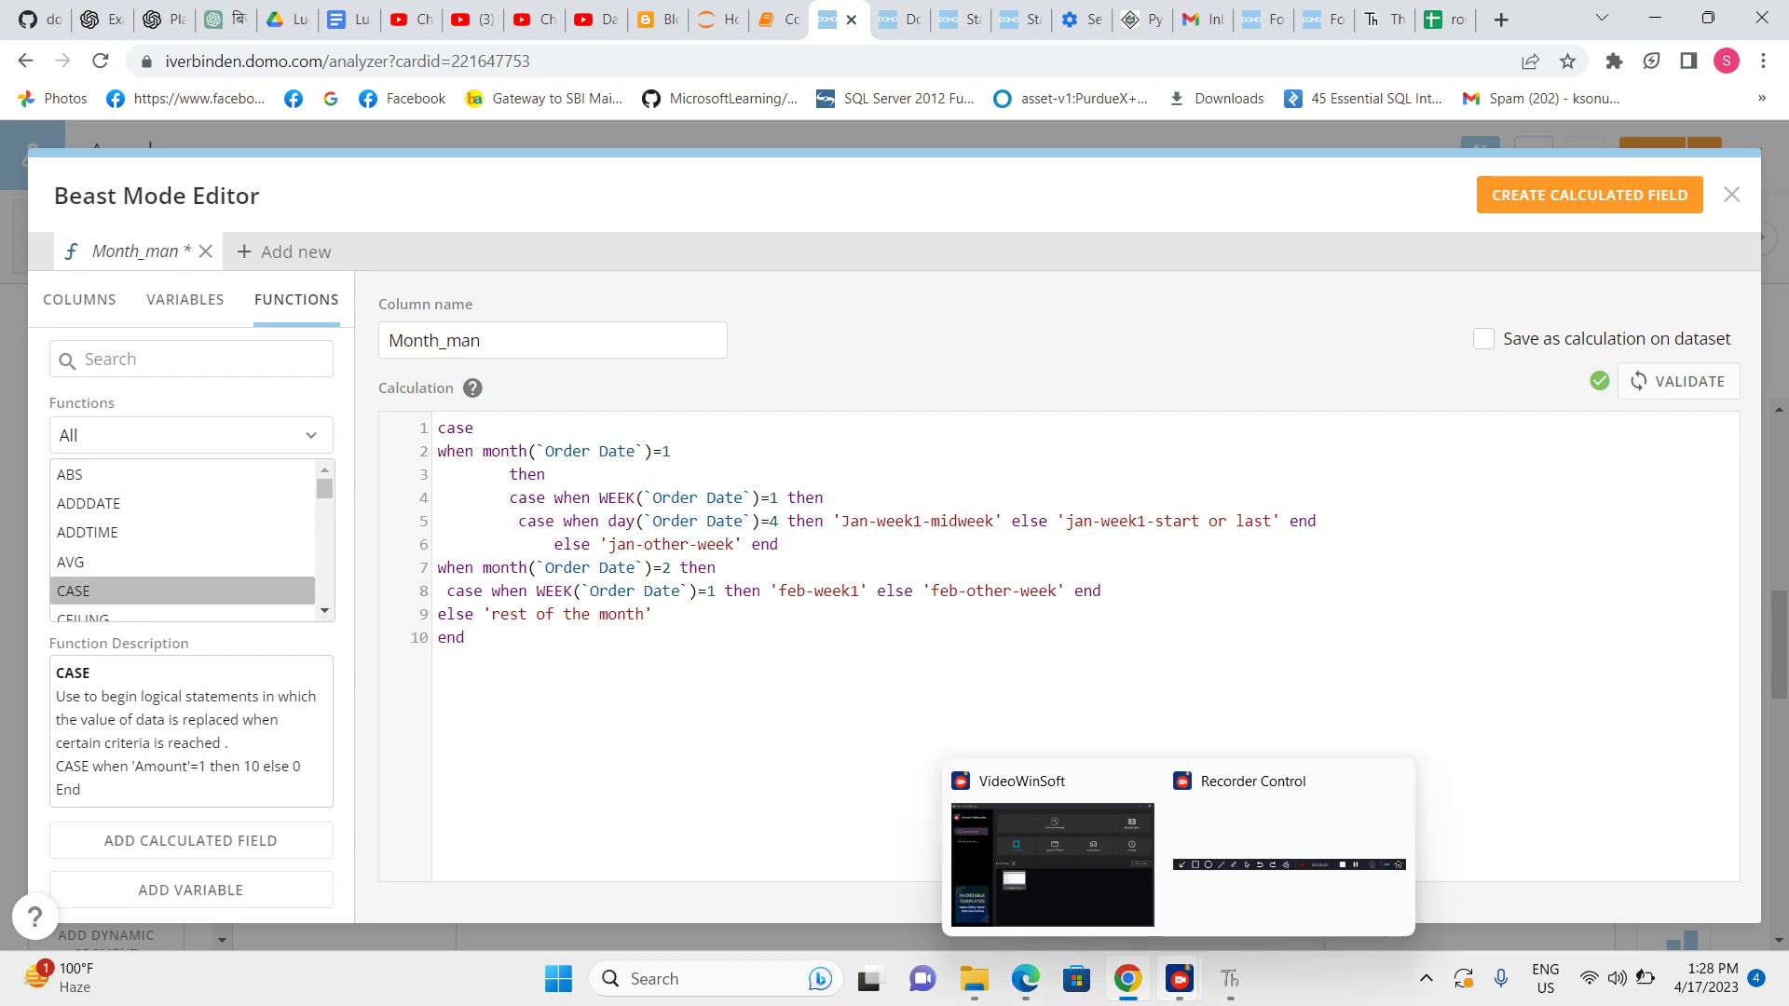